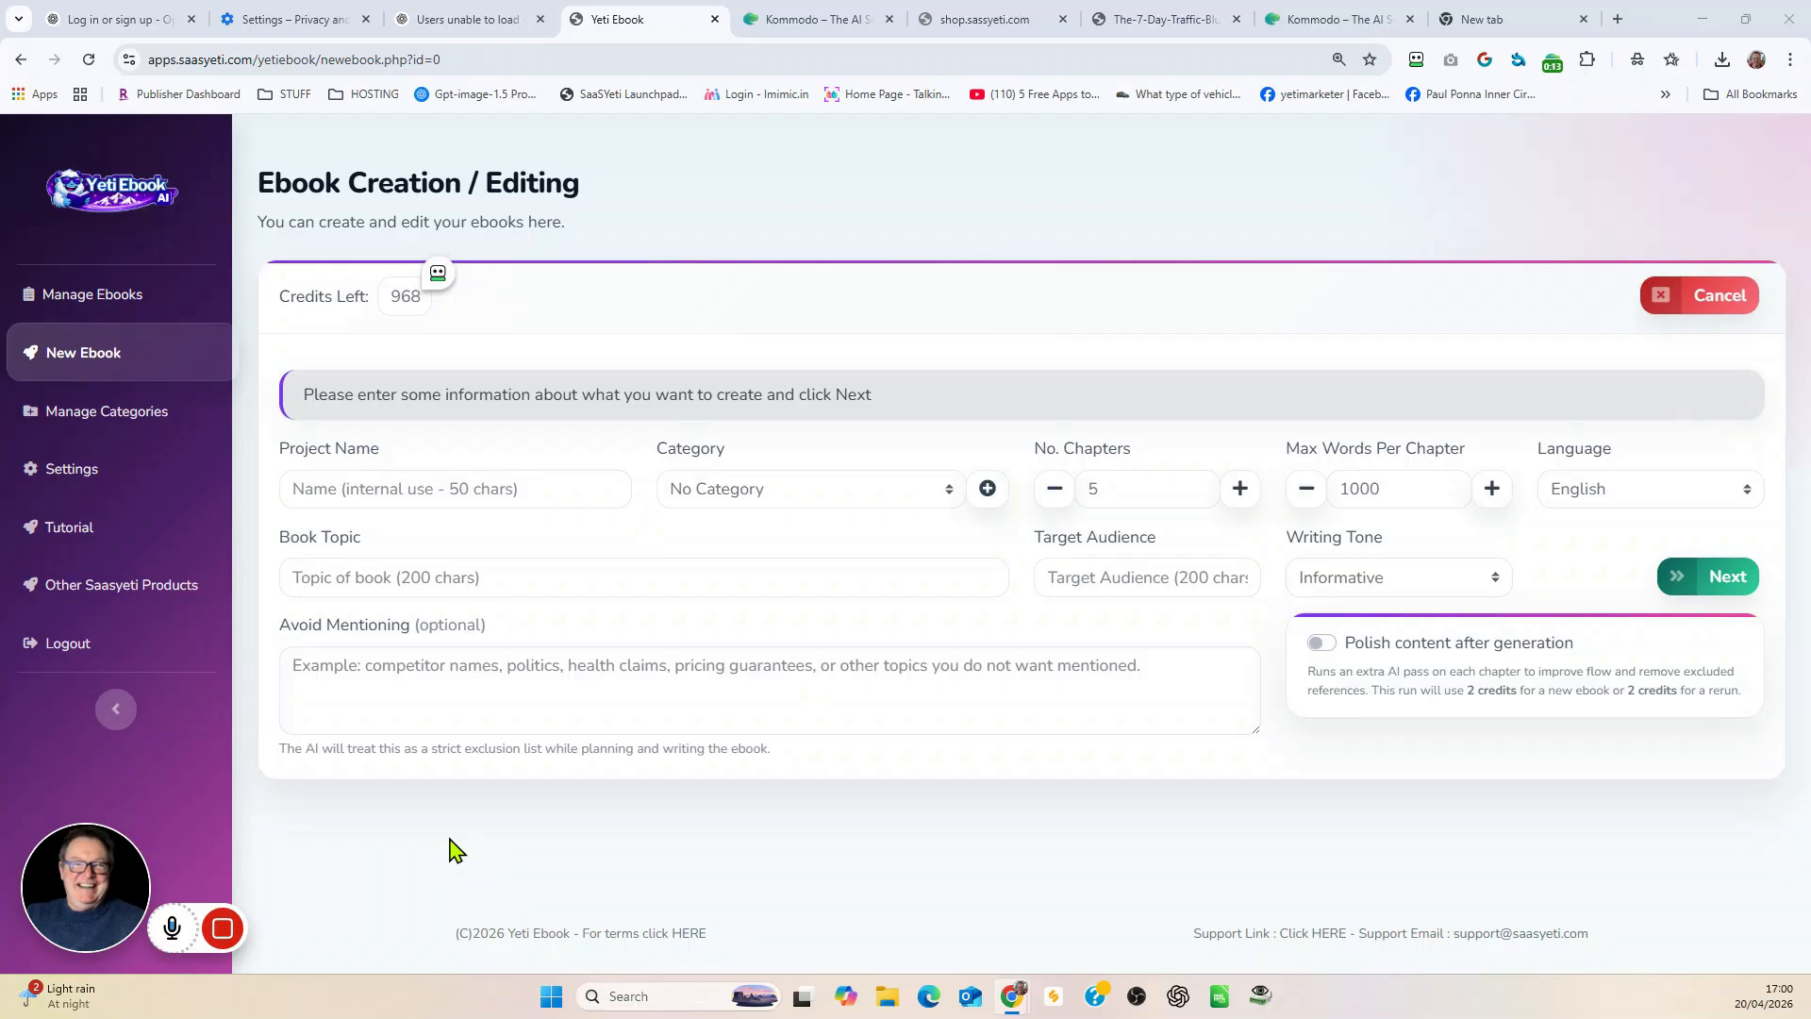
Step: Start a new ebook project and name it "How to Create your first Ebook Using AI"
{"action": "left_click", "coordinate": [47, 358]}
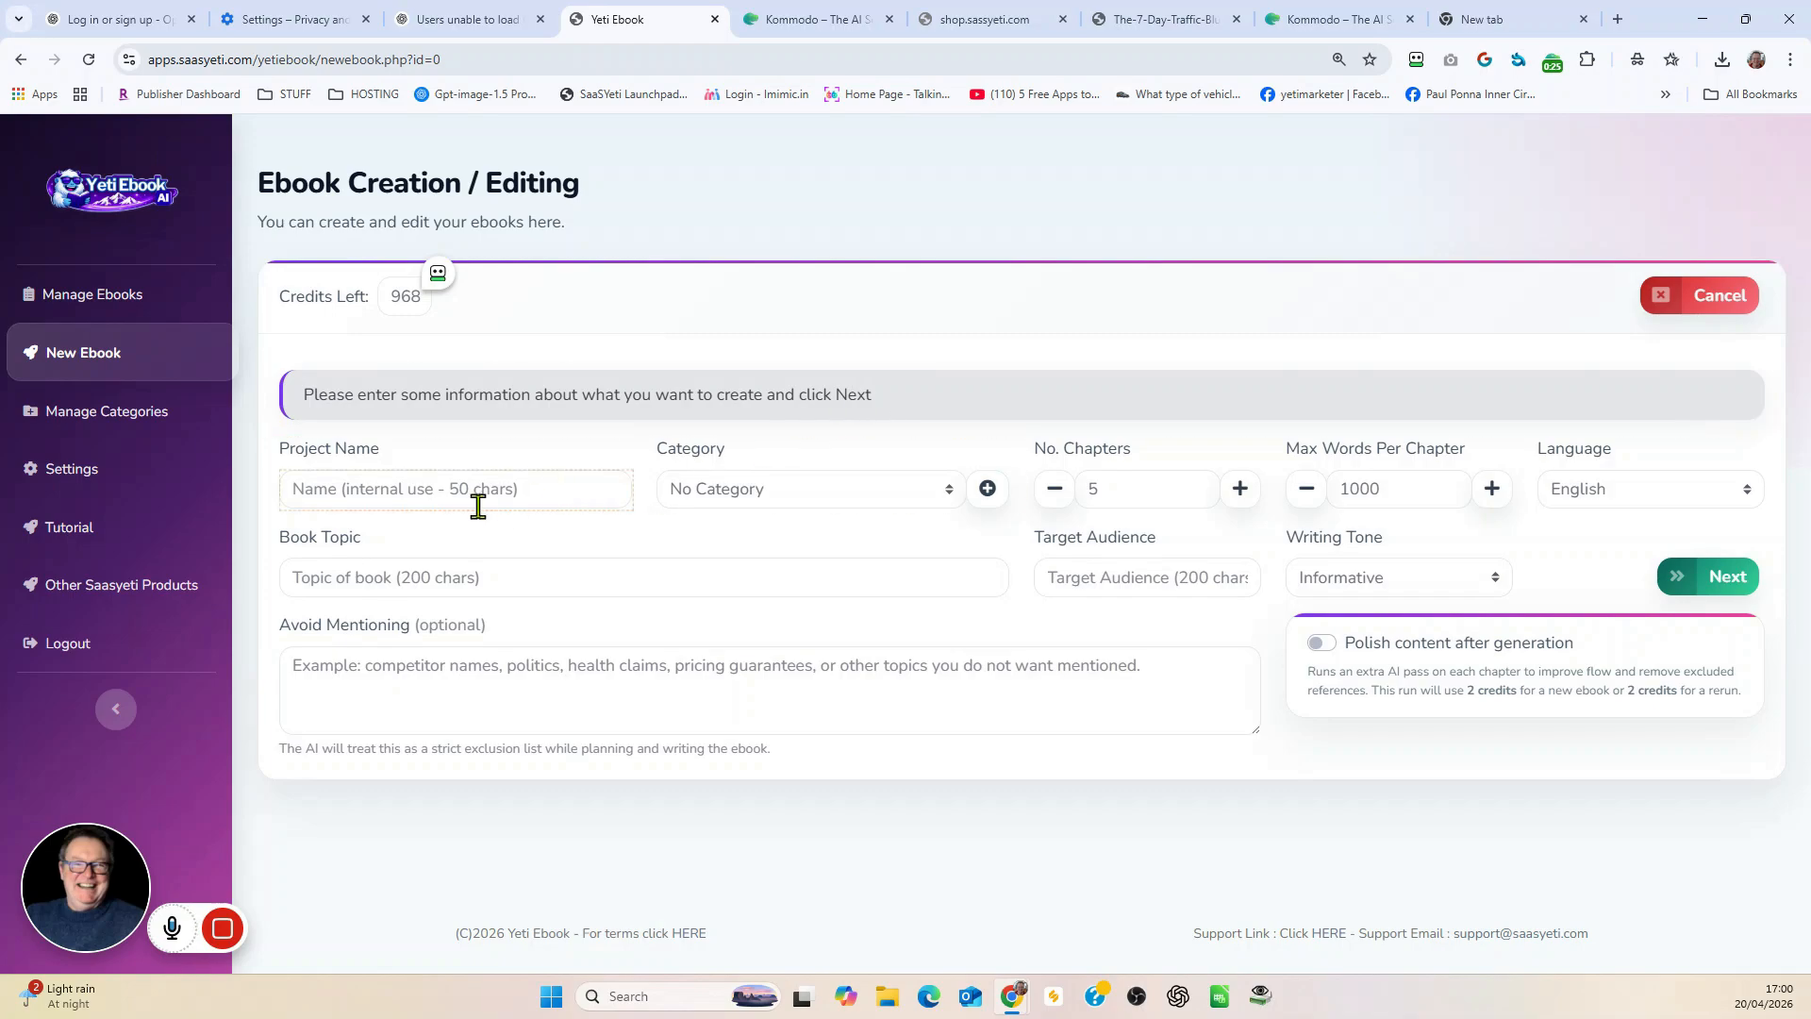
{"action": "left_click", "coordinate": [343, 493]}
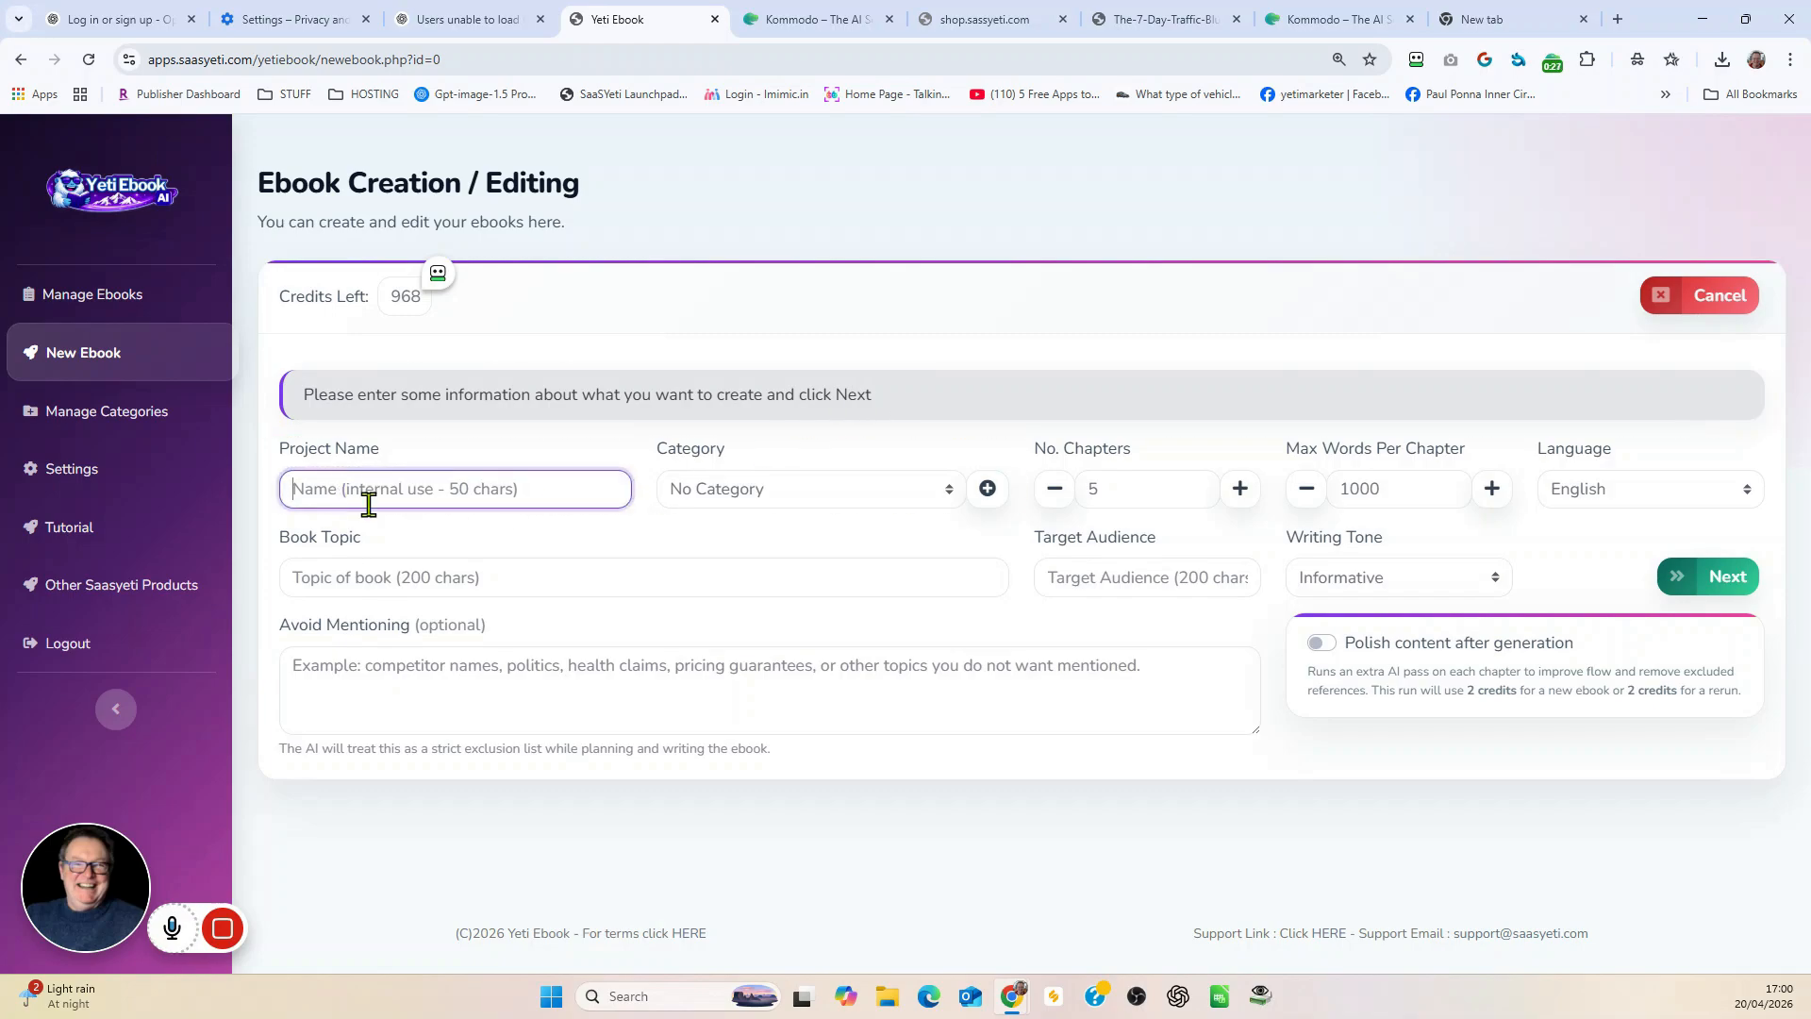
{"action": "type", "text": "How to Create your first"}
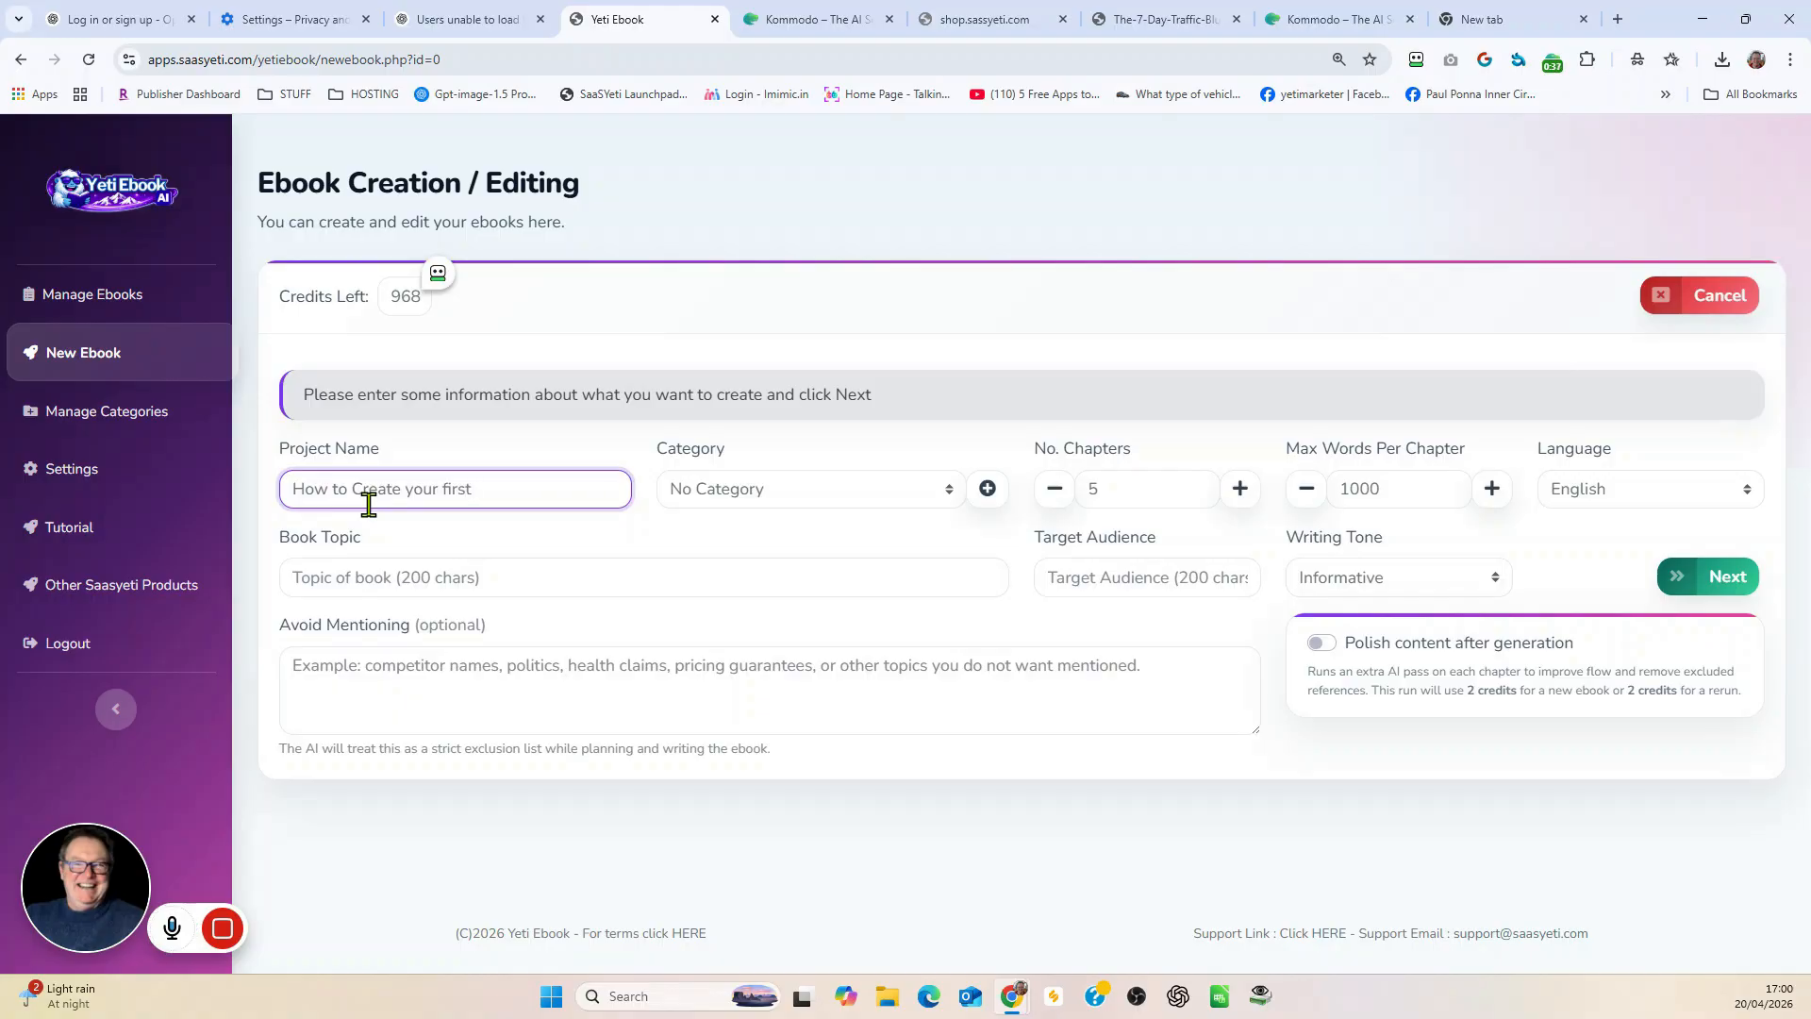
{"action": "type", "text": "ook Using AI"}
Step: Copy the project name "How to Create your first Ebook Using AI" into the book topic
{"action": "left_click_drag", "start_coordinate": [286, 488], "coordinate": [577, 488]}
{"action": "right_click", "coordinate": [577, 489]}
{"action": "left_click", "coordinate": [634, 613]}
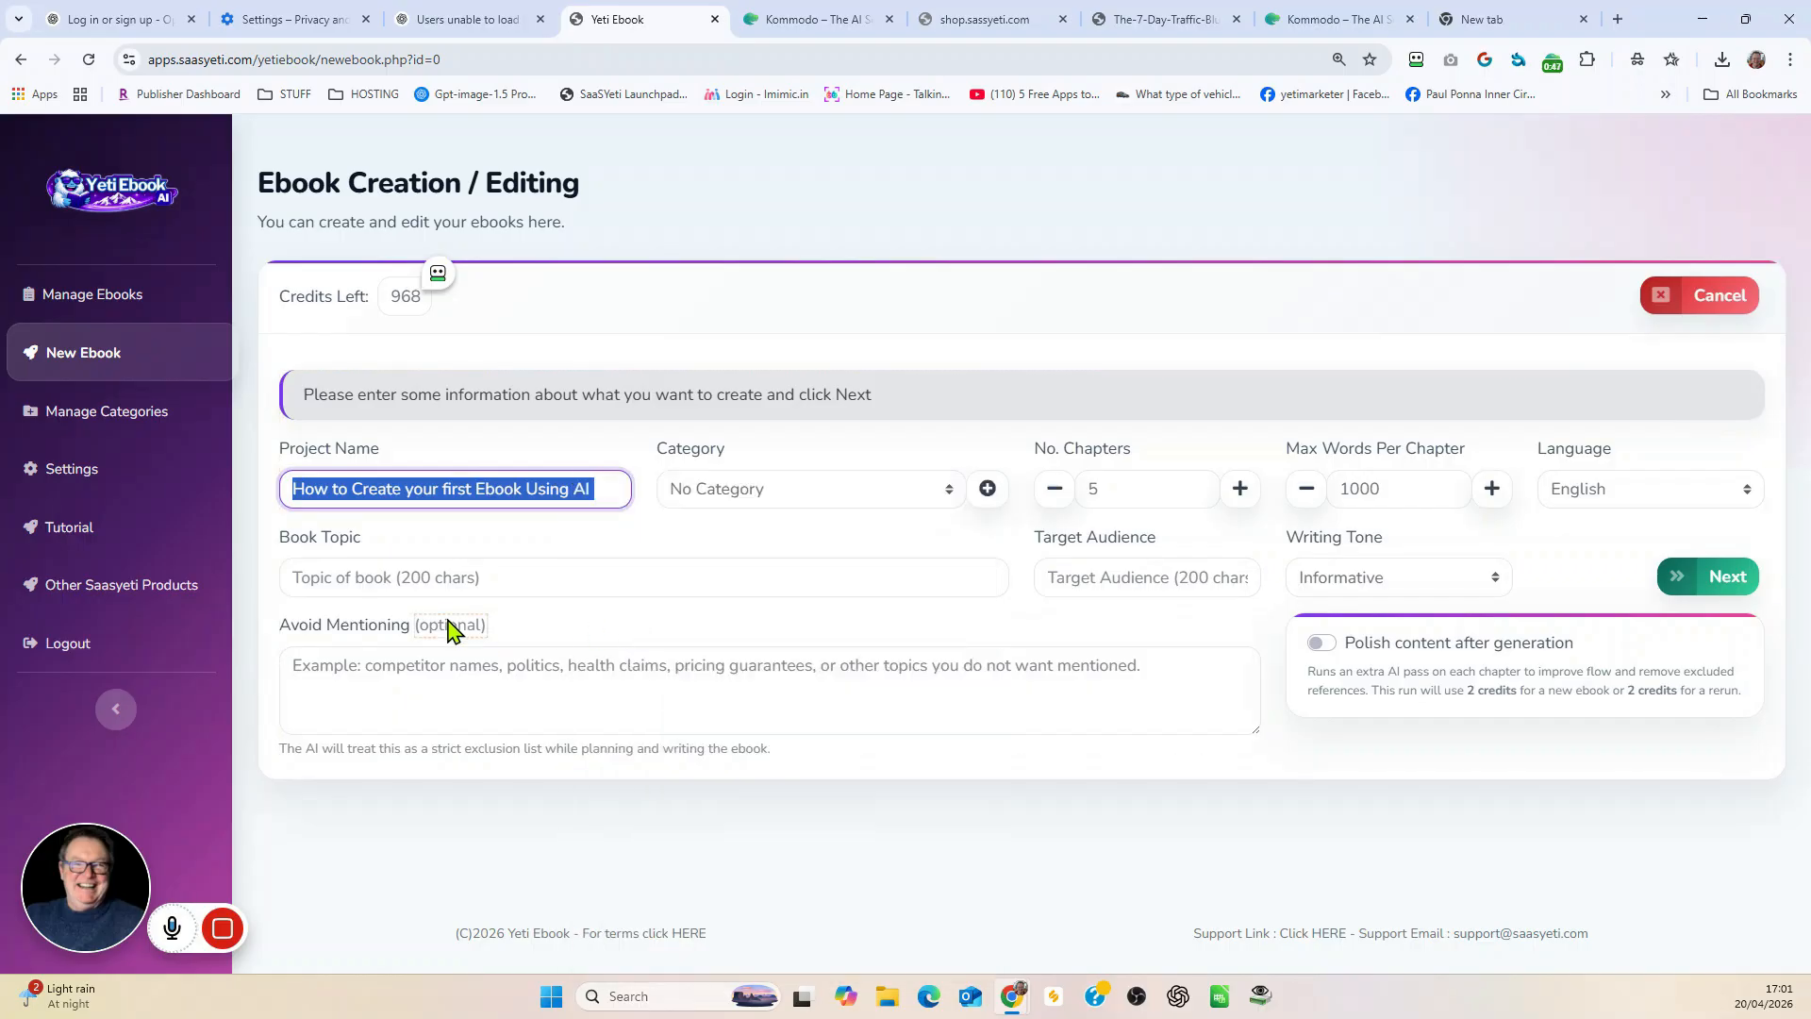
{"action": "right_click", "coordinate": [370, 571]}
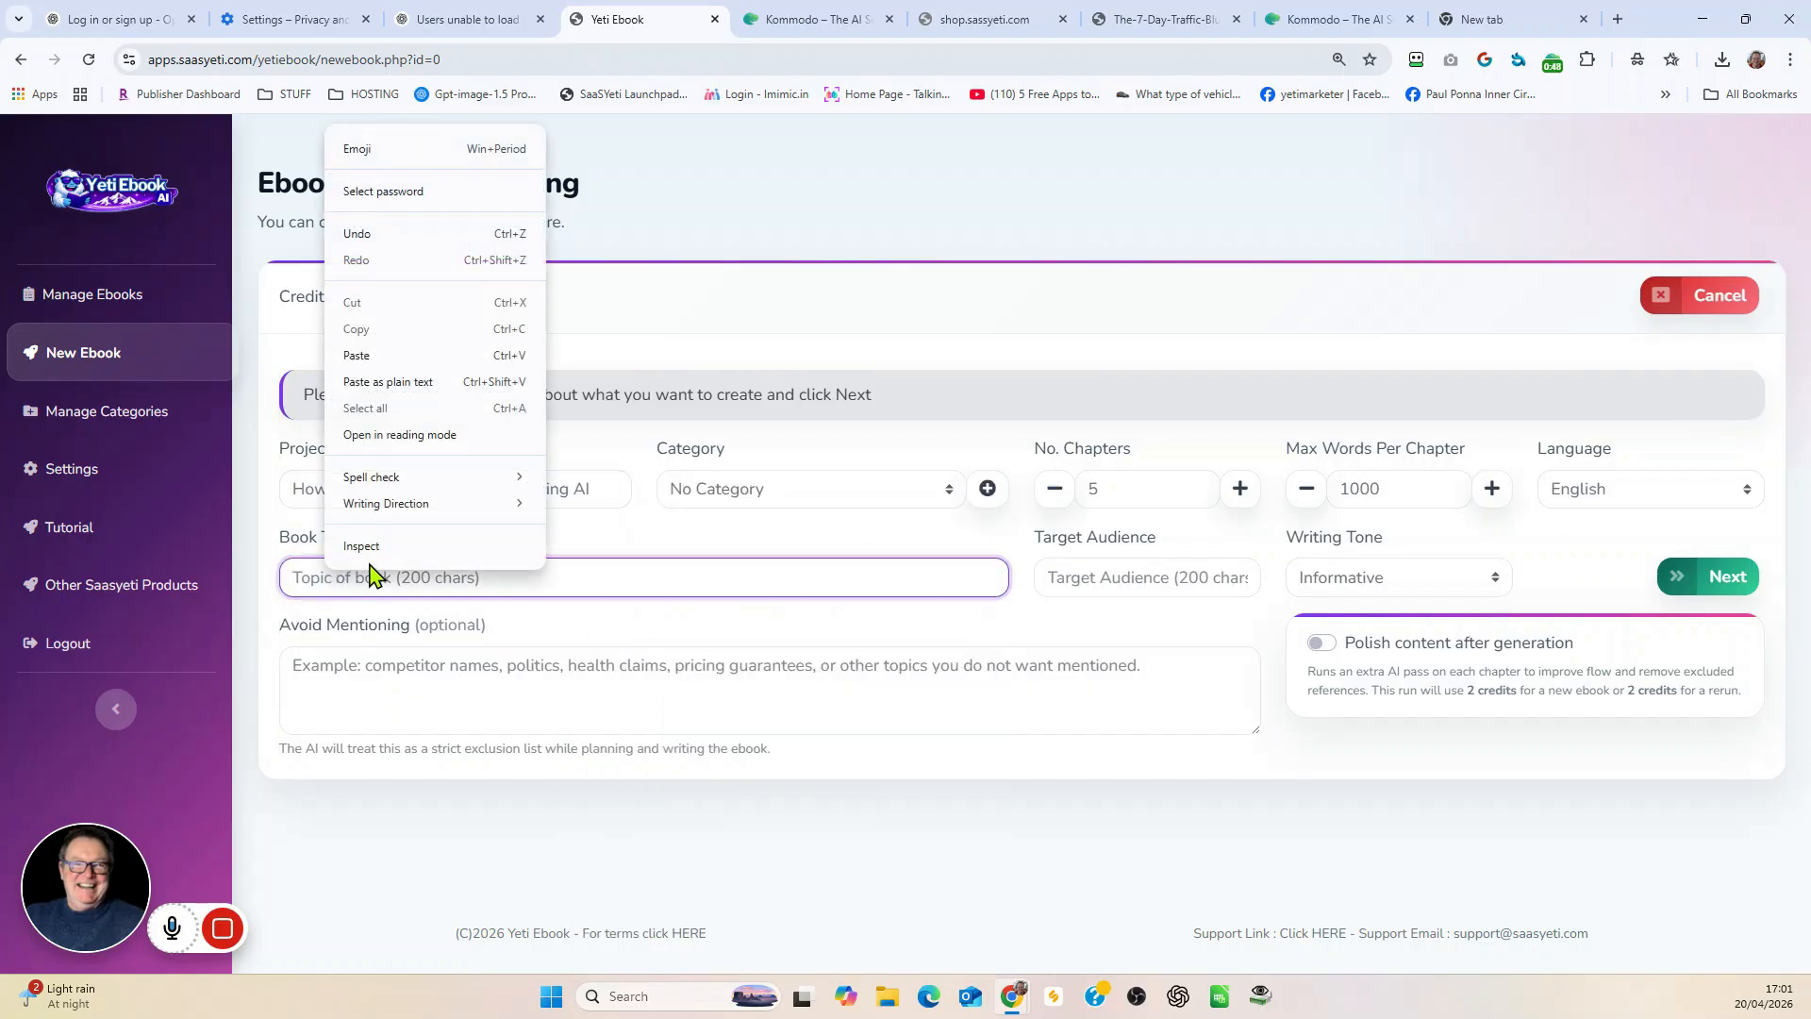
{"action": "left_click", "coordinate": [403, 356]}
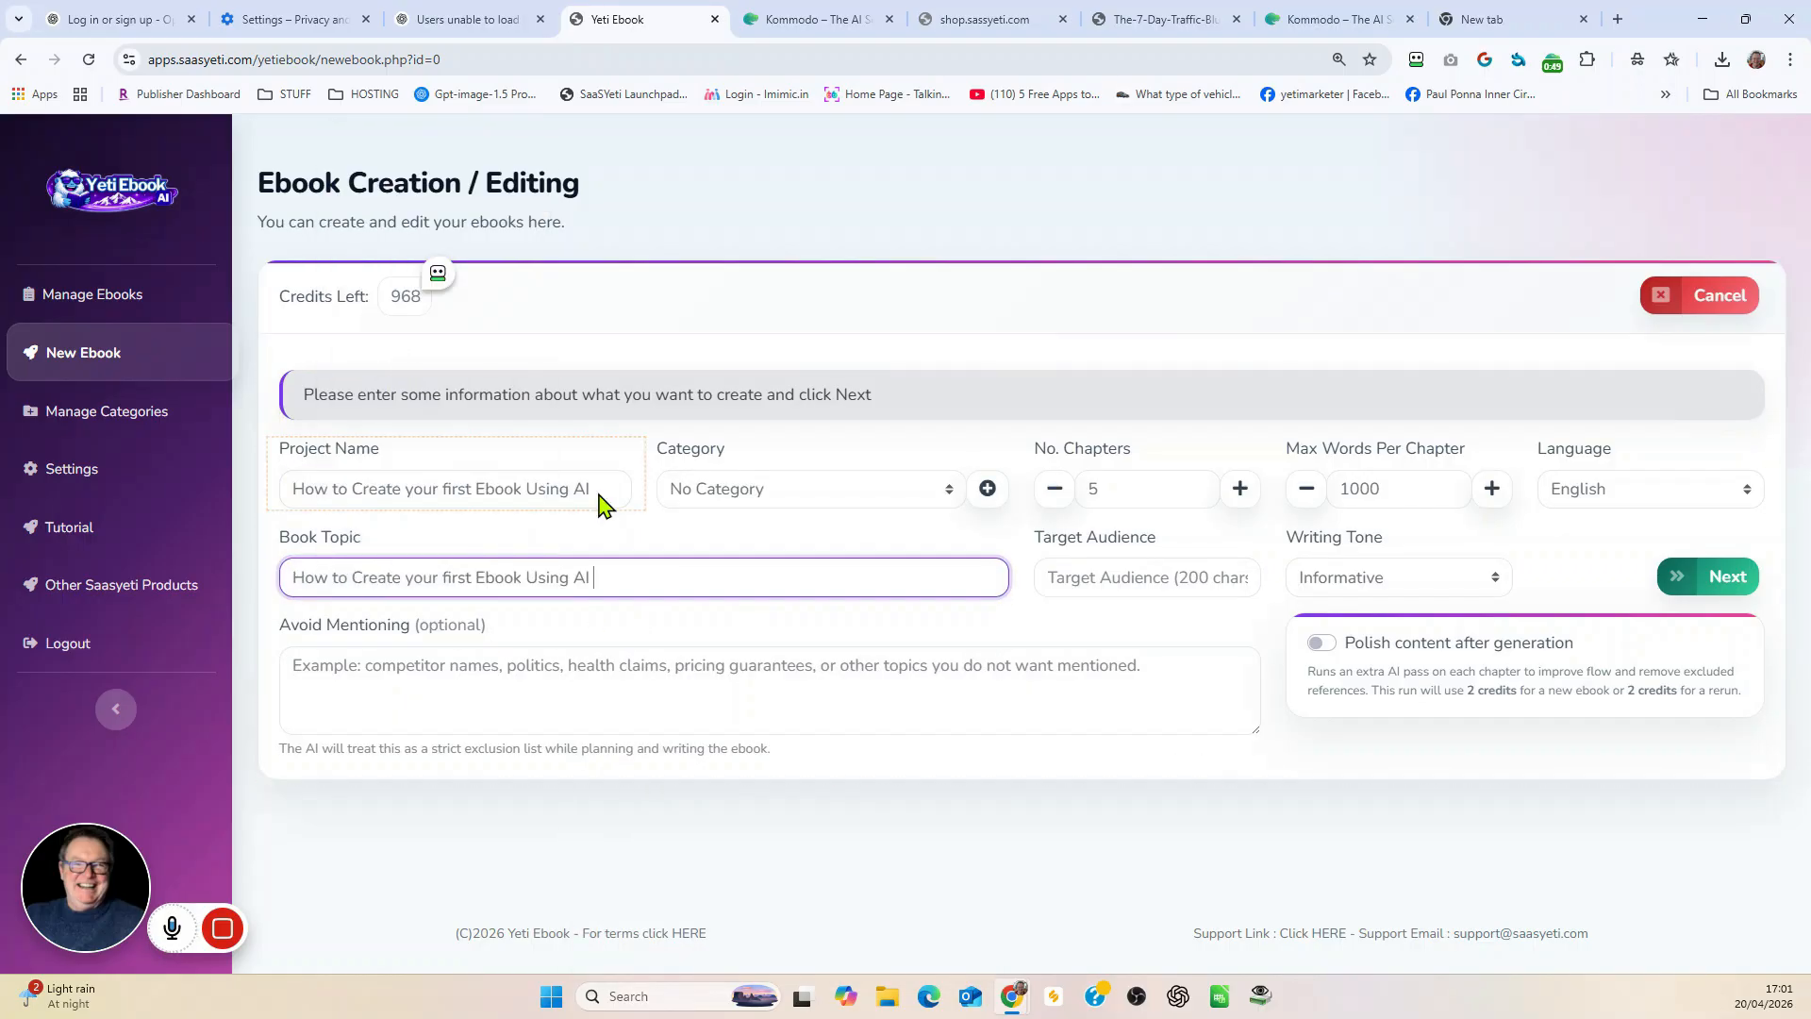
Step: Add a new category named "AI Automation" for the ebook
{"action": "left_click", "coordinate": [989, 489]}
{"action": "left_click", "coordinate": [707, 273]}
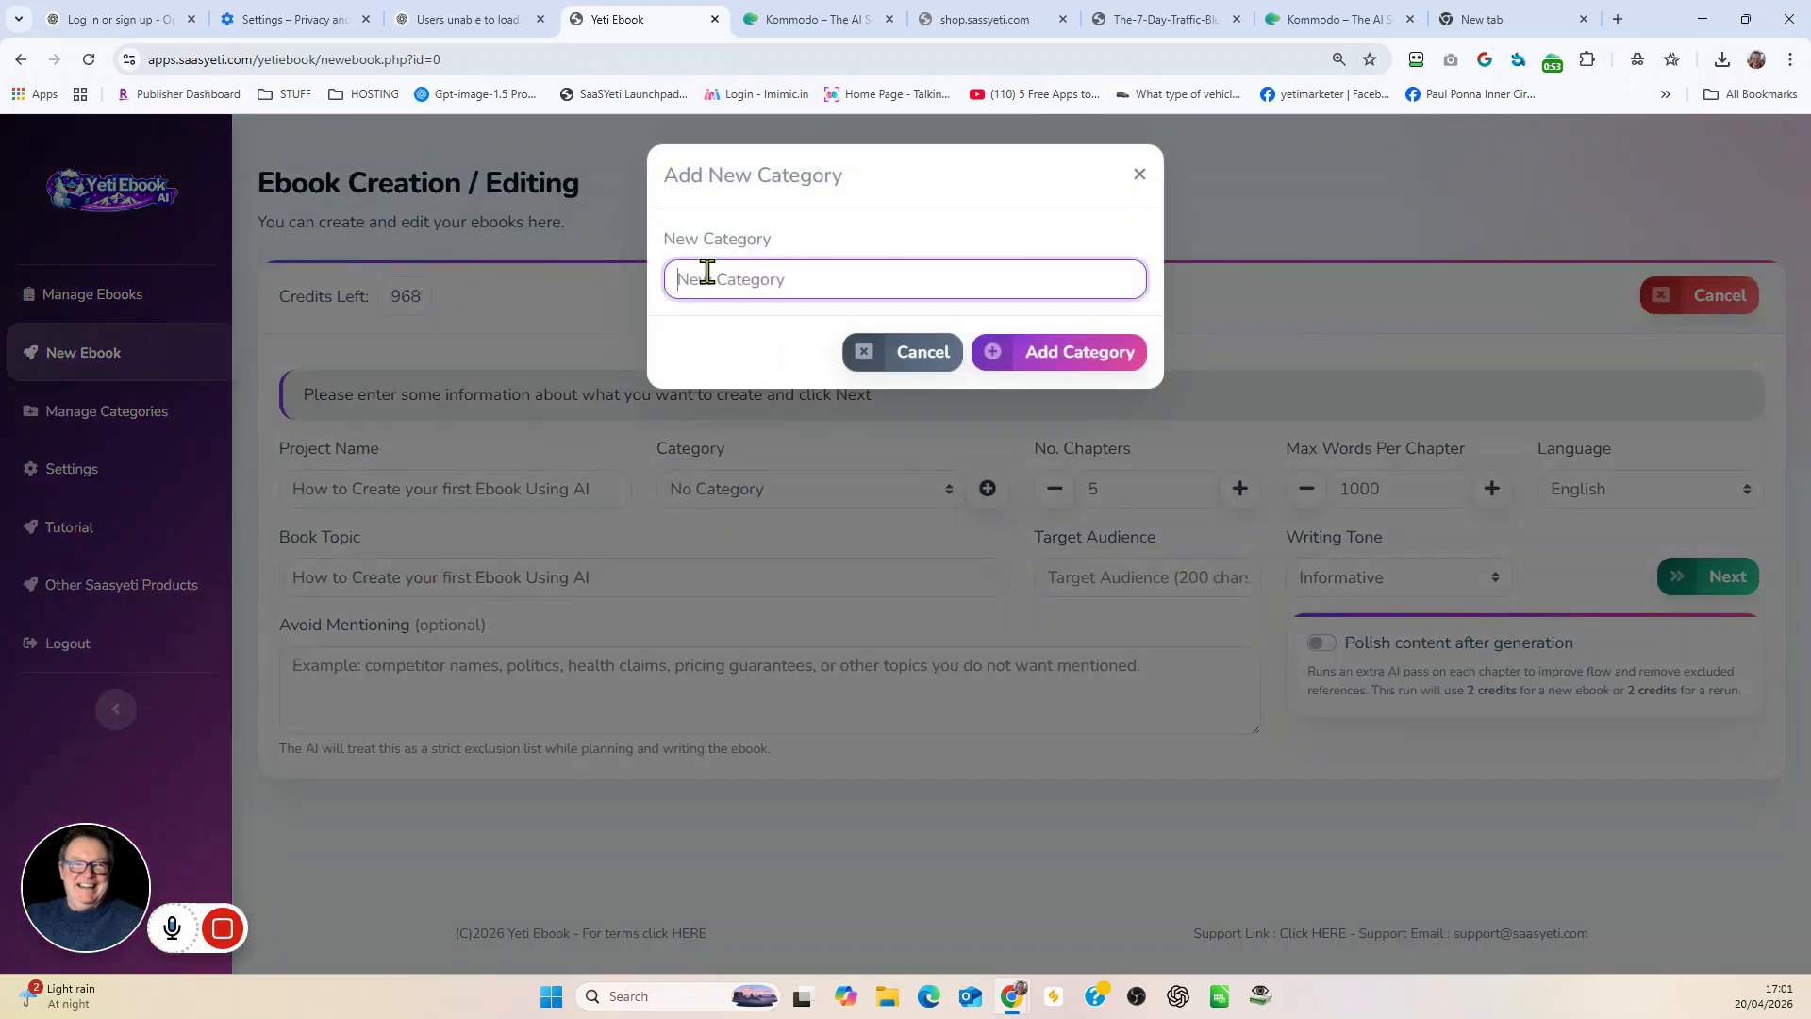
{"action": "type", "text": "AI Automation"}
{"action": "left_click", "coordinate": [1094, 356]}
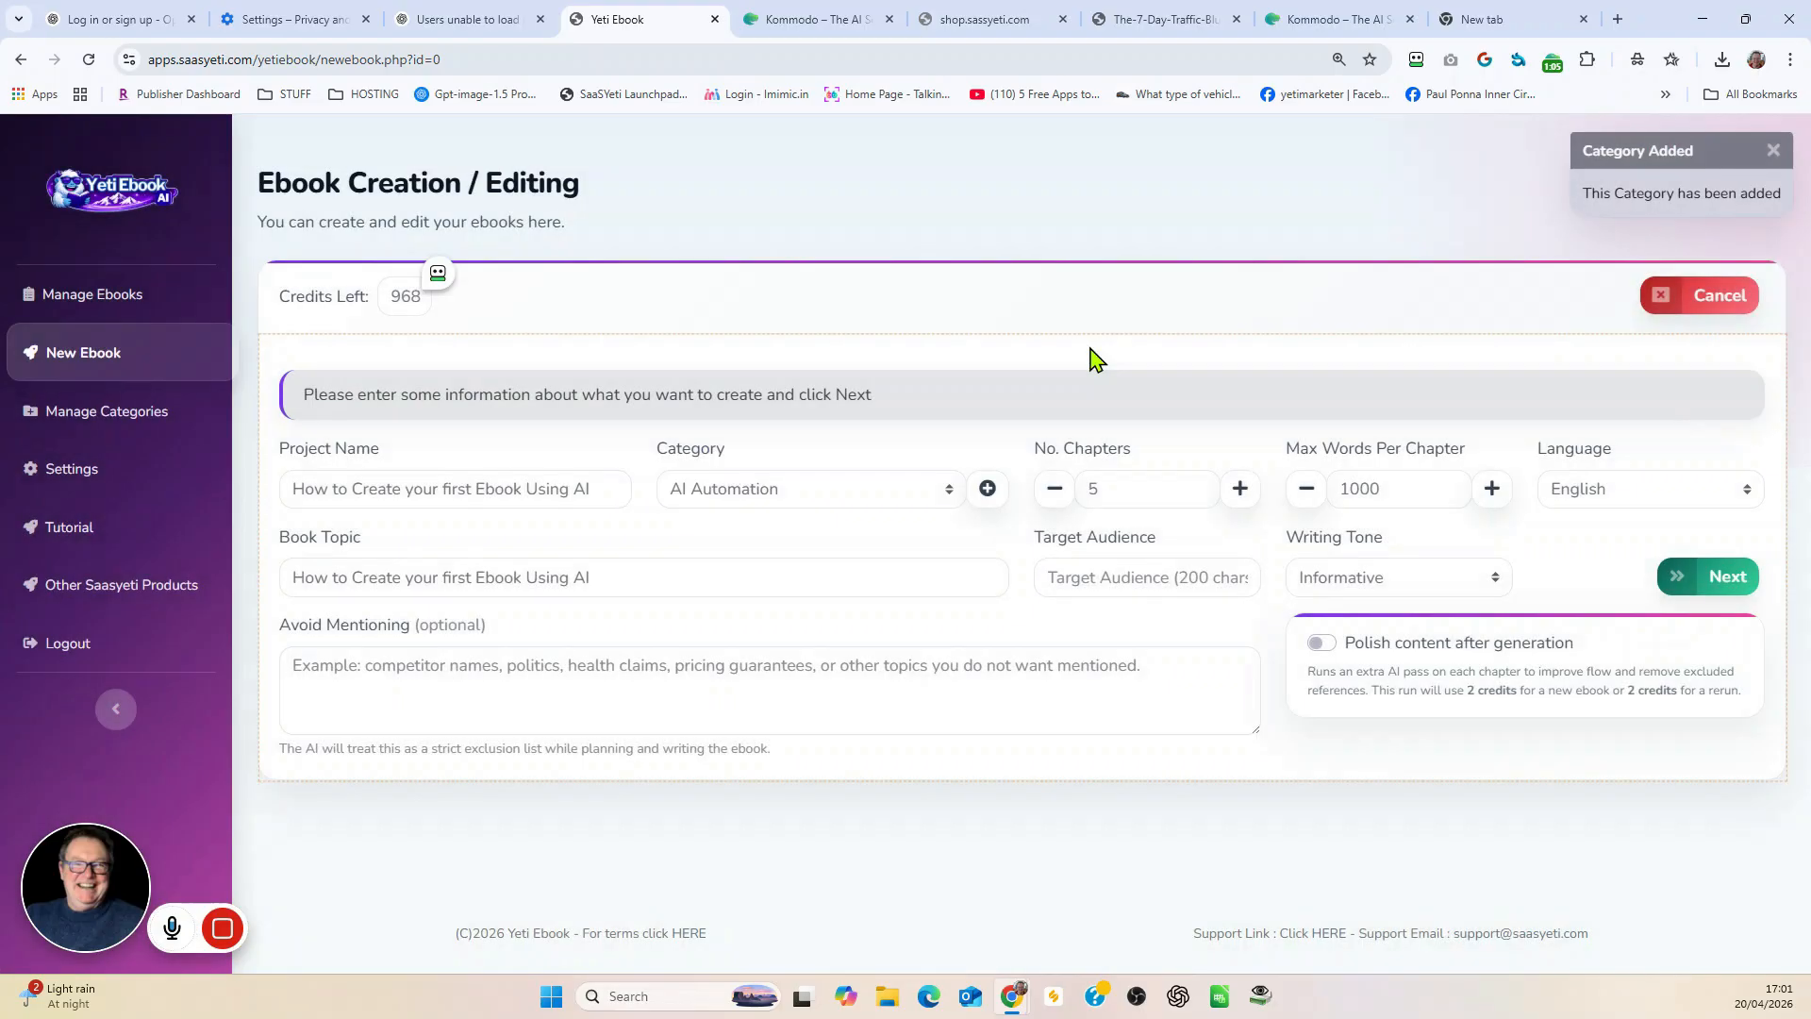
Step: Set the ebook to 3 chapters with a maximum of 2000 words per chapter, in English
{"action": "left_click", "coordinate": [1116, 486]}
{"action": "double_click", "coordinate": [1092, 488]}
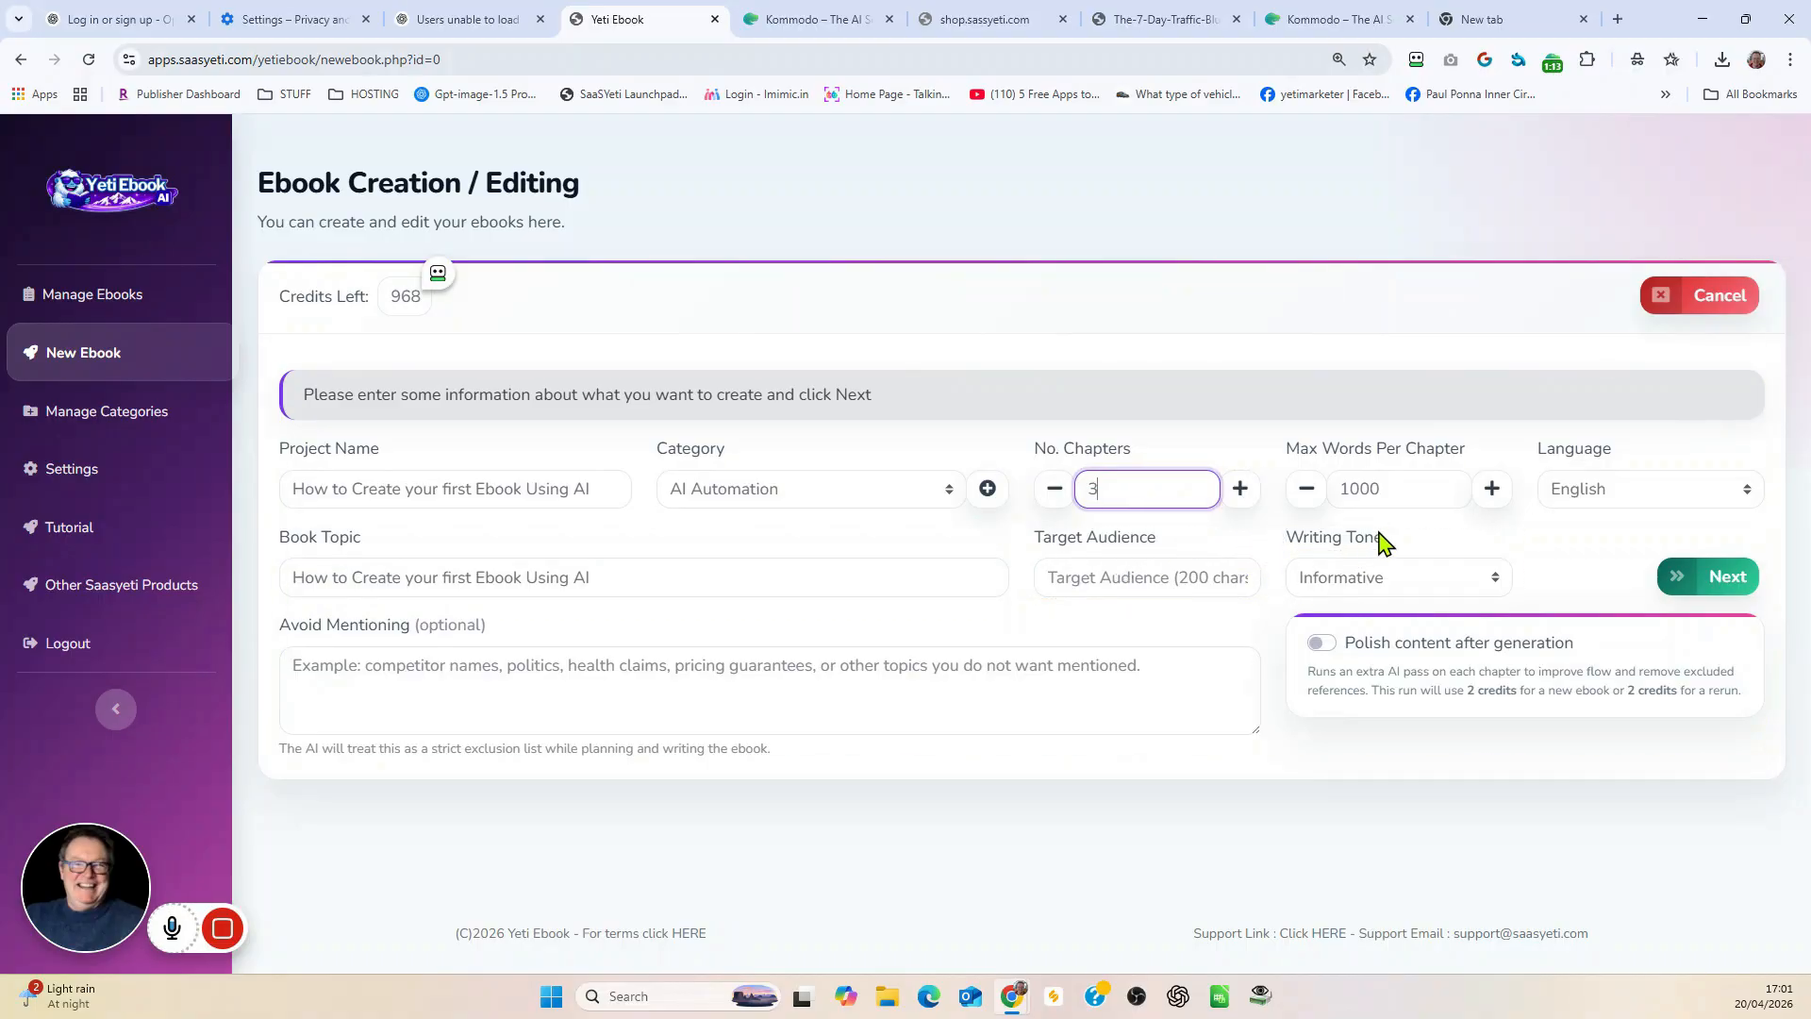
{"action": "double_click", "coordinate": [1390, 488]}
{"action": "type", "text": "2000"}
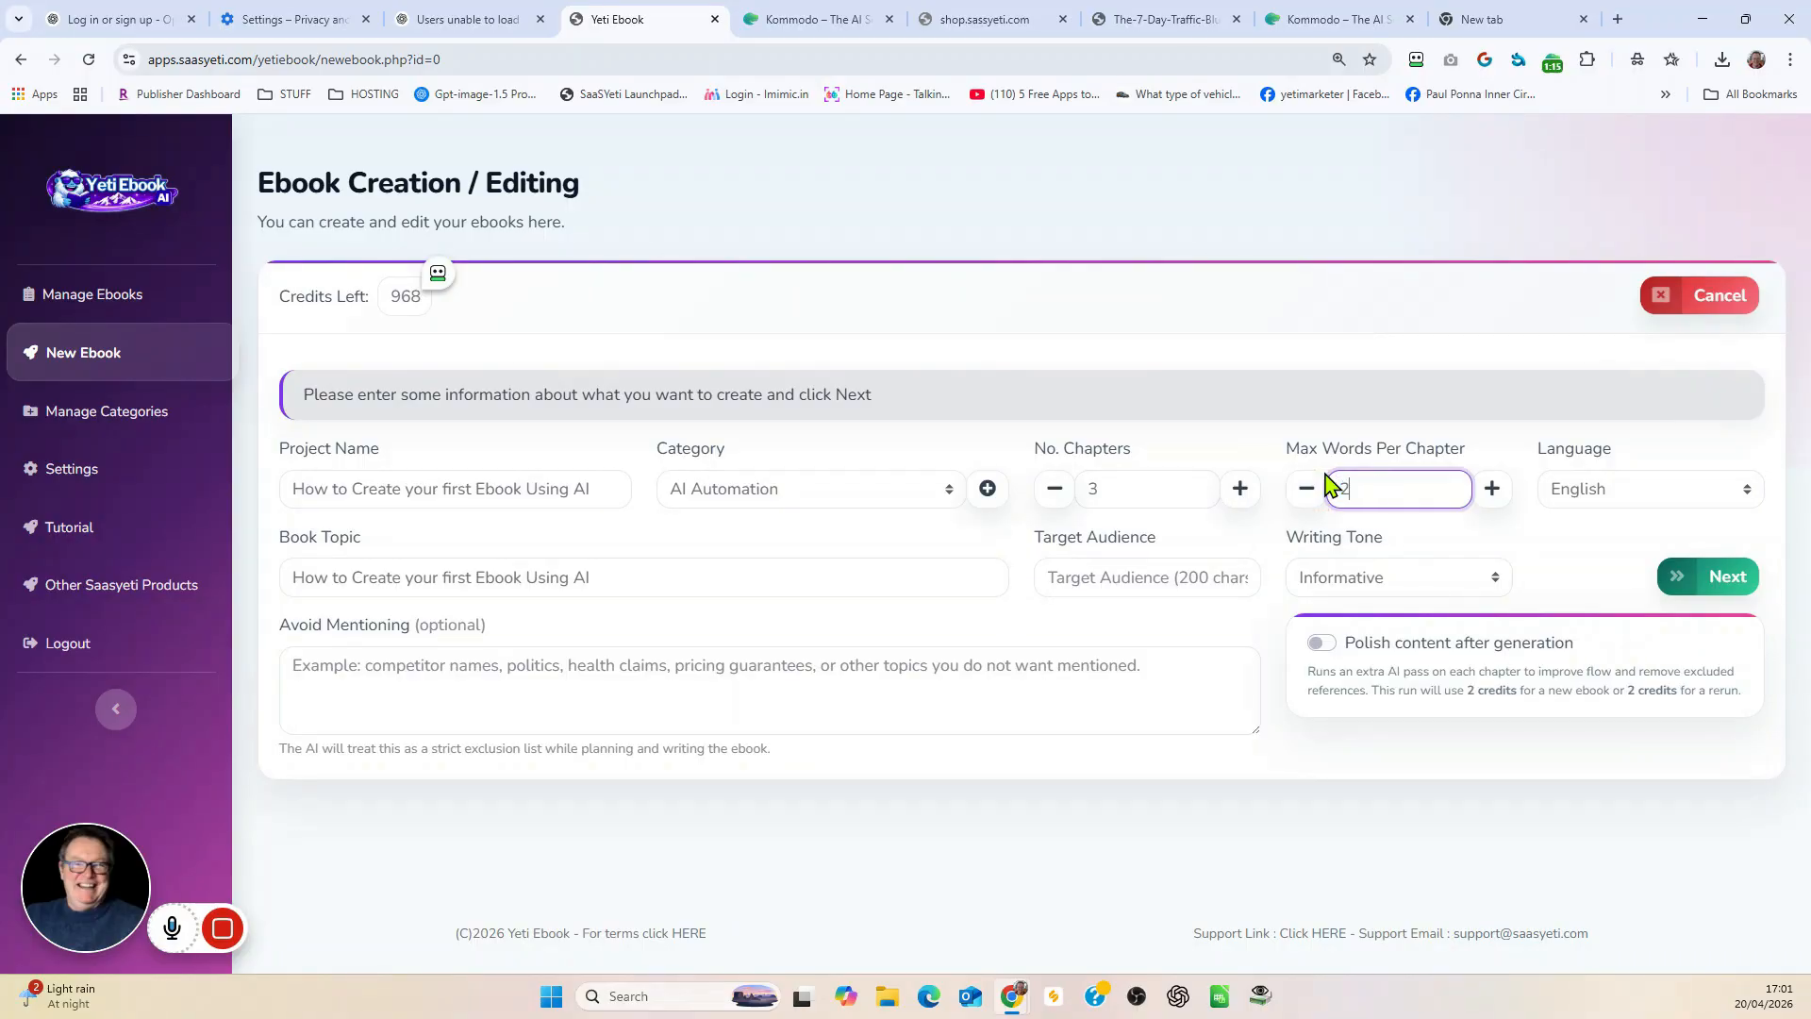
{"action": "left_click", "coordinate": [1732, 485]}
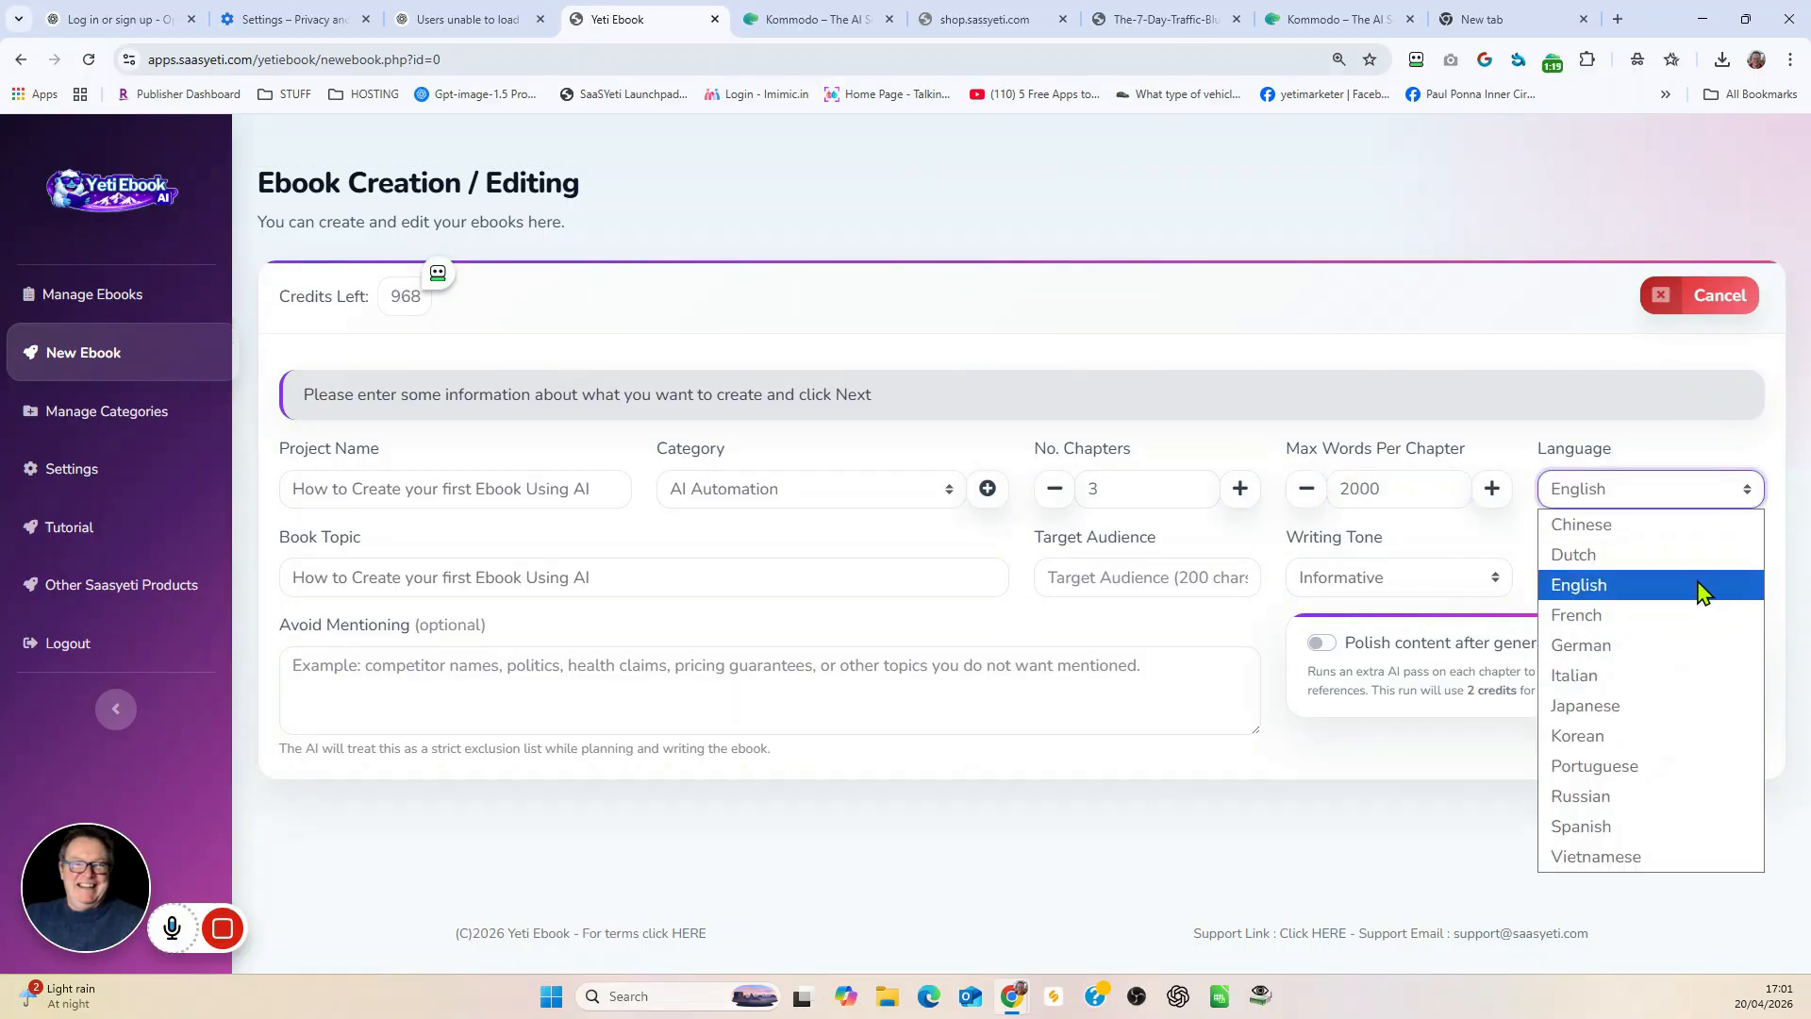
{"action": "left_click", "coordinate": [1641, 492]}
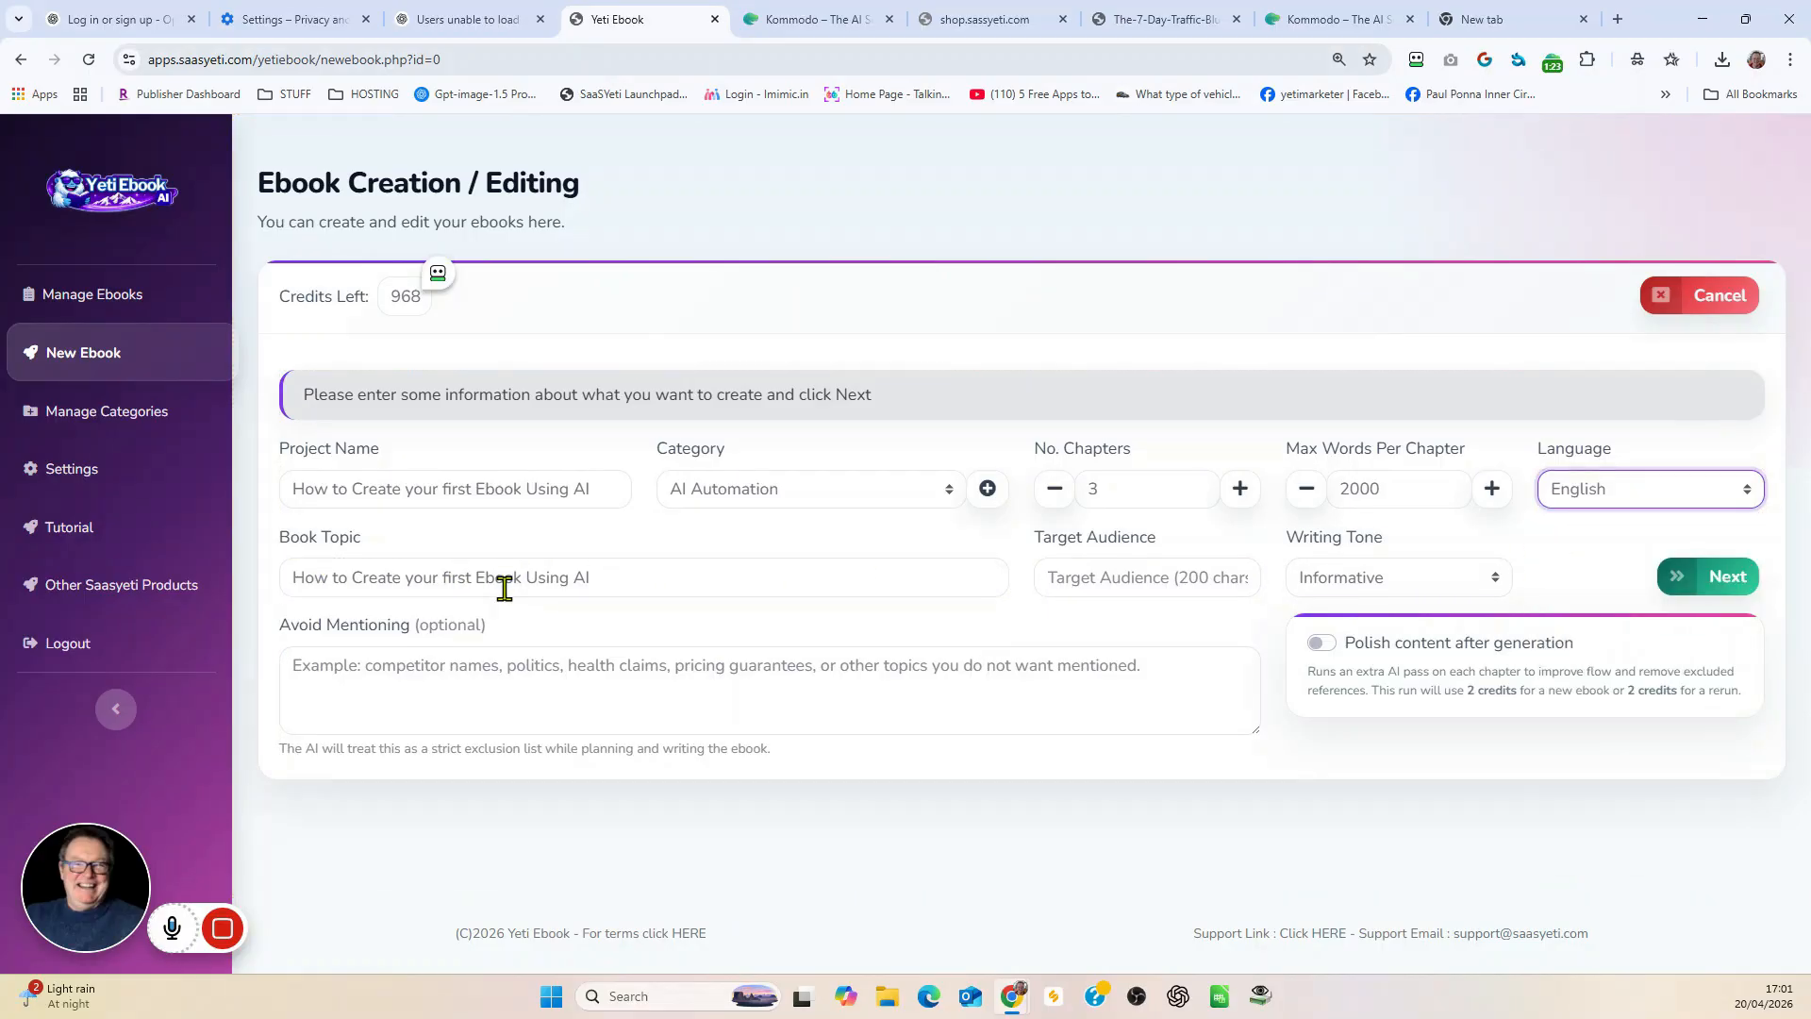
Step: Set the target audience to "Ebook Writers" and the writing tone to Conversational, and submit the book details
{"action": "left_click", "coordinate": [1100, 575]}
{"action": "type", "text": "Ebook Writers"}
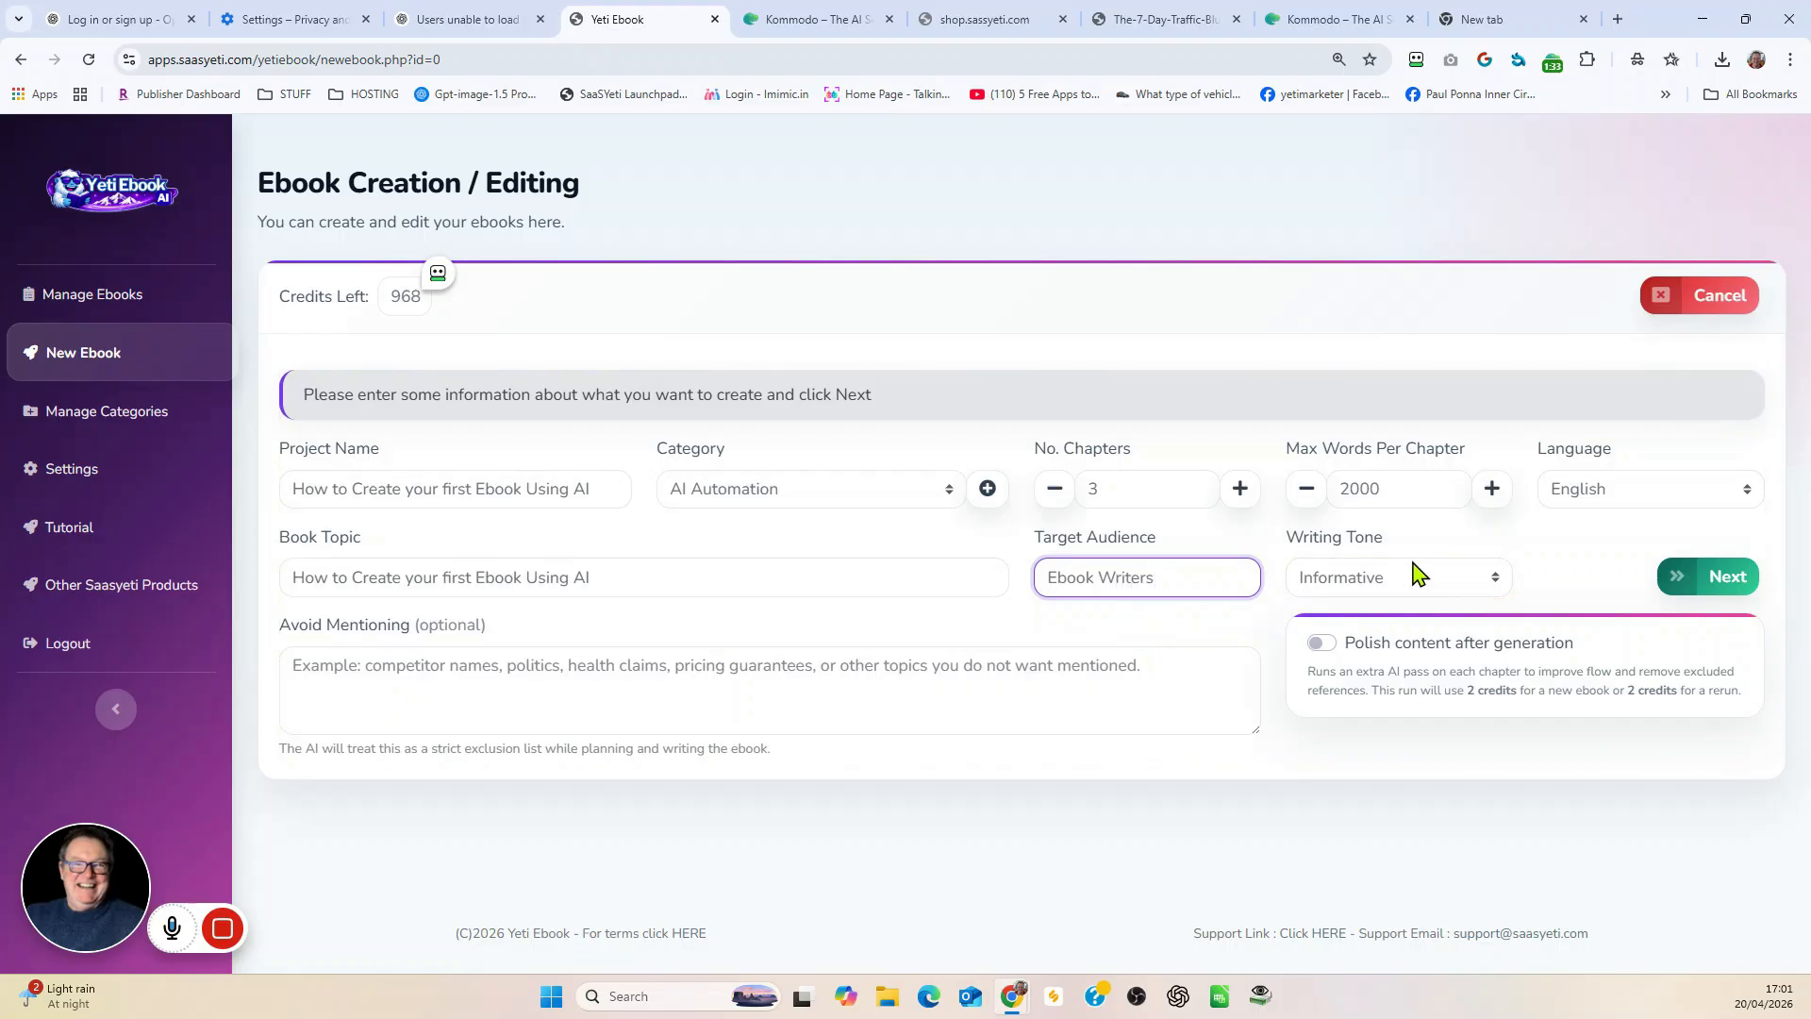
{"action": "left_click", "coordinate": [1502, 579]}
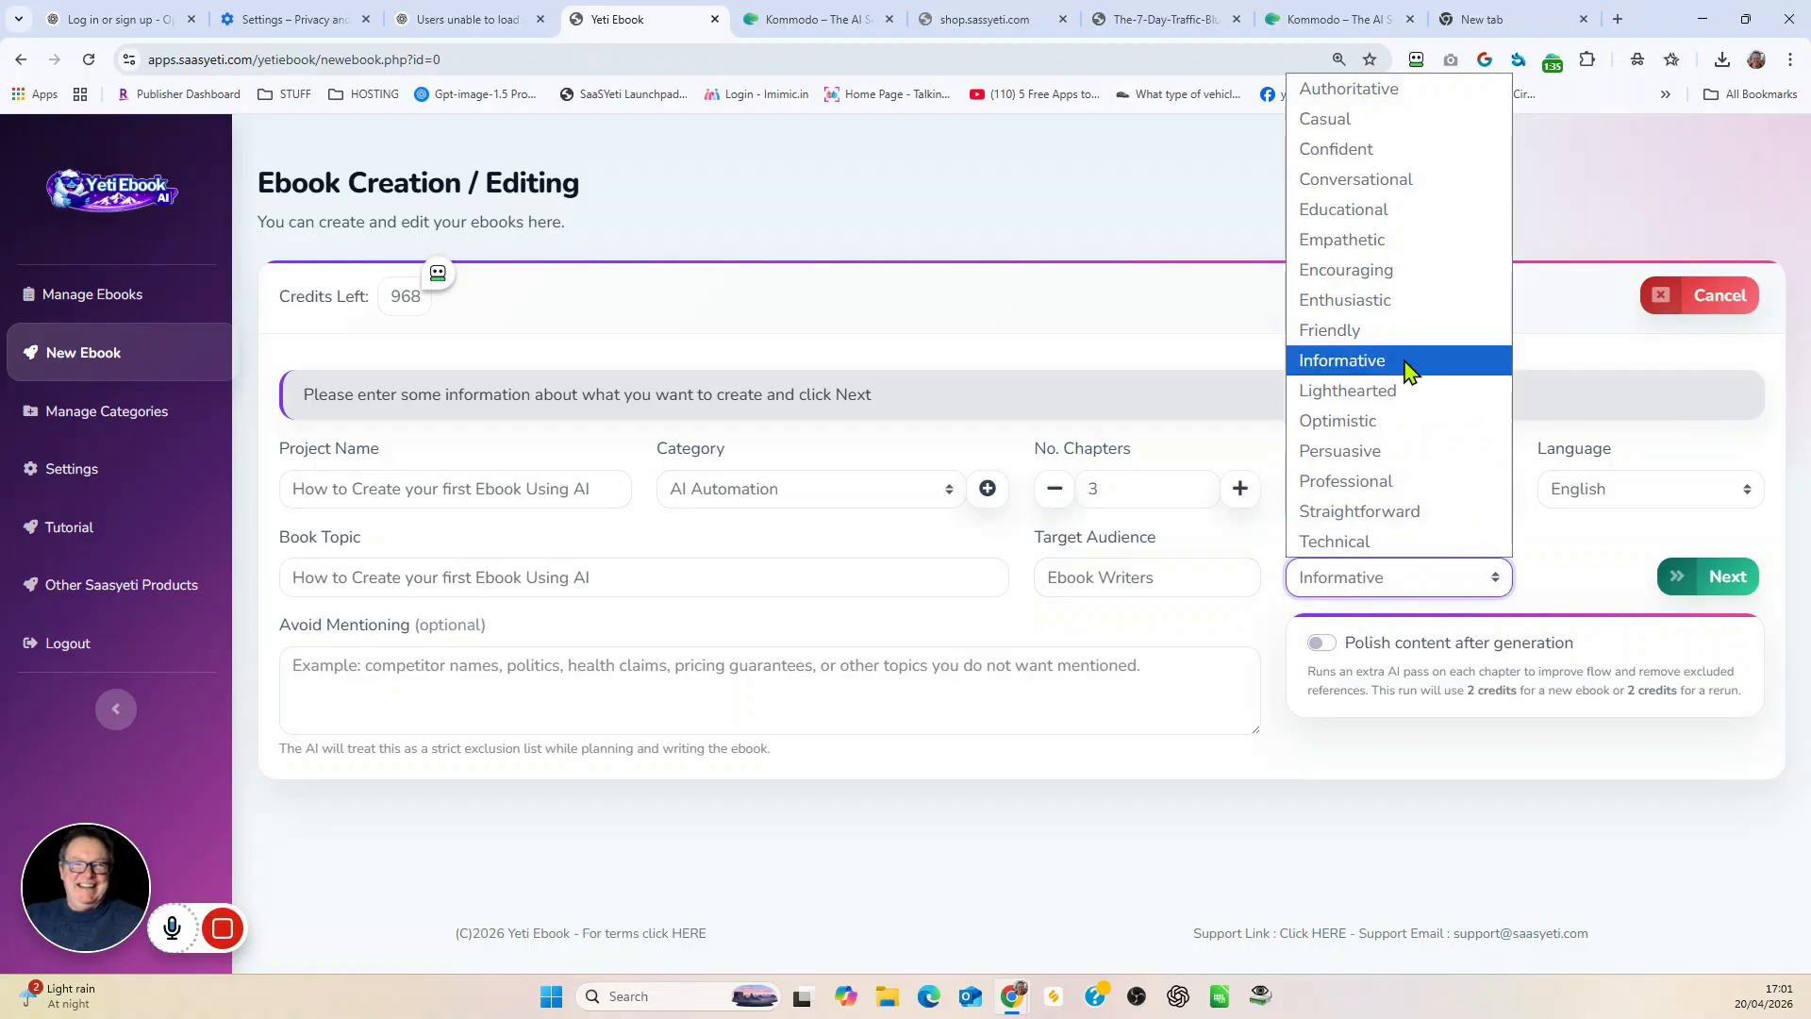
{"action": "left_click", "coordinate": [1373, 179]}
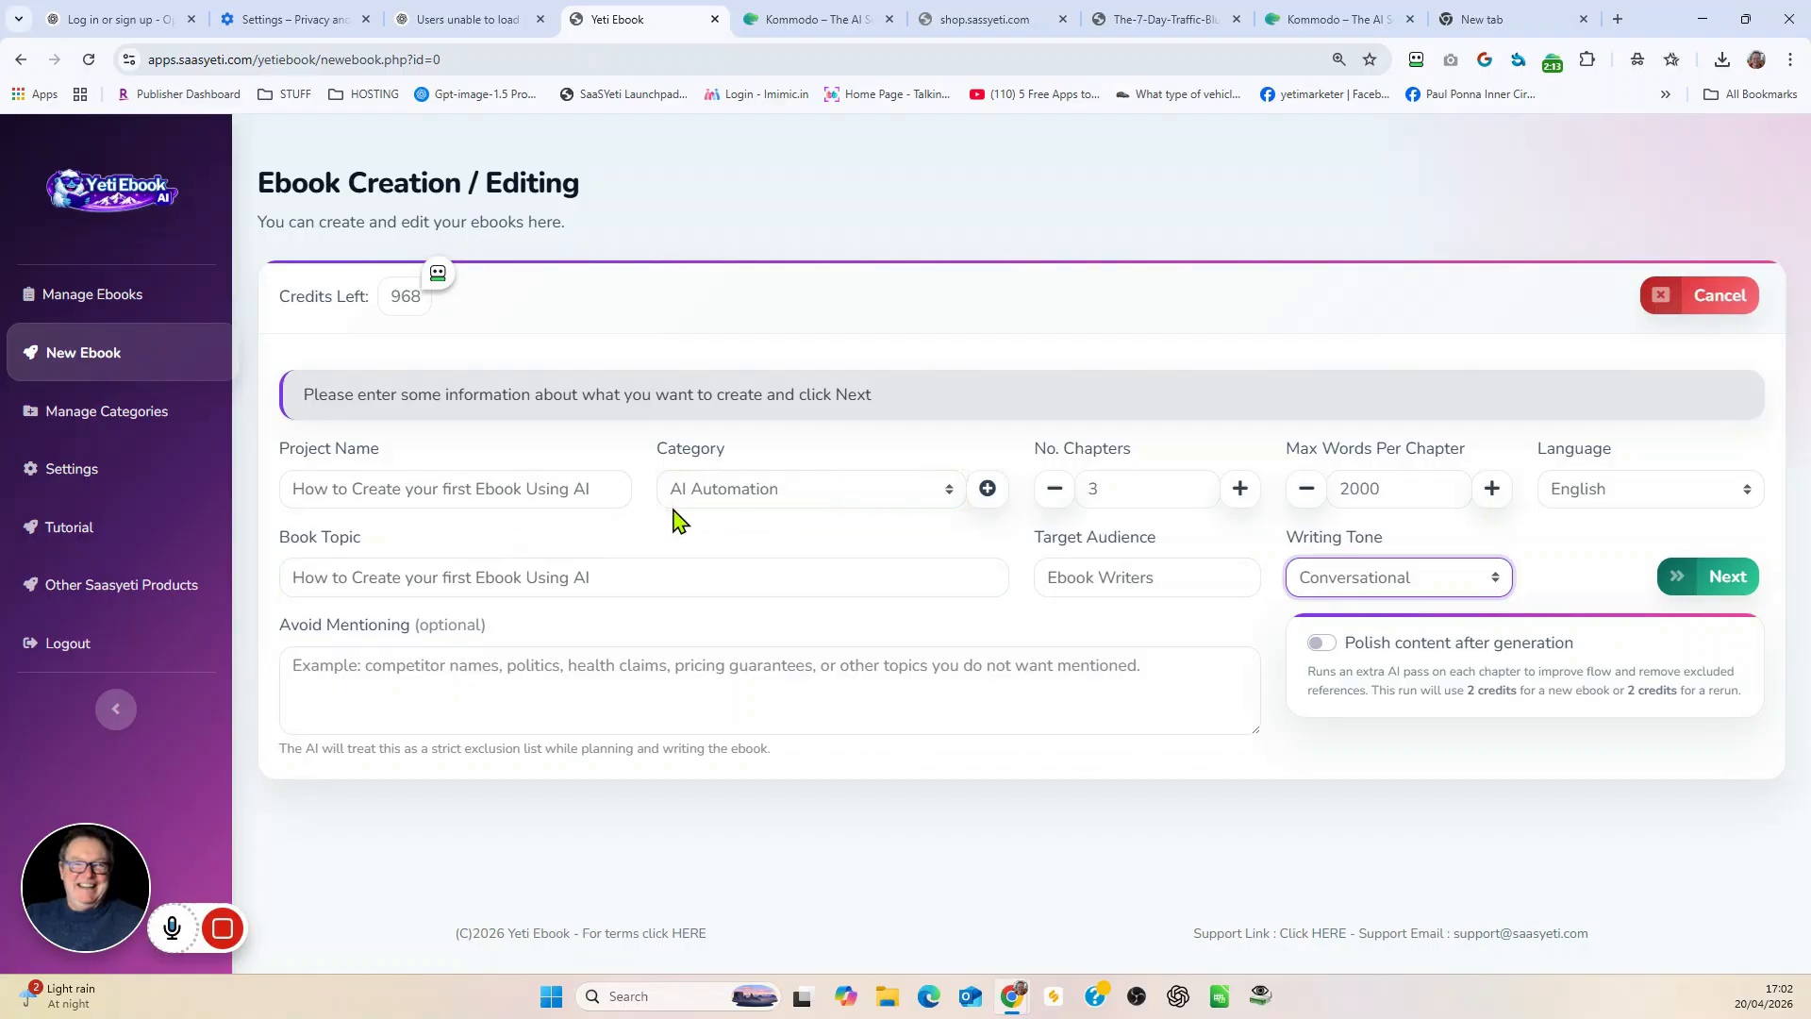
{"action": "left_click", "coordinate": [1743, 578]}
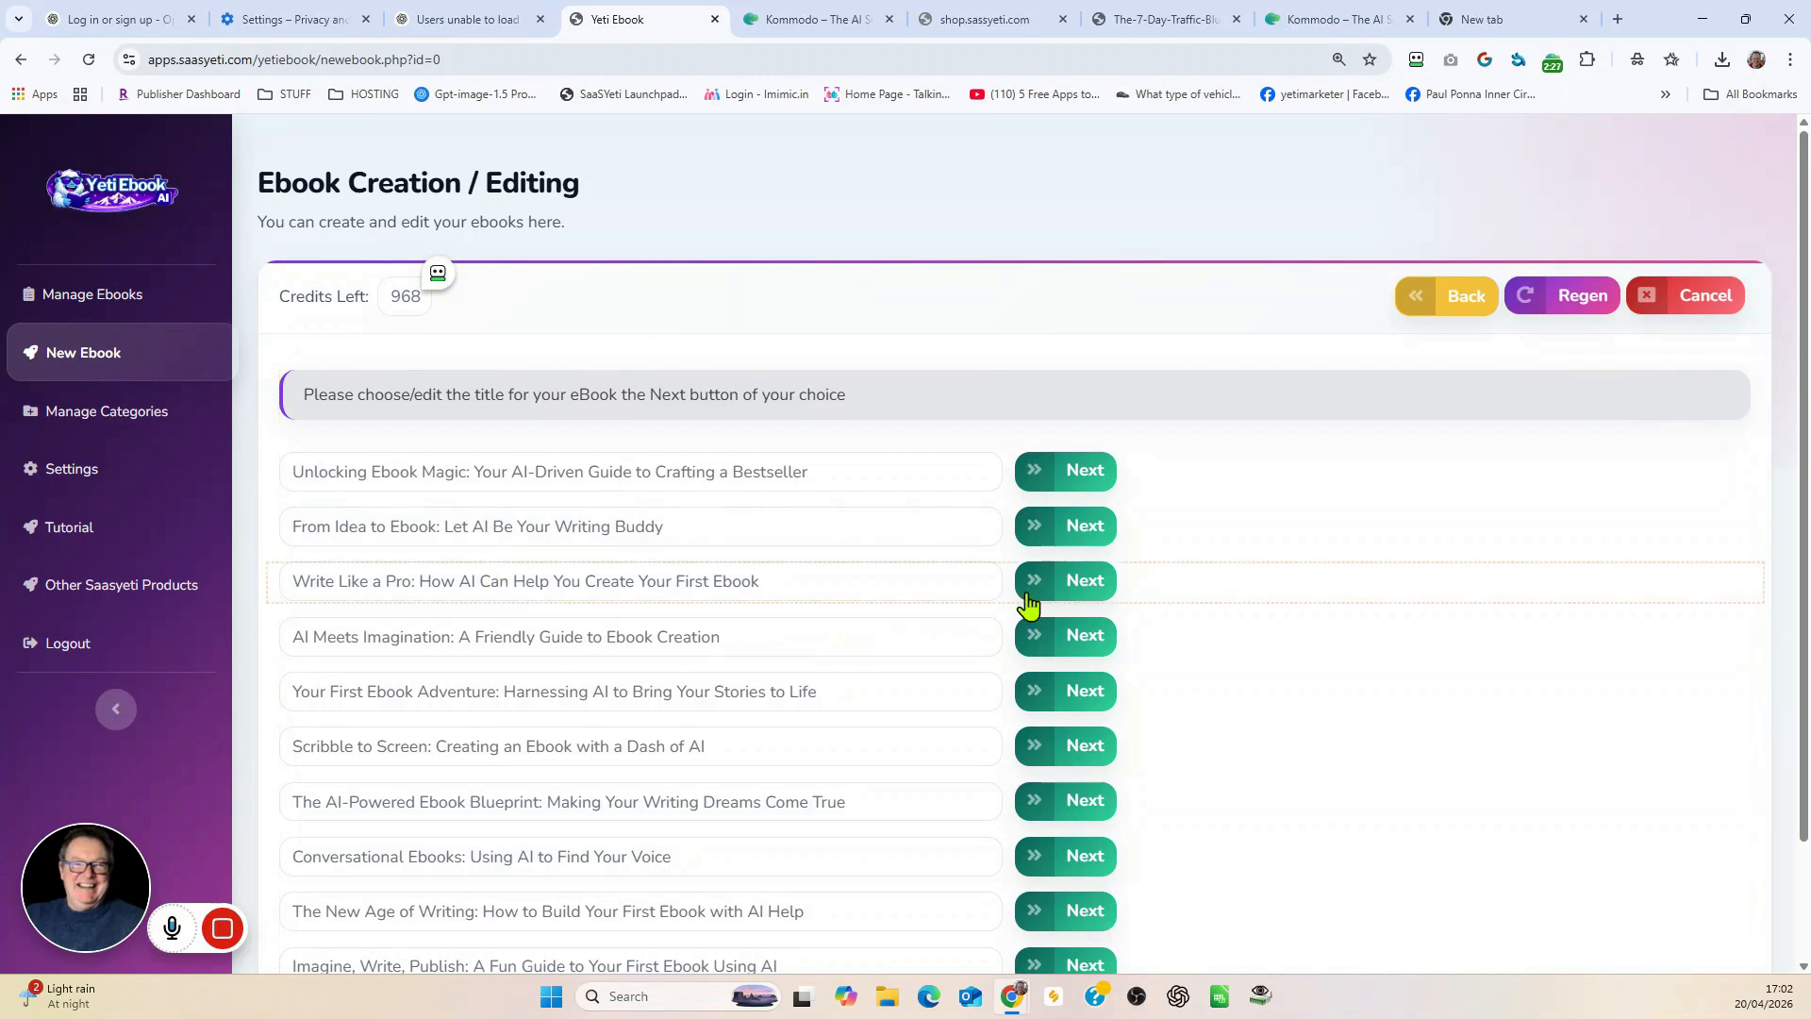
Step: Choose the title "From Idea to Ebook: Let AI Be Your Writing Buddy" and generate the ebook from its outline
{"action": "left_click", "coordinate": [1097, 525]}
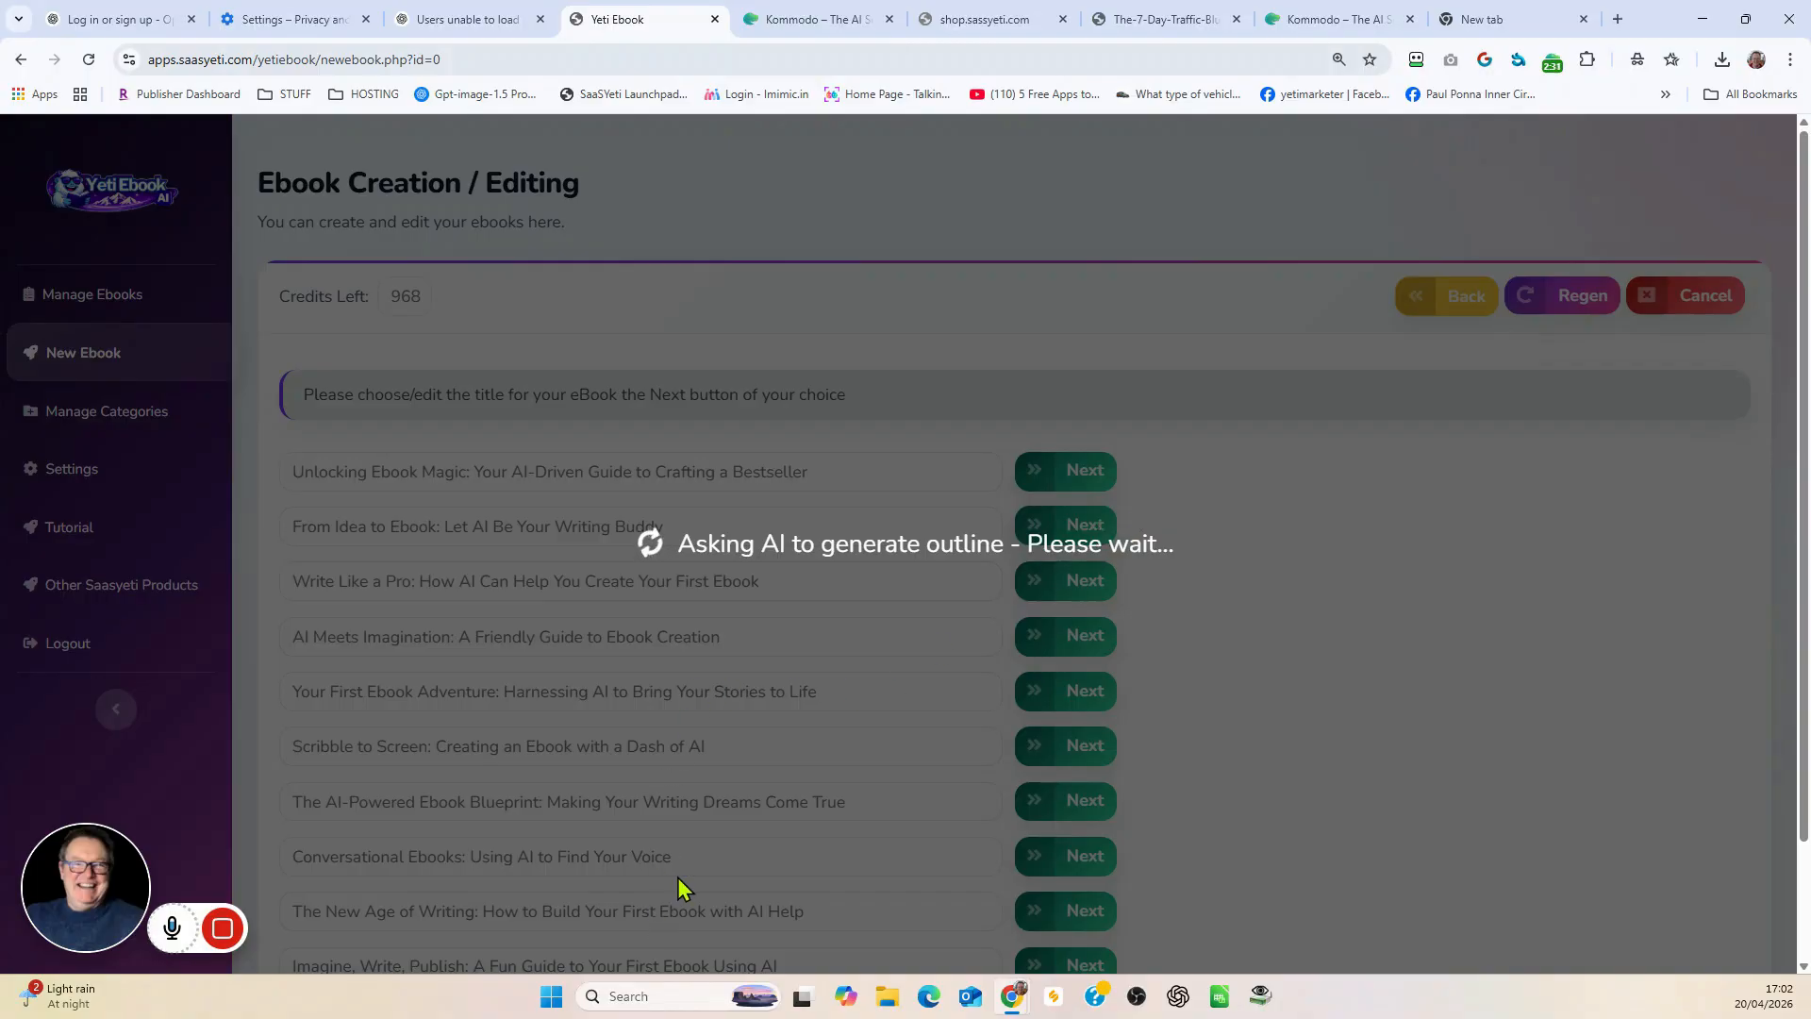
{"action": "scroll", "coordinate": [1383, 603], "scroll_direction": "down", "scroll_amount": 1}
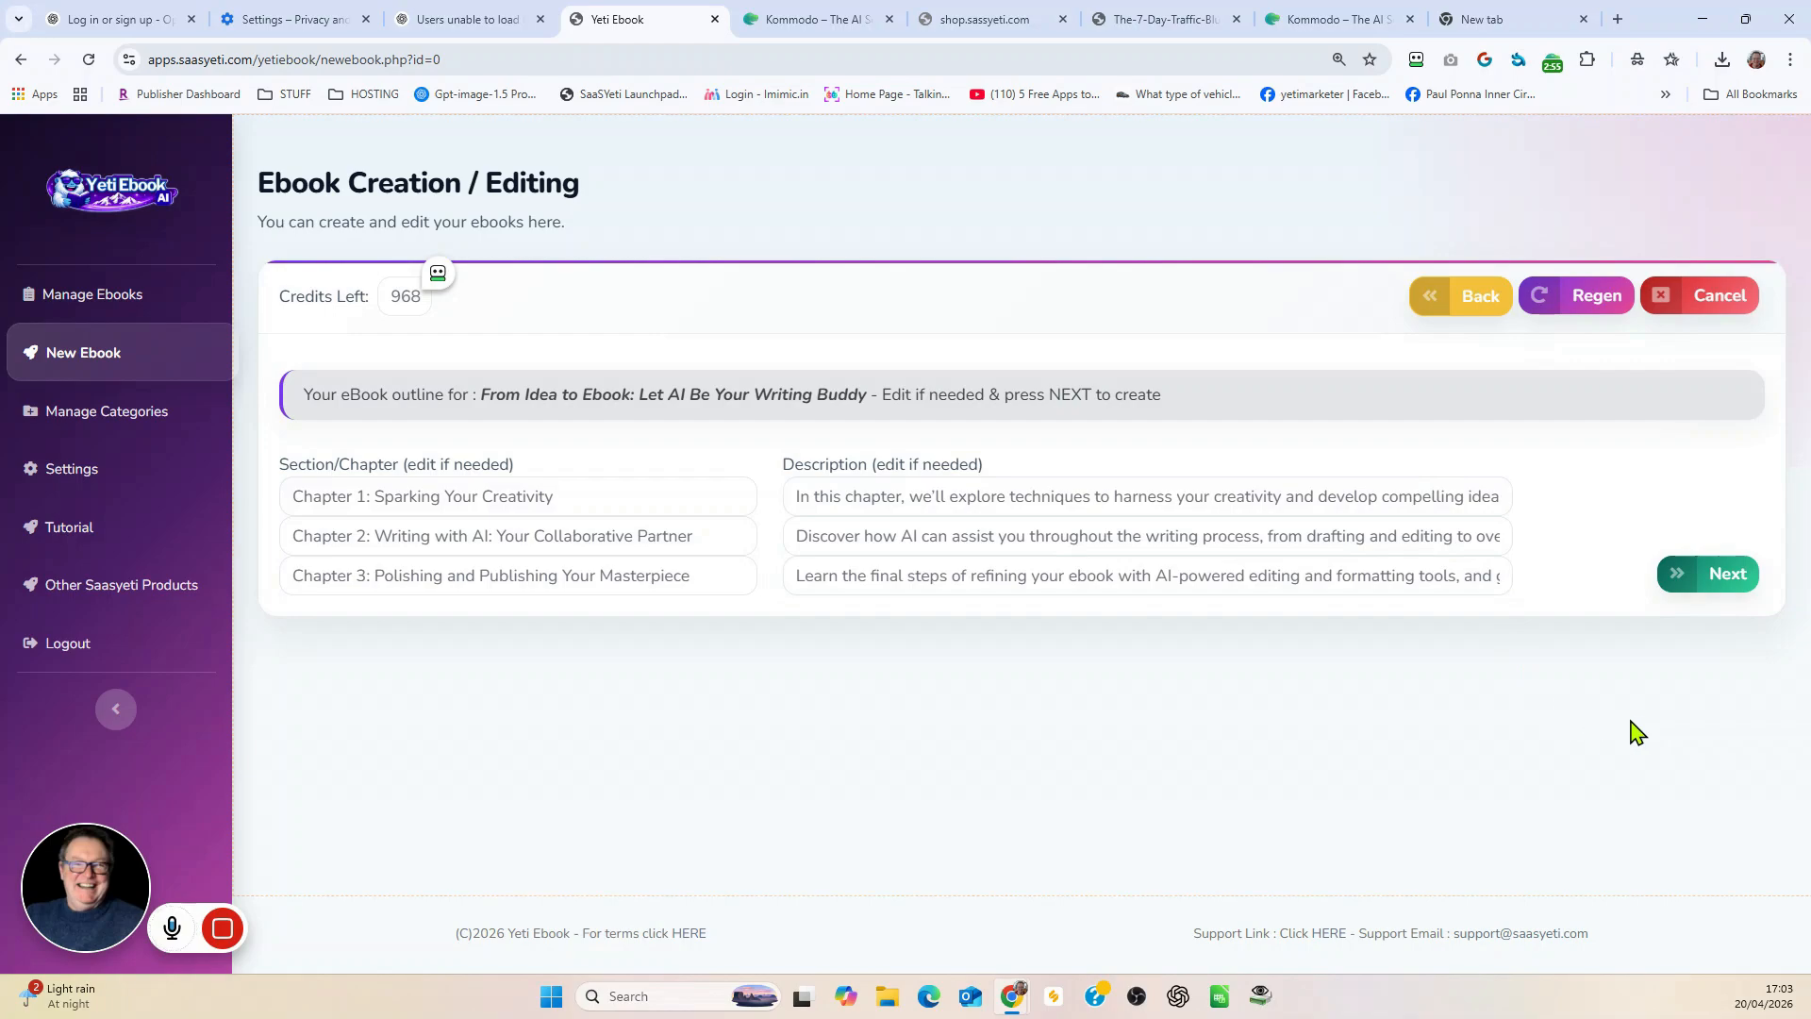
{"action": "left_click", "coordinate": [1728, 577]}
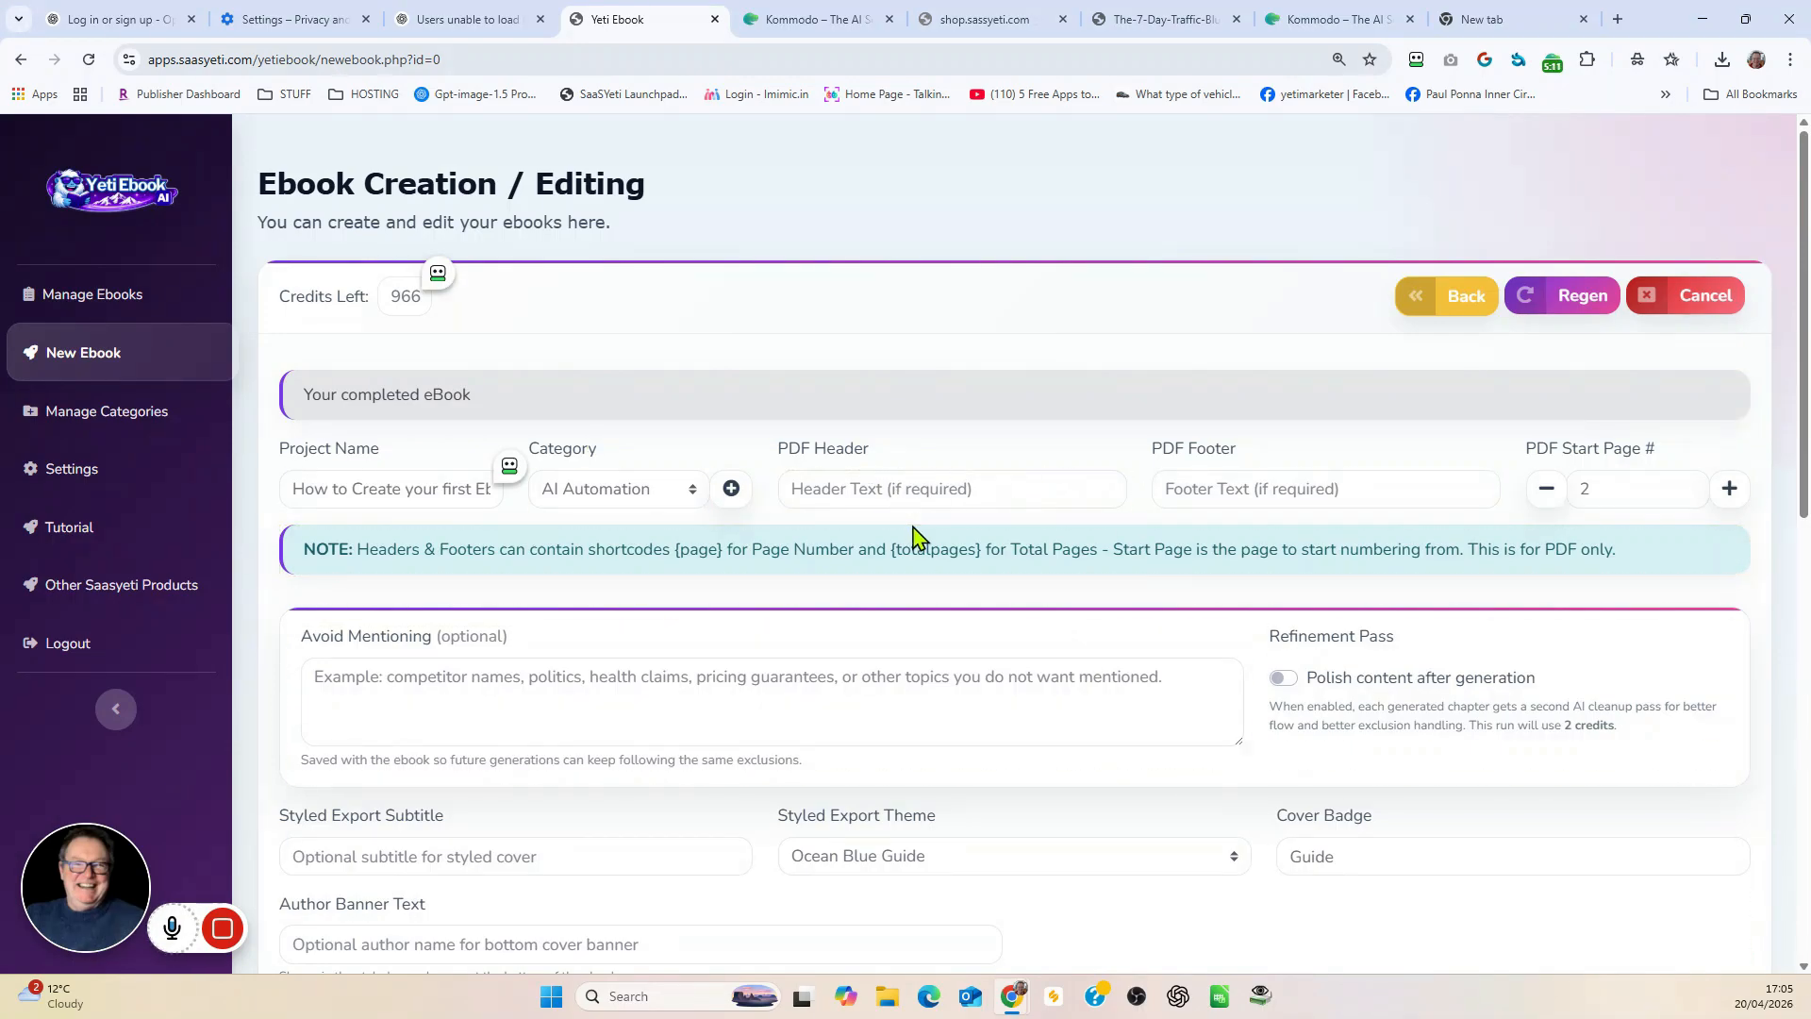
Step: Look through the generated ebook text in the editor and the available export file formats
{"action": "scroll", "coordinate": [917, 538], "scroll_direction": "down", "scroll_amount": 10}
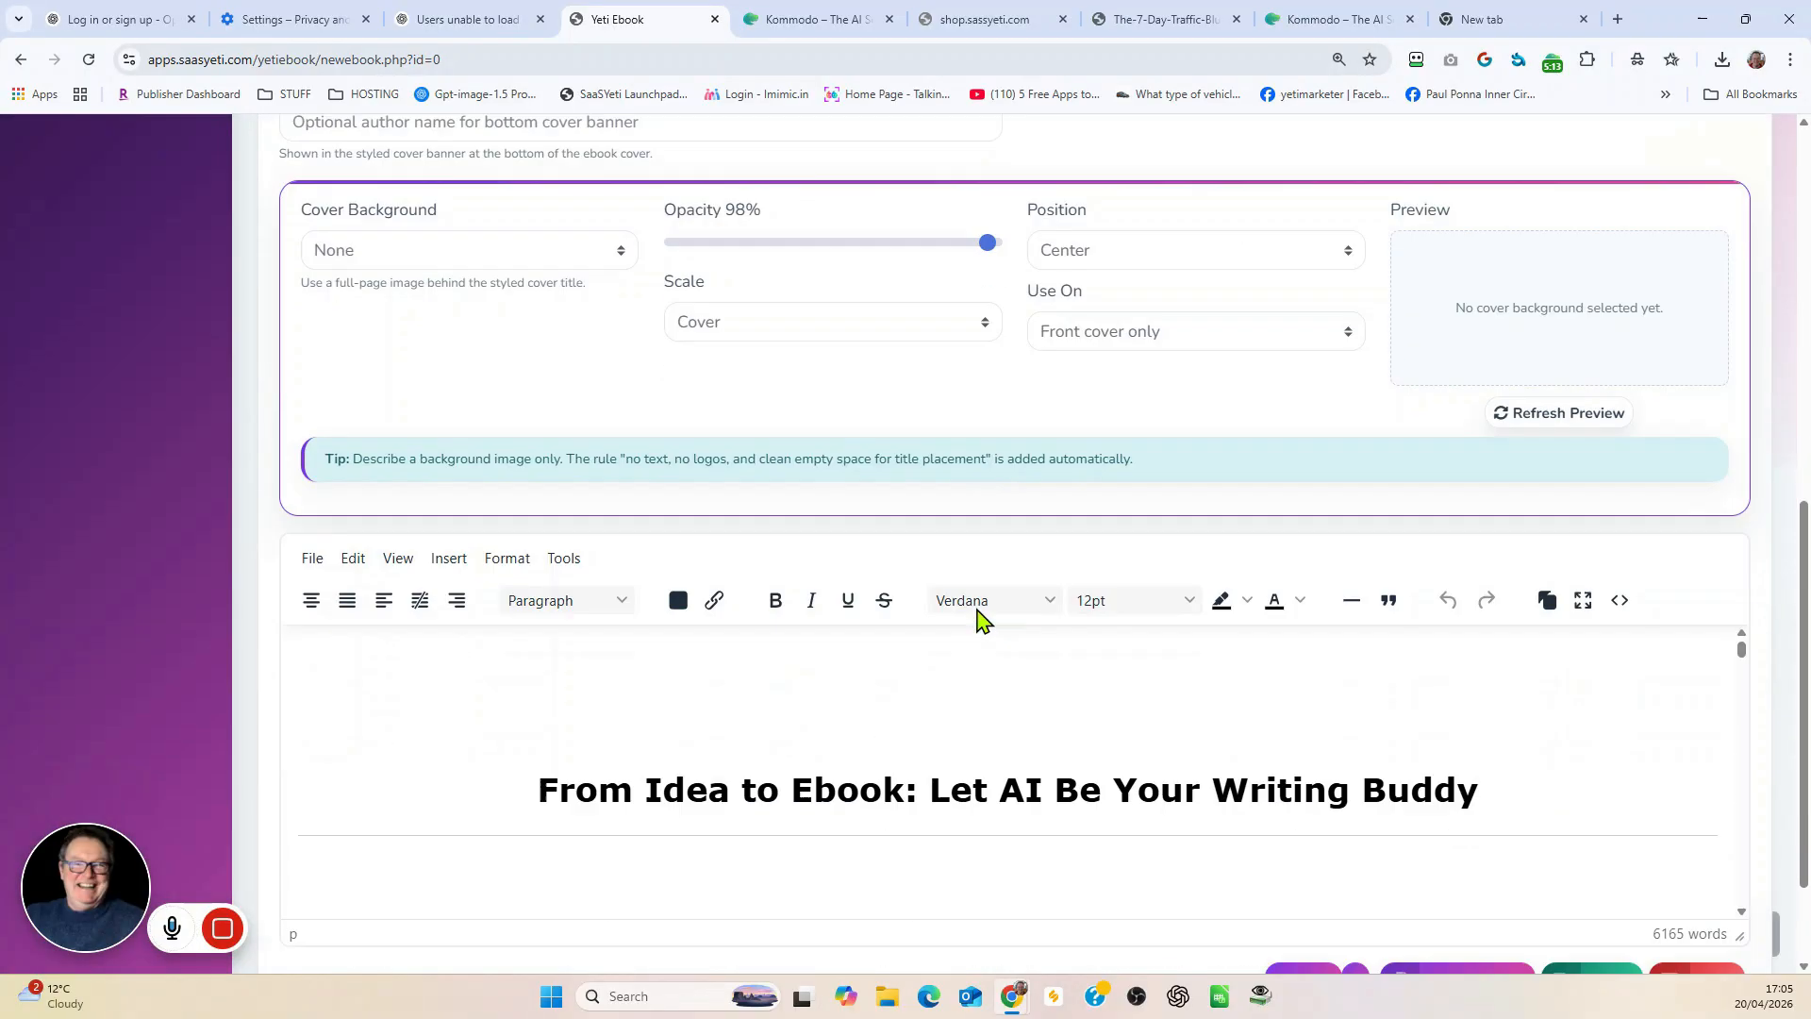
{"action": "scroll", "coordinate": [1064, 643], "scroll_direction": "down", "scroll_amount": 10}
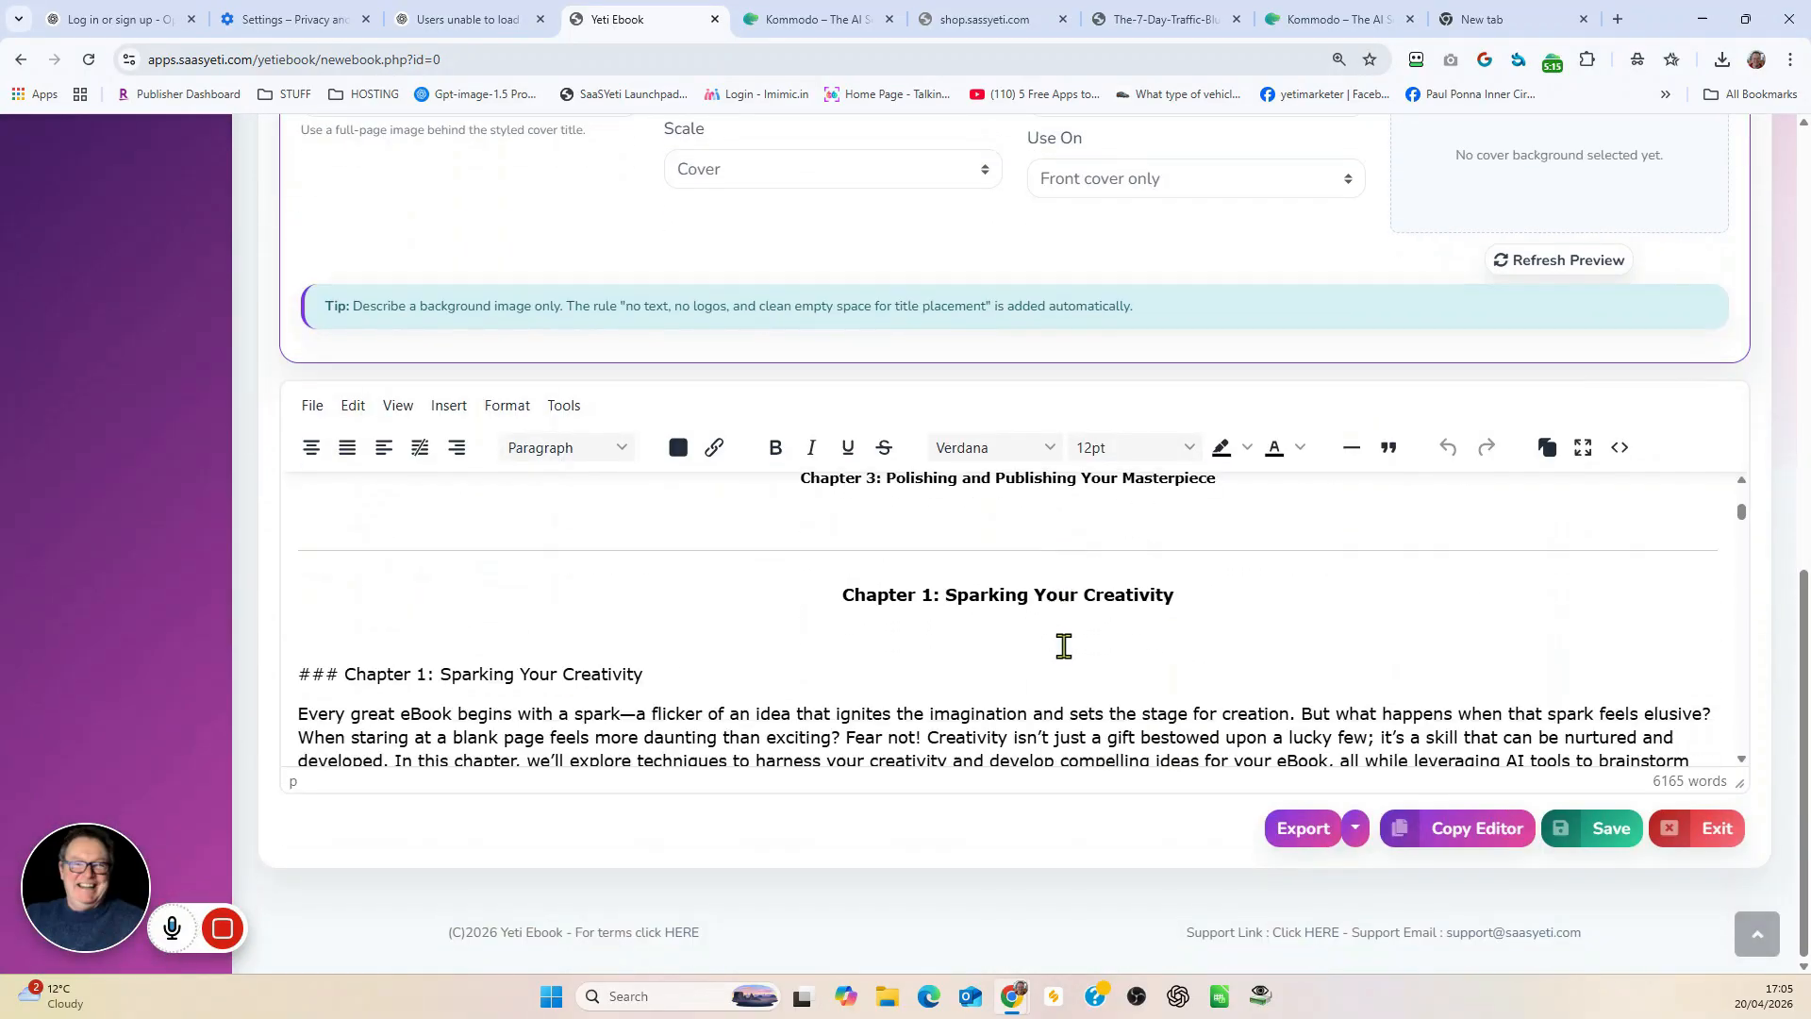
{"action": "scroll", "coordinate": [1064, 645], "scroll_direction": "down", "scroll_amount": 1}
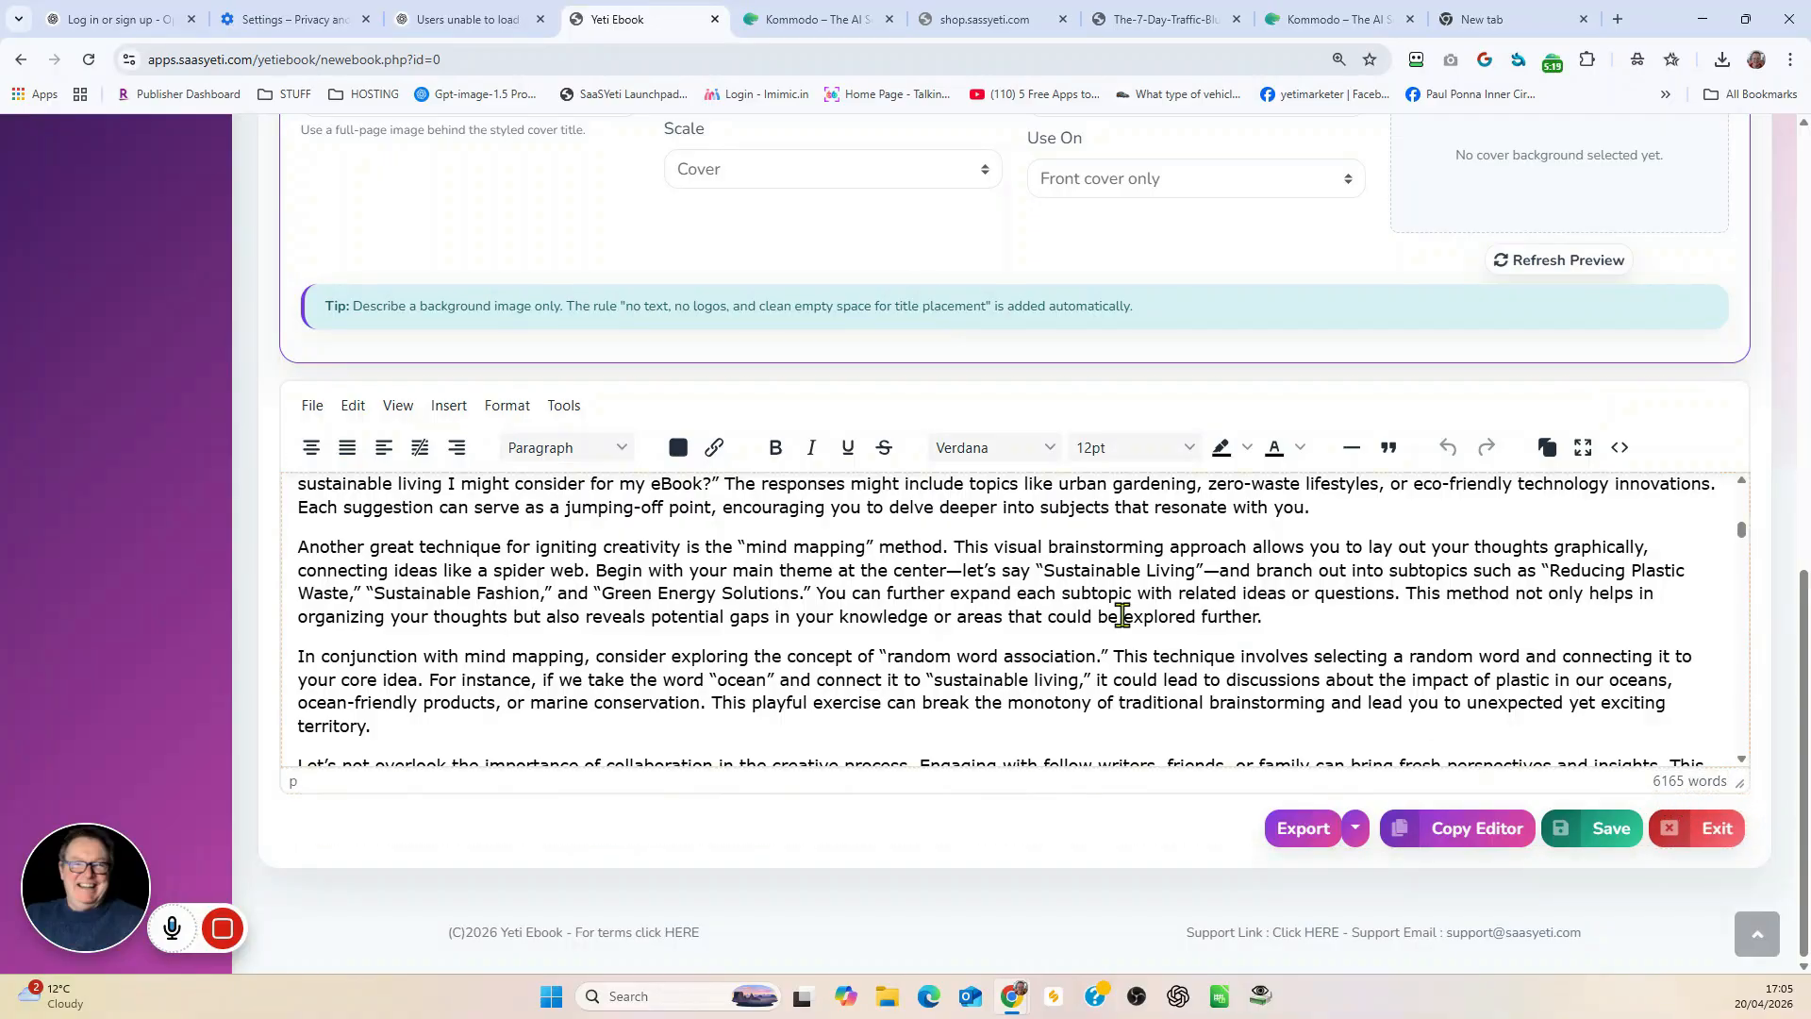
{"action": "scroll", "coordinate": [1120, 614], "scroll_direction": "down", "scroll_amount": 2}
{"action": "scroll", "coordinate": [1121, 613], "scroll_direction": "down", "scroll_amount": 3}
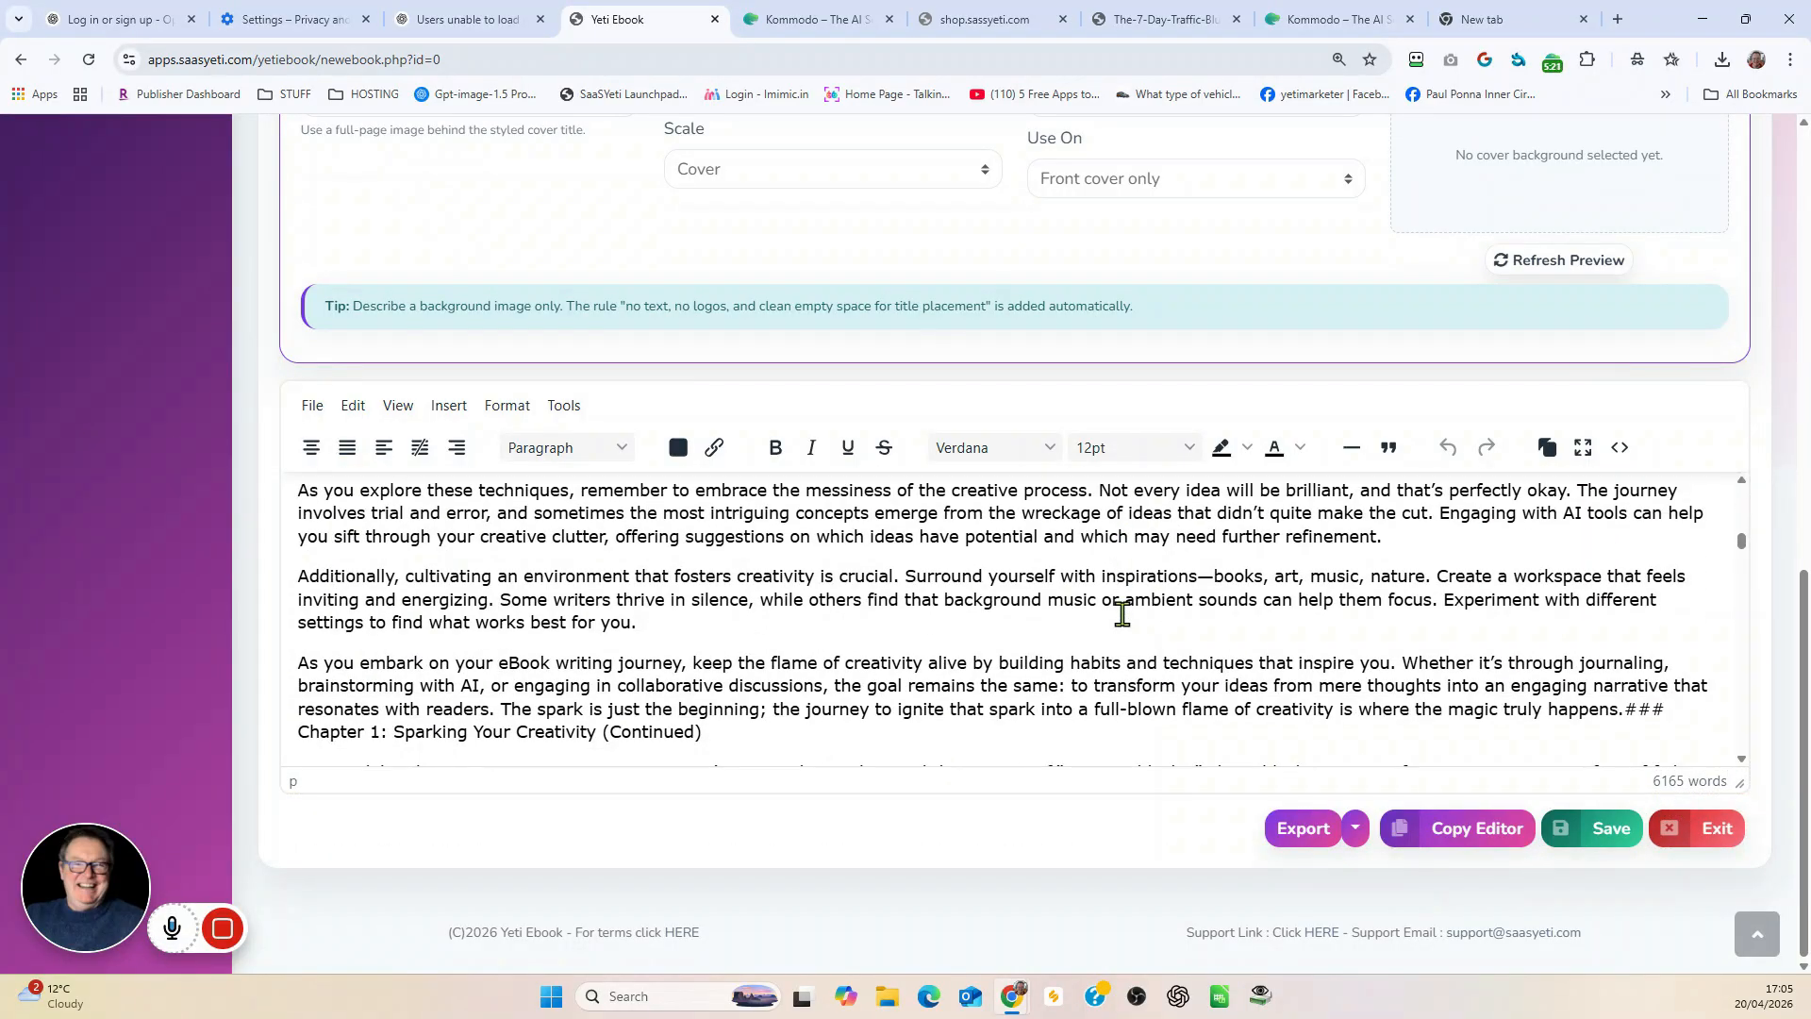
{"action": "scroll", "coordinate": [1122, 614], "scroll_direction": "down", "scroll_amount": 10}
{"action": "scroll", "coordinate": [1121, 613], "scroll_direction": "down", "scroll_amount": 10}
{"action": "scroll", "coordinate": [1123, 614], "scroll_direction": "down", "scroll_amount": 1}
{"action": "scroll", "coordinate": [1123, 614], "scroll_direction": "up", "scroll_amount": 13}
{"action": "scroll", "coordinate": [1121, 613], "scroll_direction": "up", "scroll_amount": 10}
{"action": "scroll", "coordinate": [1122, 613], "scroll_direction": "up", "scroll_amount": 10}
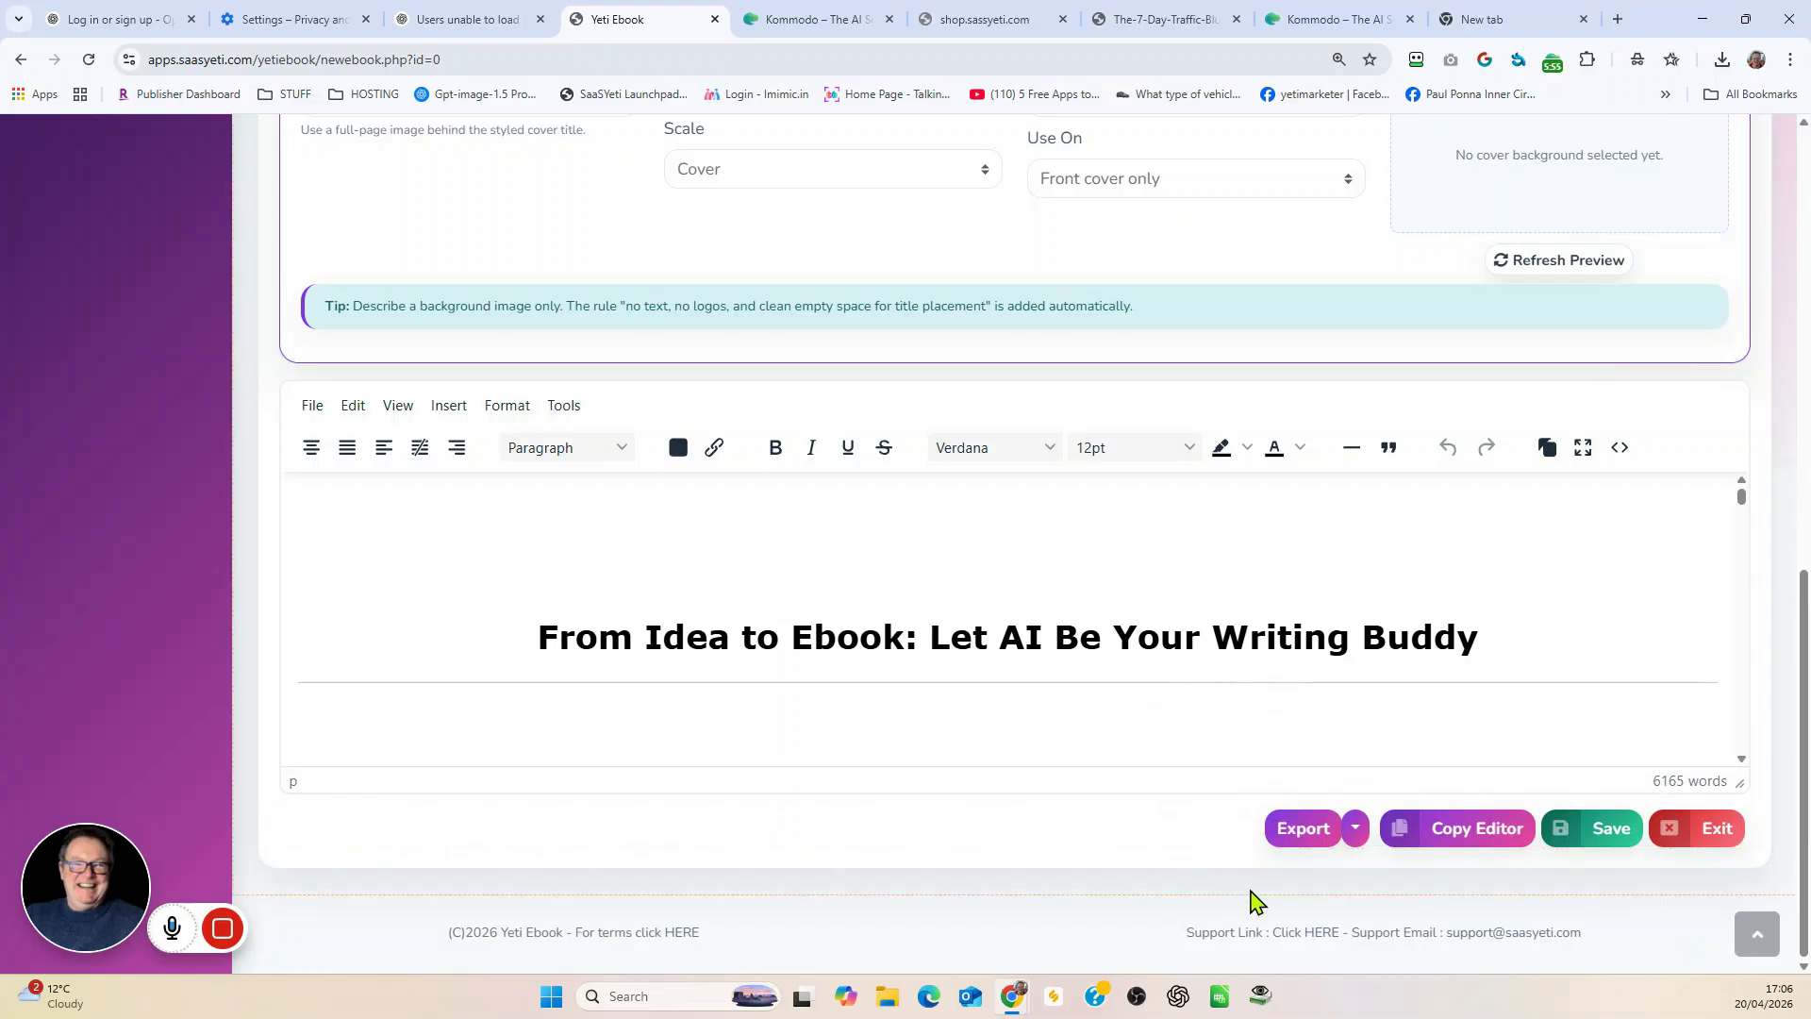
{"action": "left_click", "coordinate": [1357, 832]}
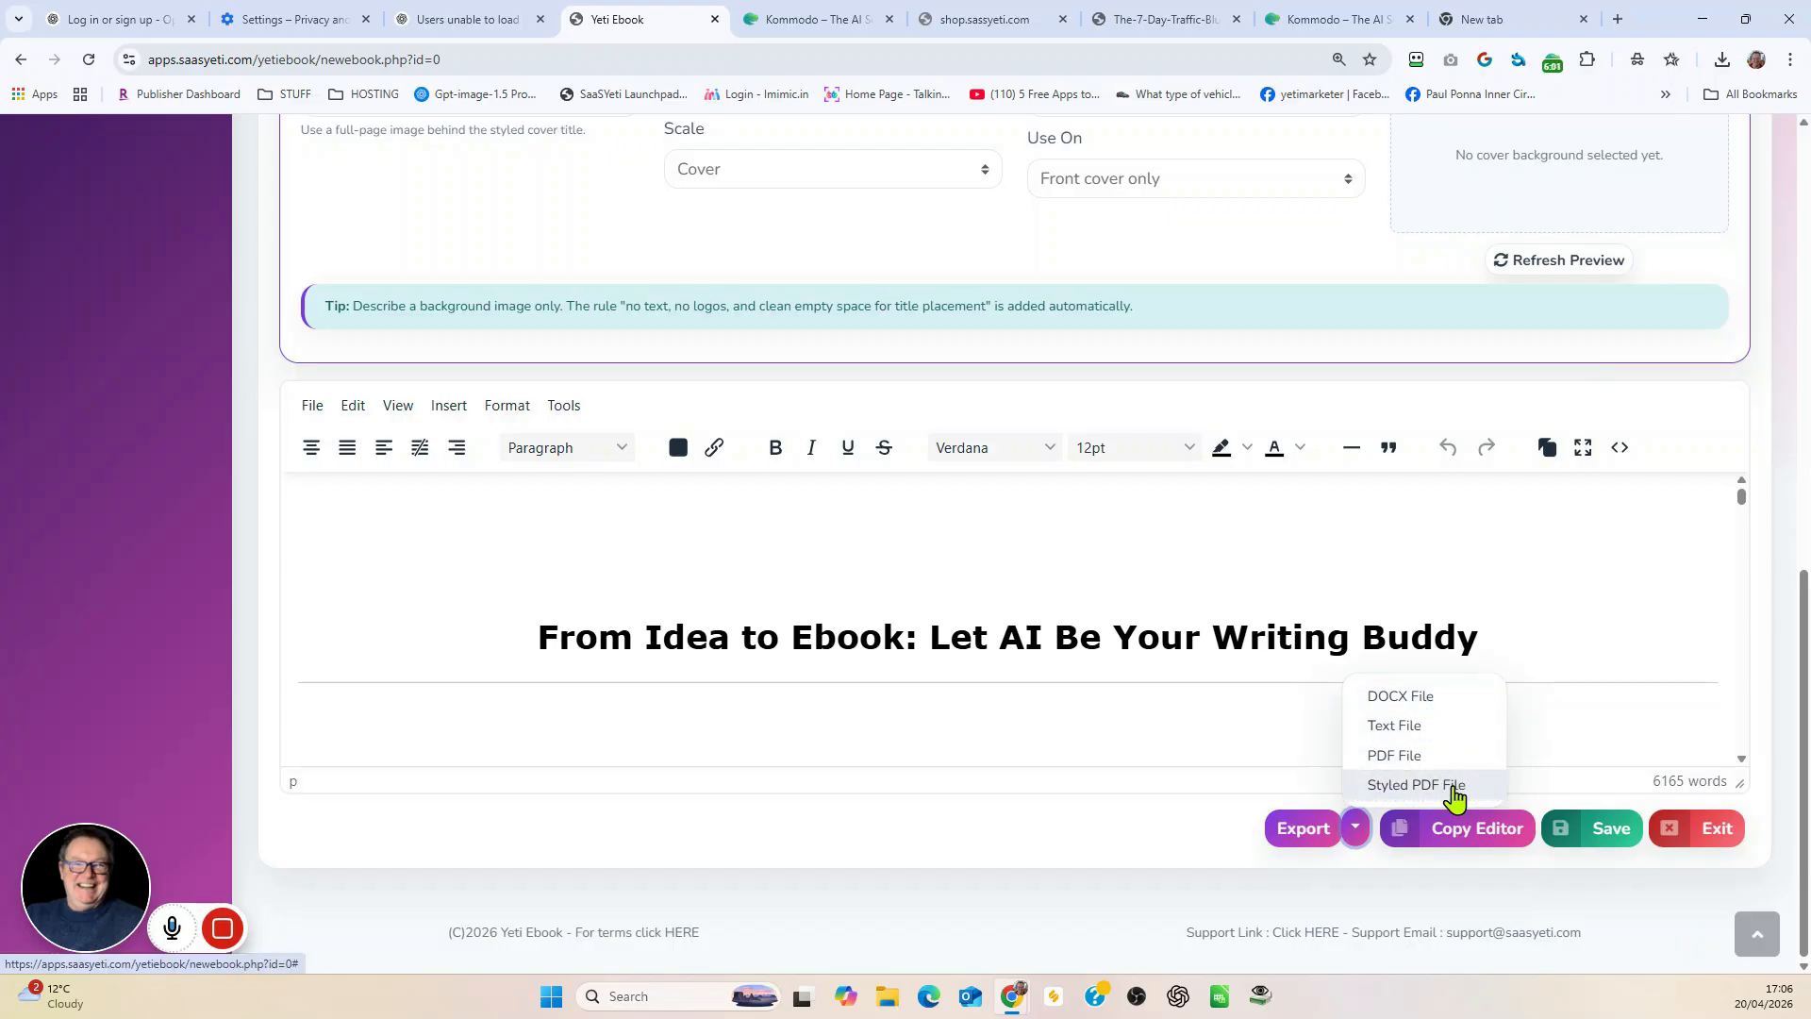
{"action": "scroll", "coordinate": [1027, 707], "scroll_direction": "up", "scroll_amount": 7}
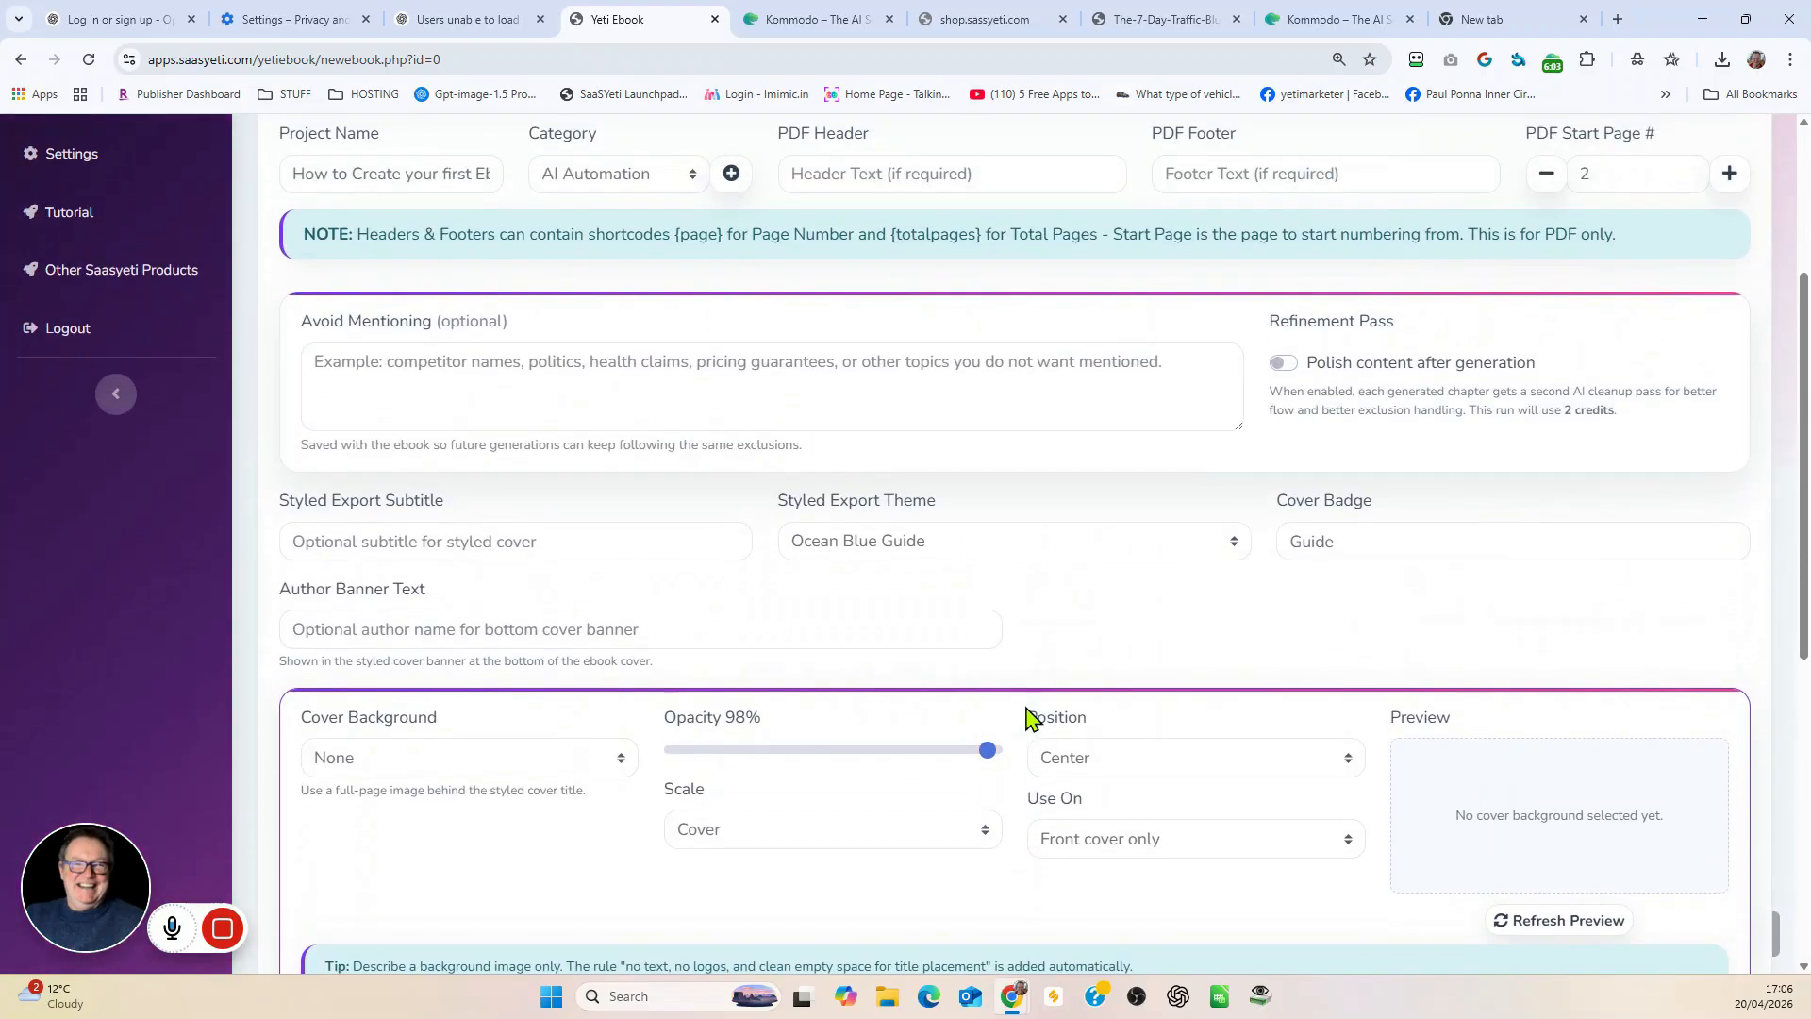
{"action": "scroll", "coordinate": [740, 517], "scroll_direction": "up", "scroll_amount": 2}
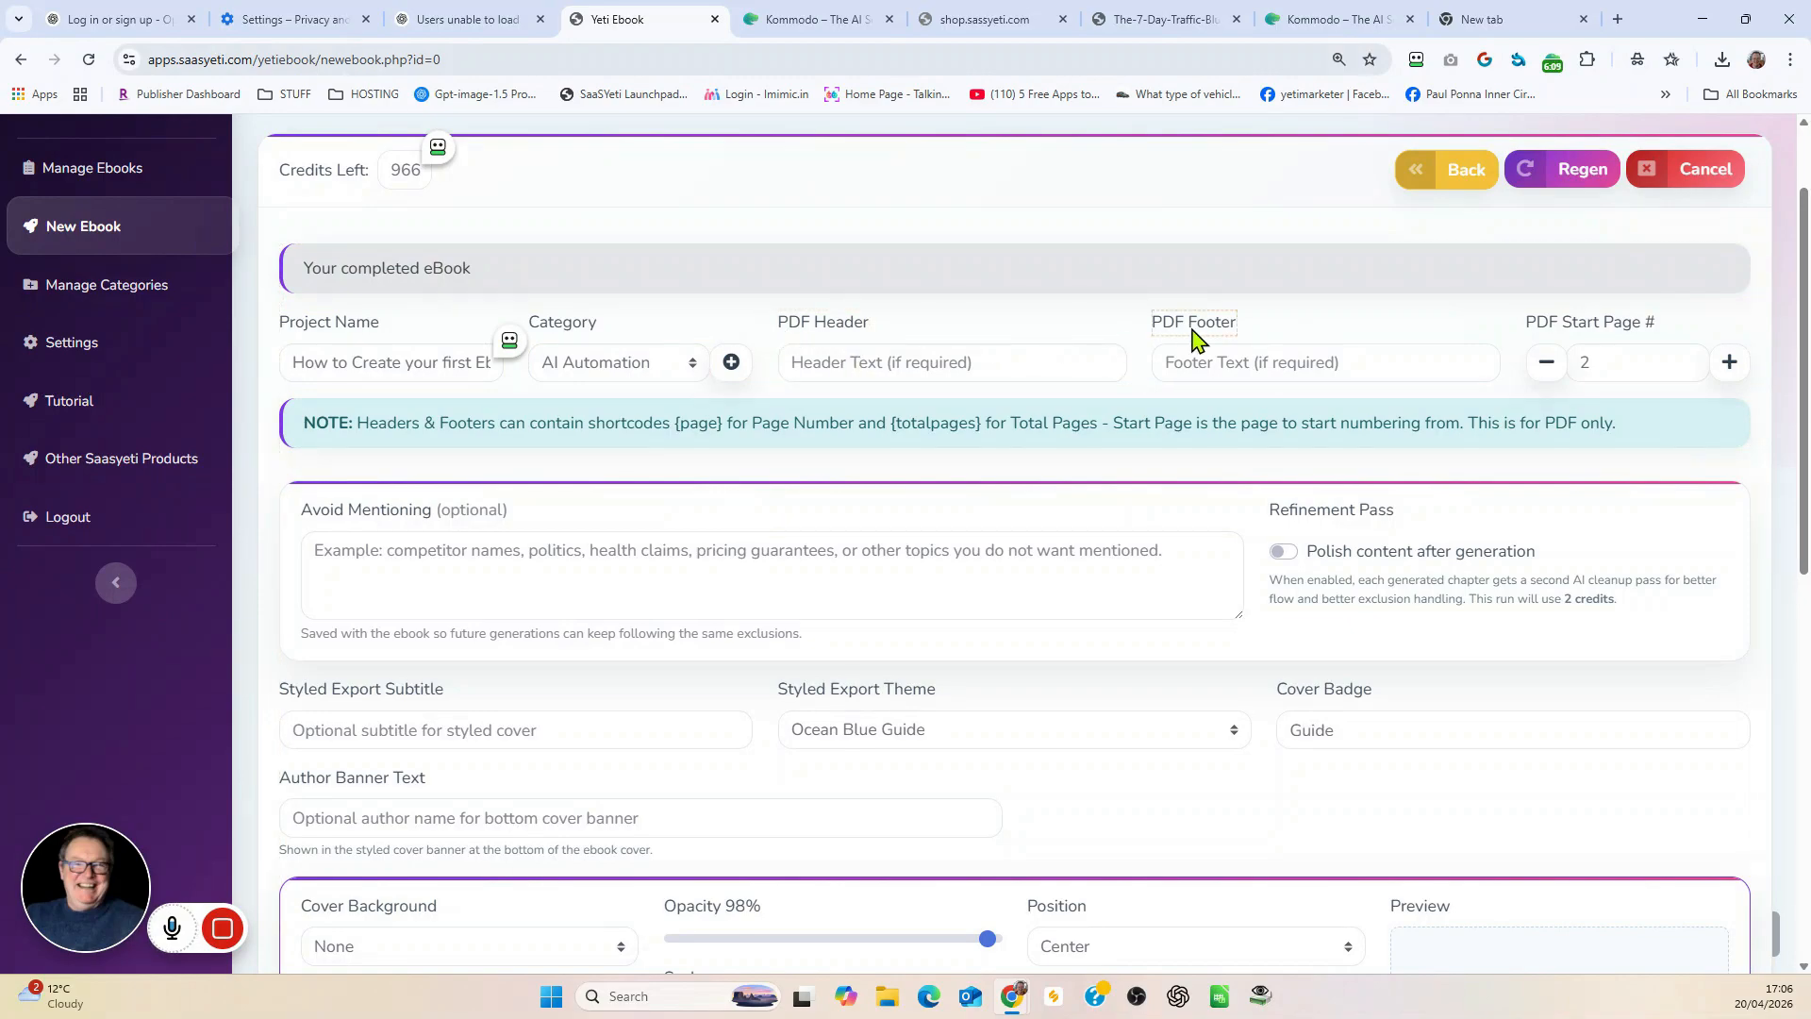
{"action": "left_click", "coordinate": [830, 363]}
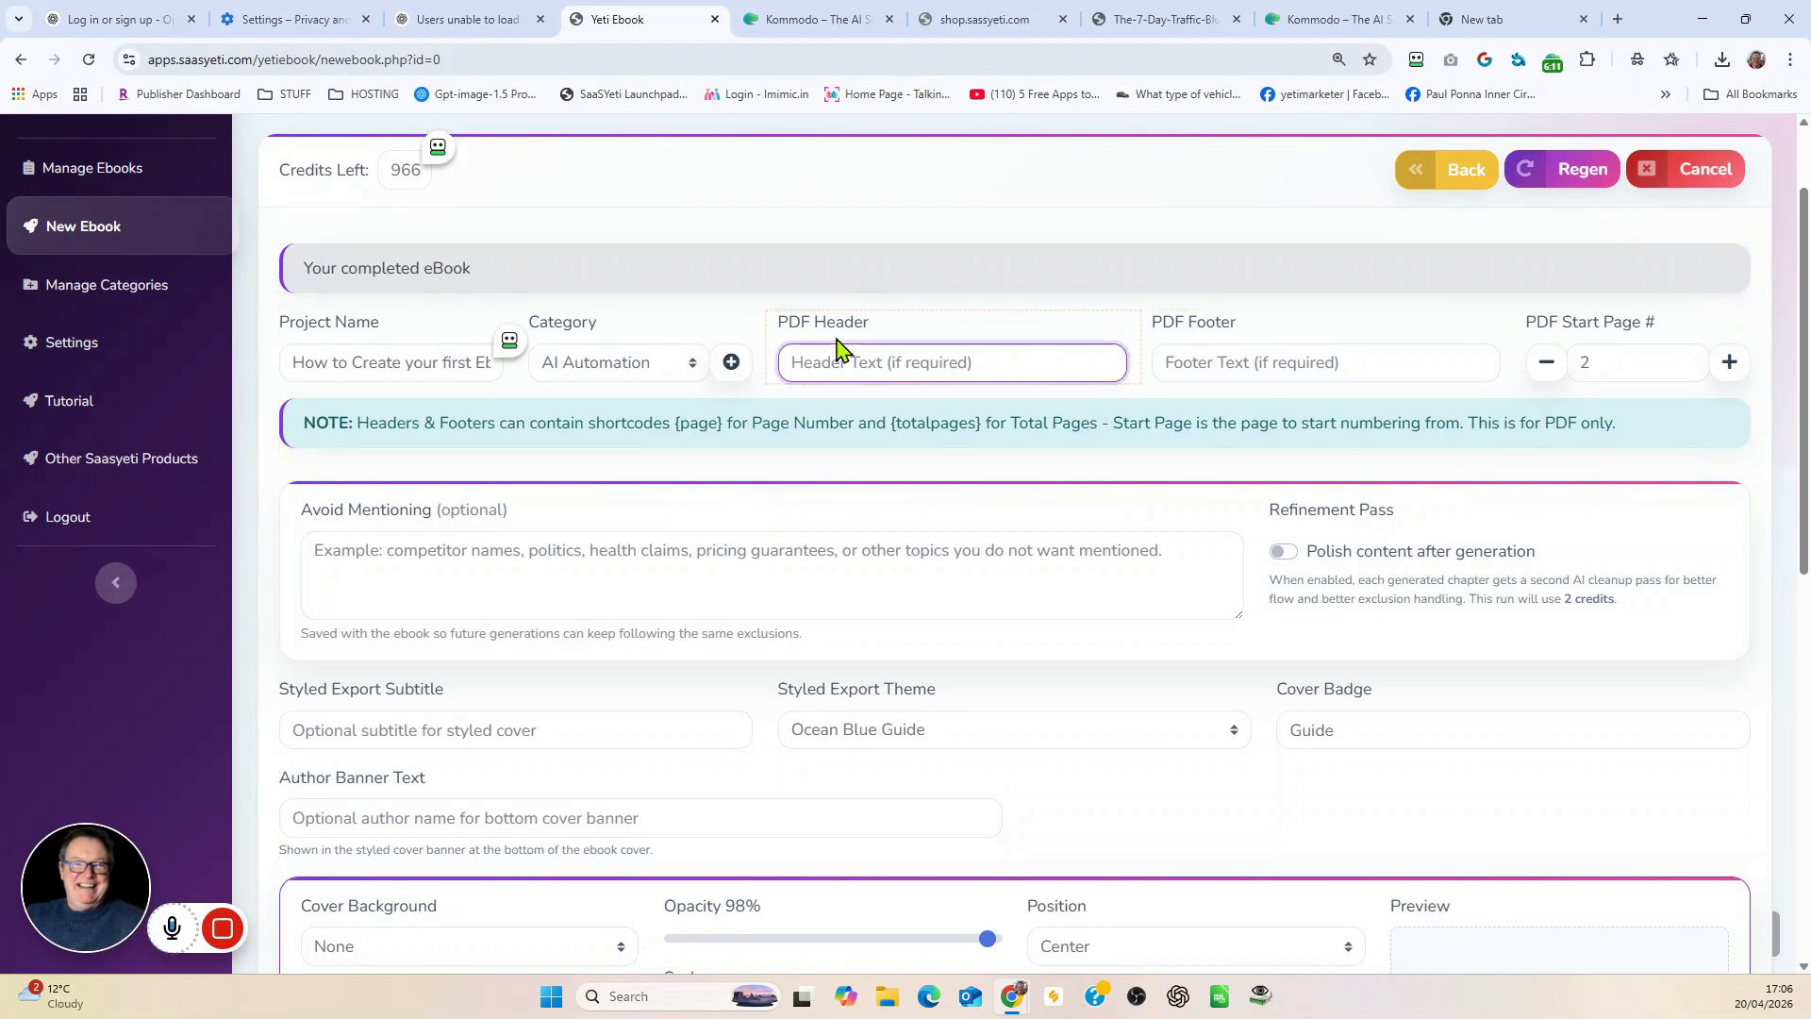
{"action": "type", "text": "https://saasyeti.com"}
Step: Copy "How to Create your first Ebook Using A" from the project name into the PDF footer
{"action": "left_click", "coordinate": [1189, 366]}
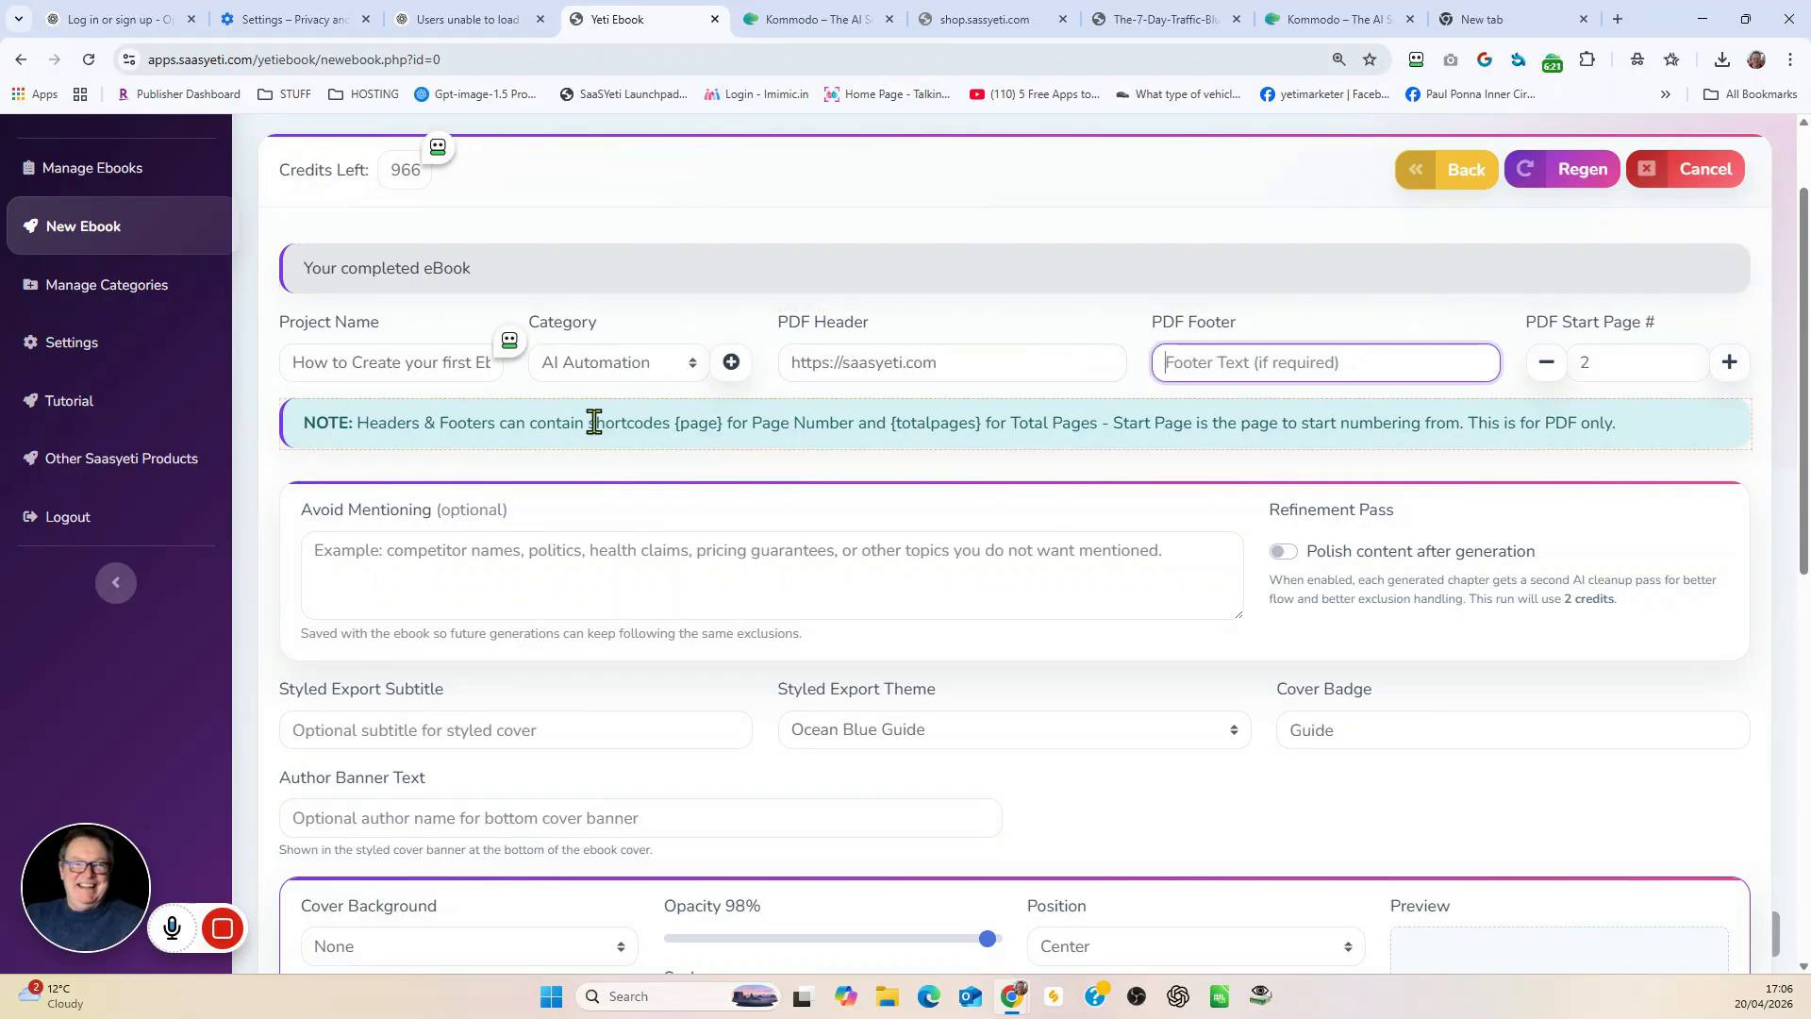
{"action": "left_click_drag", "start_coordinate": [294, 363], "coordinate": [518, 378]}
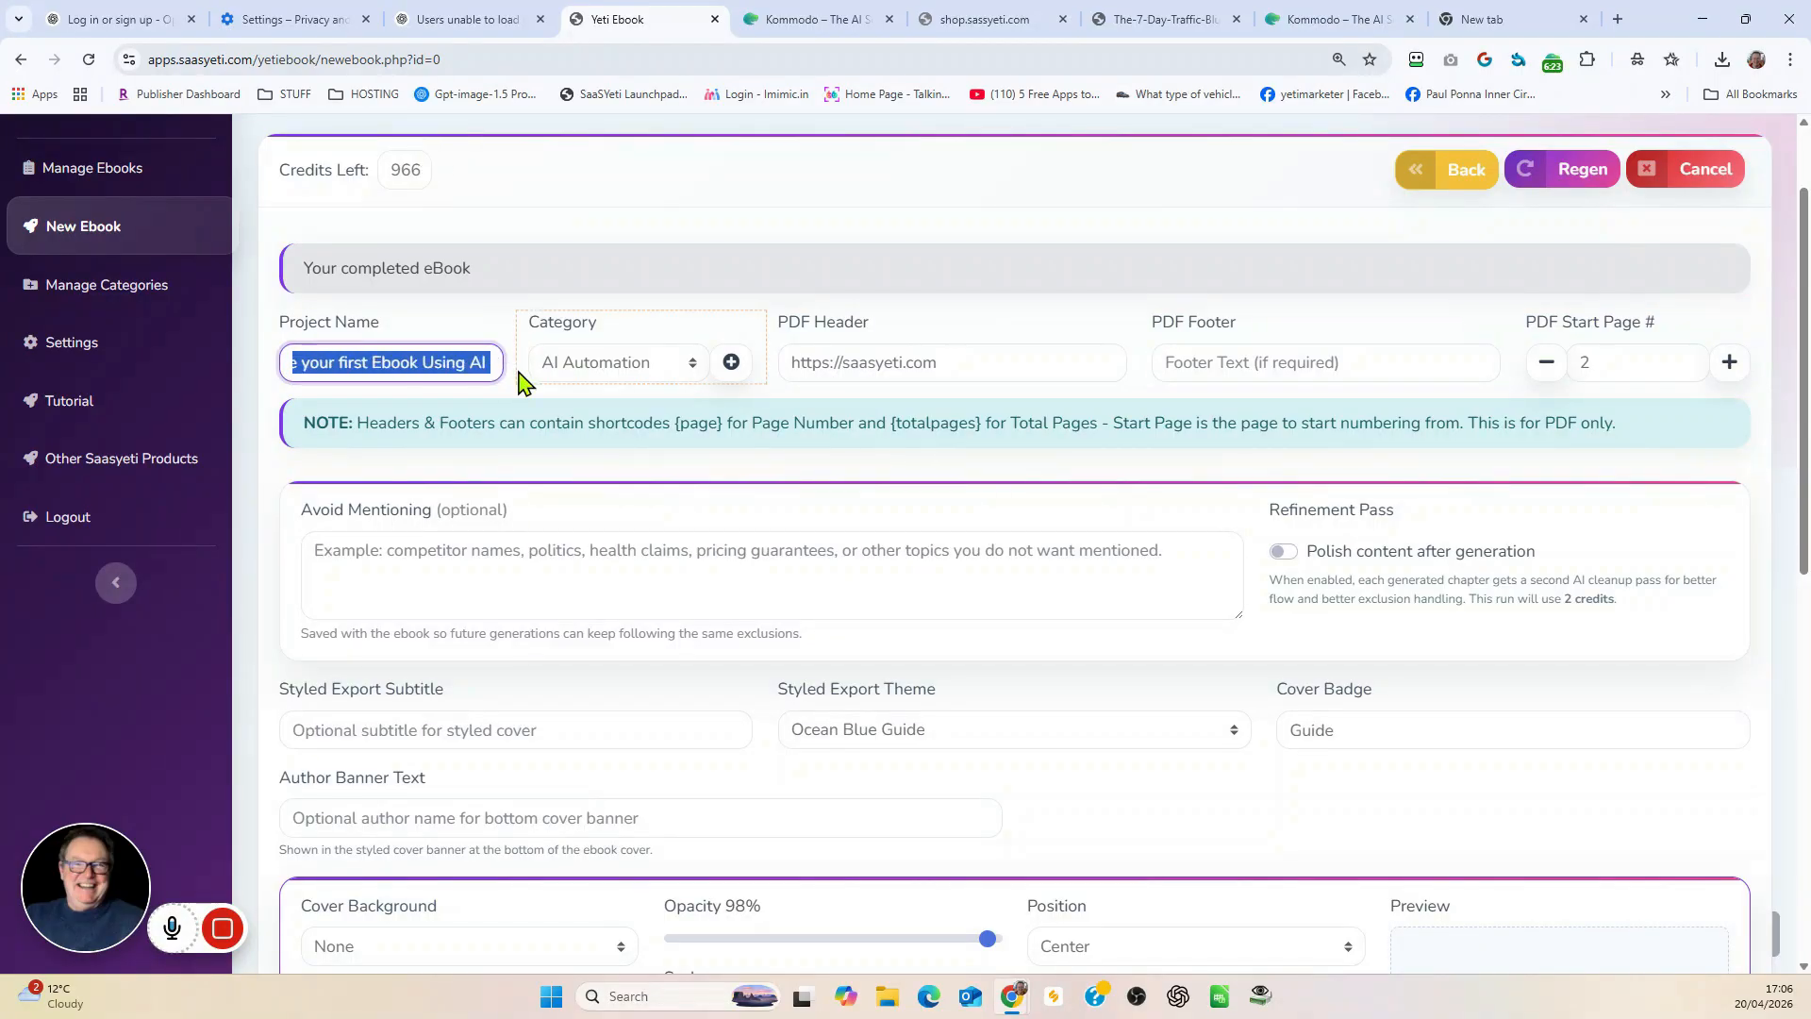
{"action": "right_click", "coordinate": [385, 372]}
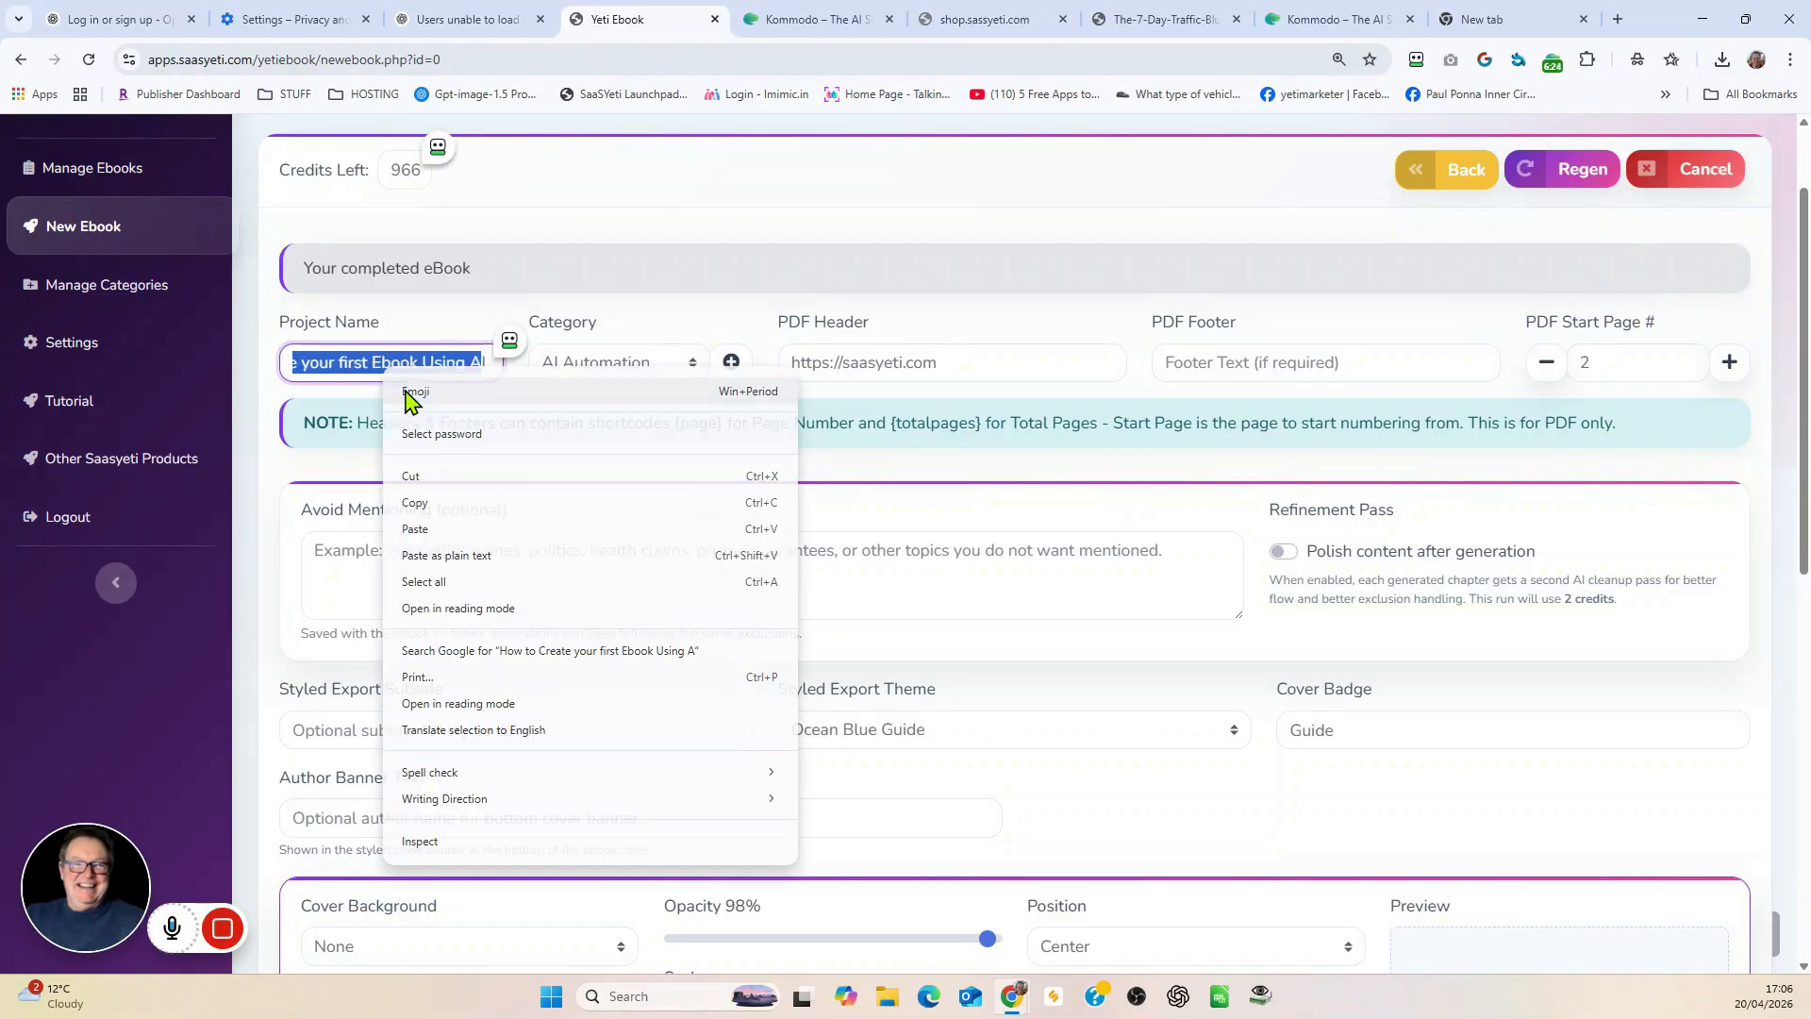
{"action": "left_click", "coordinate": [437, 507]}
{"action": "right_click", "coordinate": [1177, 364]}
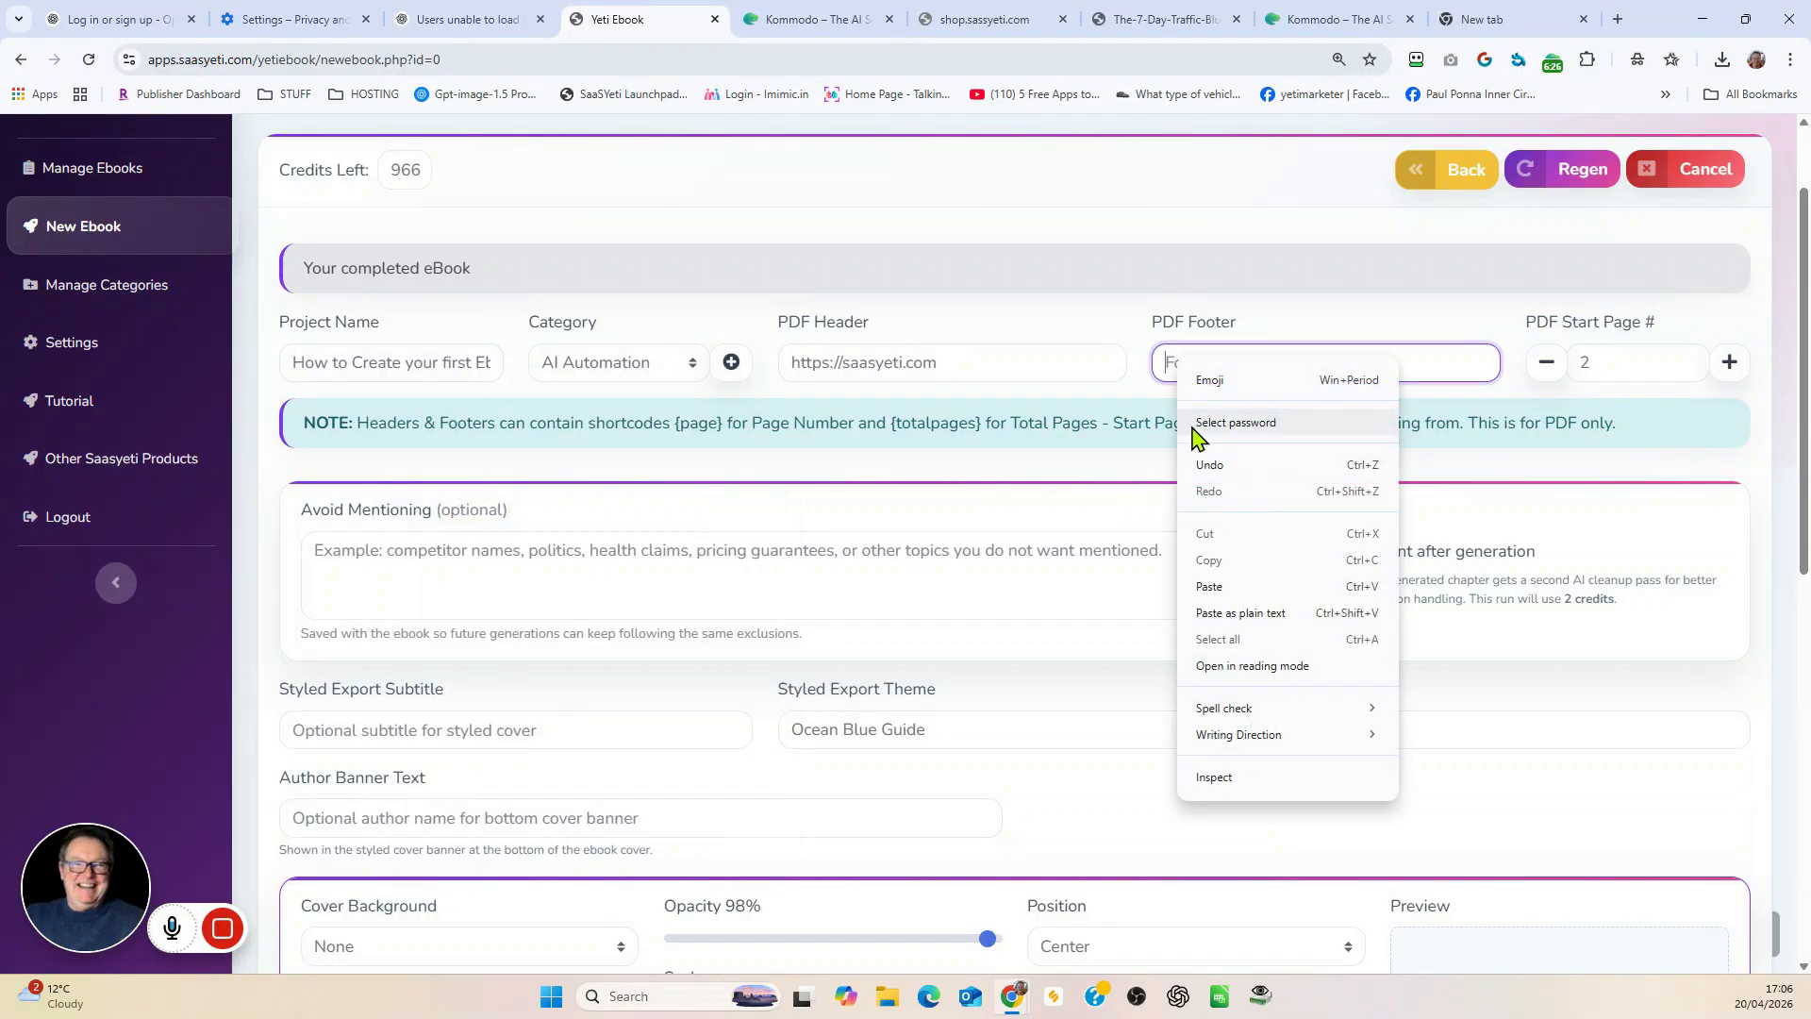
{"action": "left_click", "coordinate": [1211, 587]}
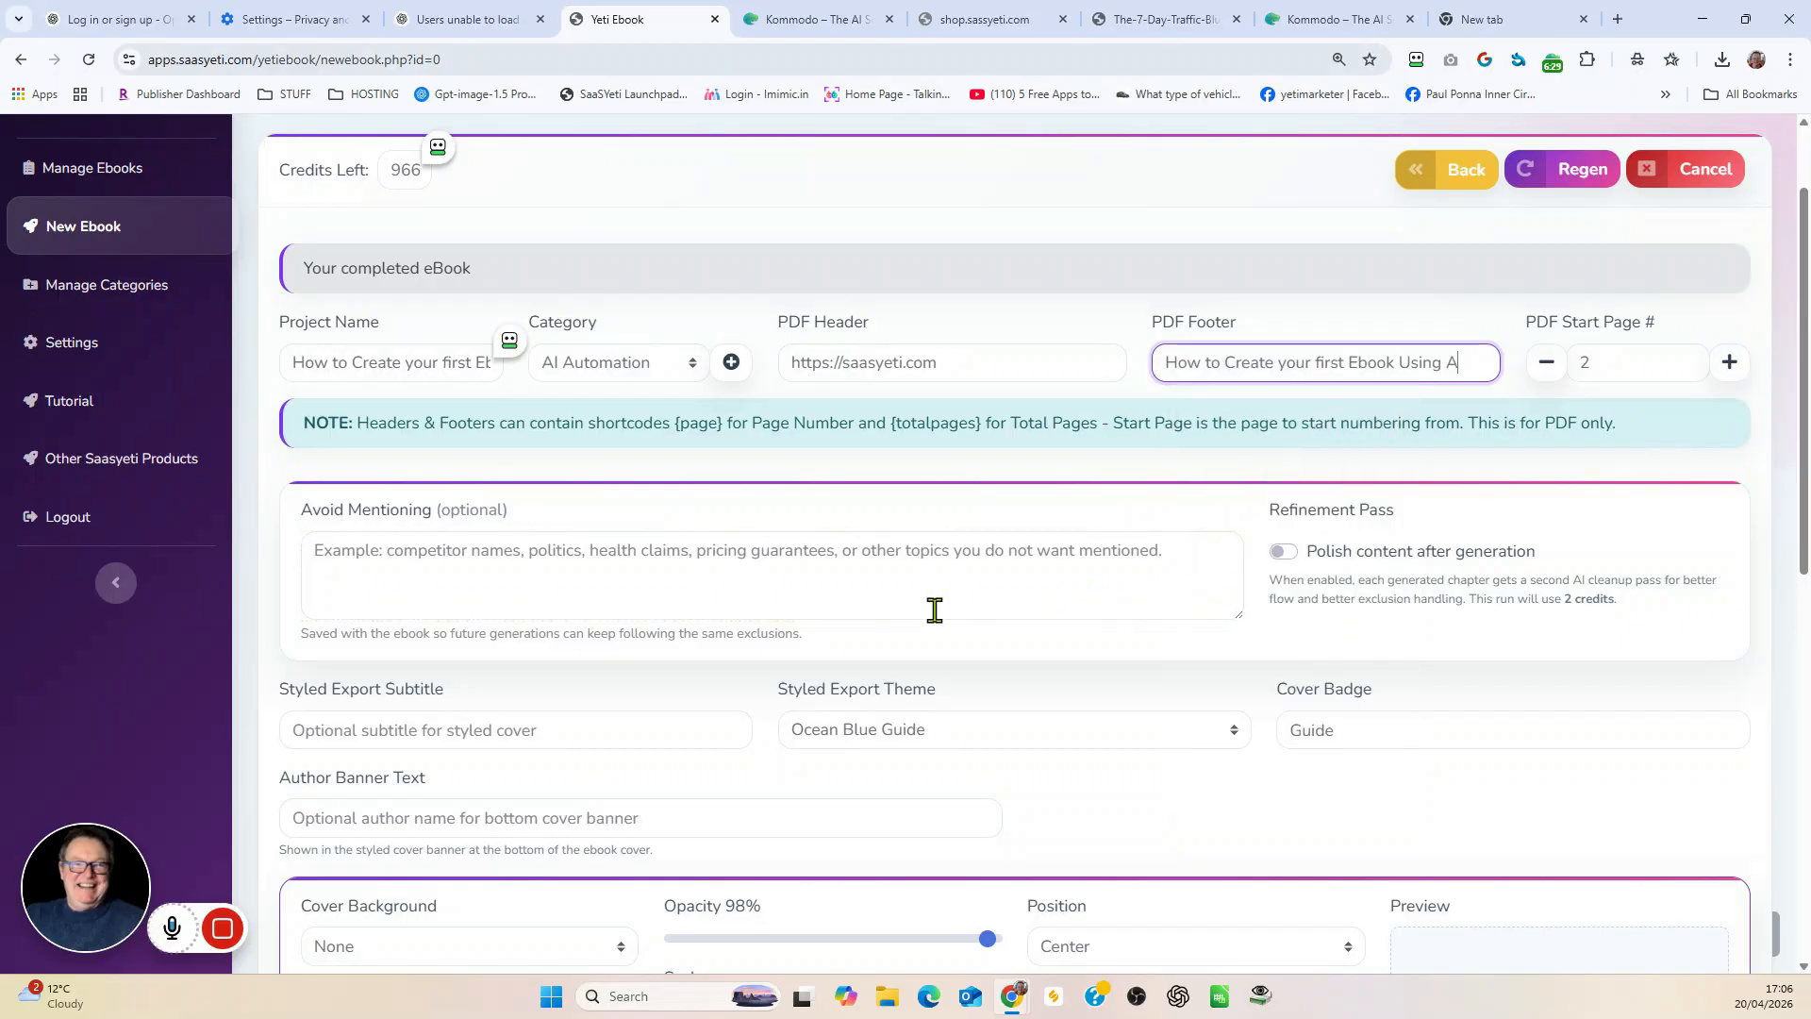
{"action": "scroll", "coordinate": [918, 606], "scroll_direction": "down", "scroll_amount": 1}
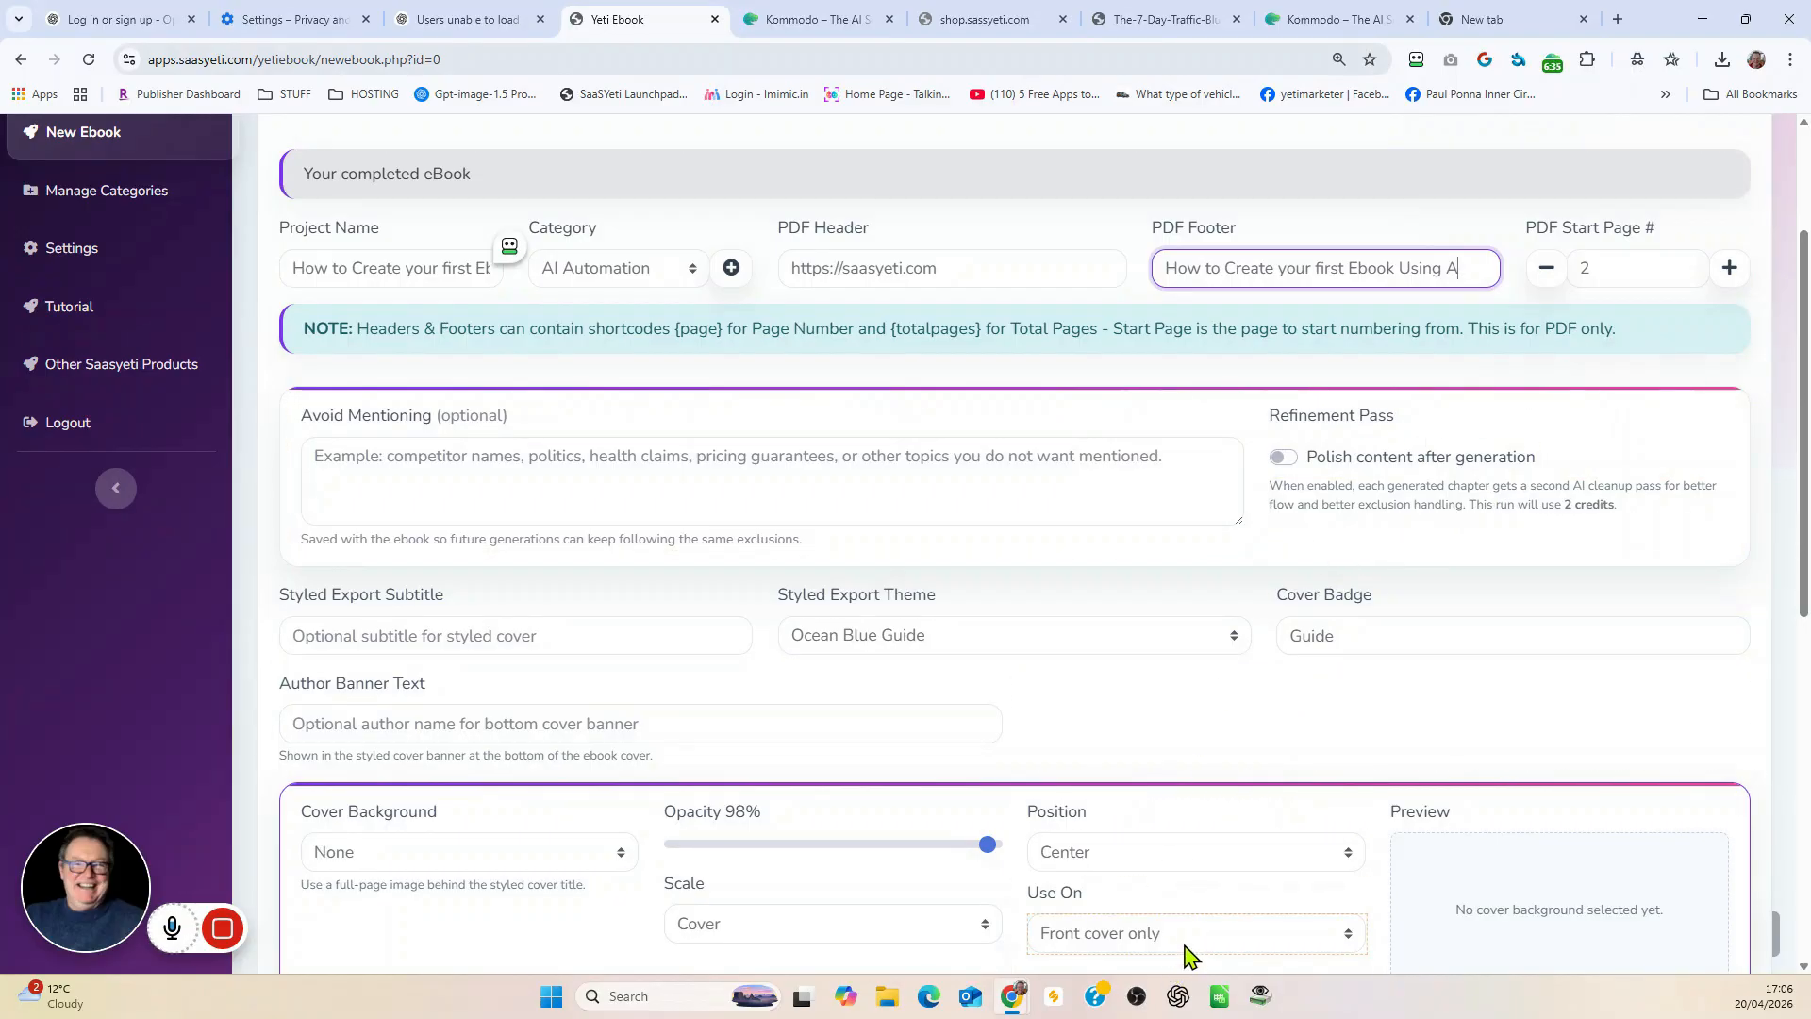
{"action": "scroll", "coordinate": [1192, 967], "scroll_direction": "down", "scroll_amount": 2}
{"action": "scroll", "coordinate": [1396, 736], "scroll_direction": "up", "scroll_amount": 1}
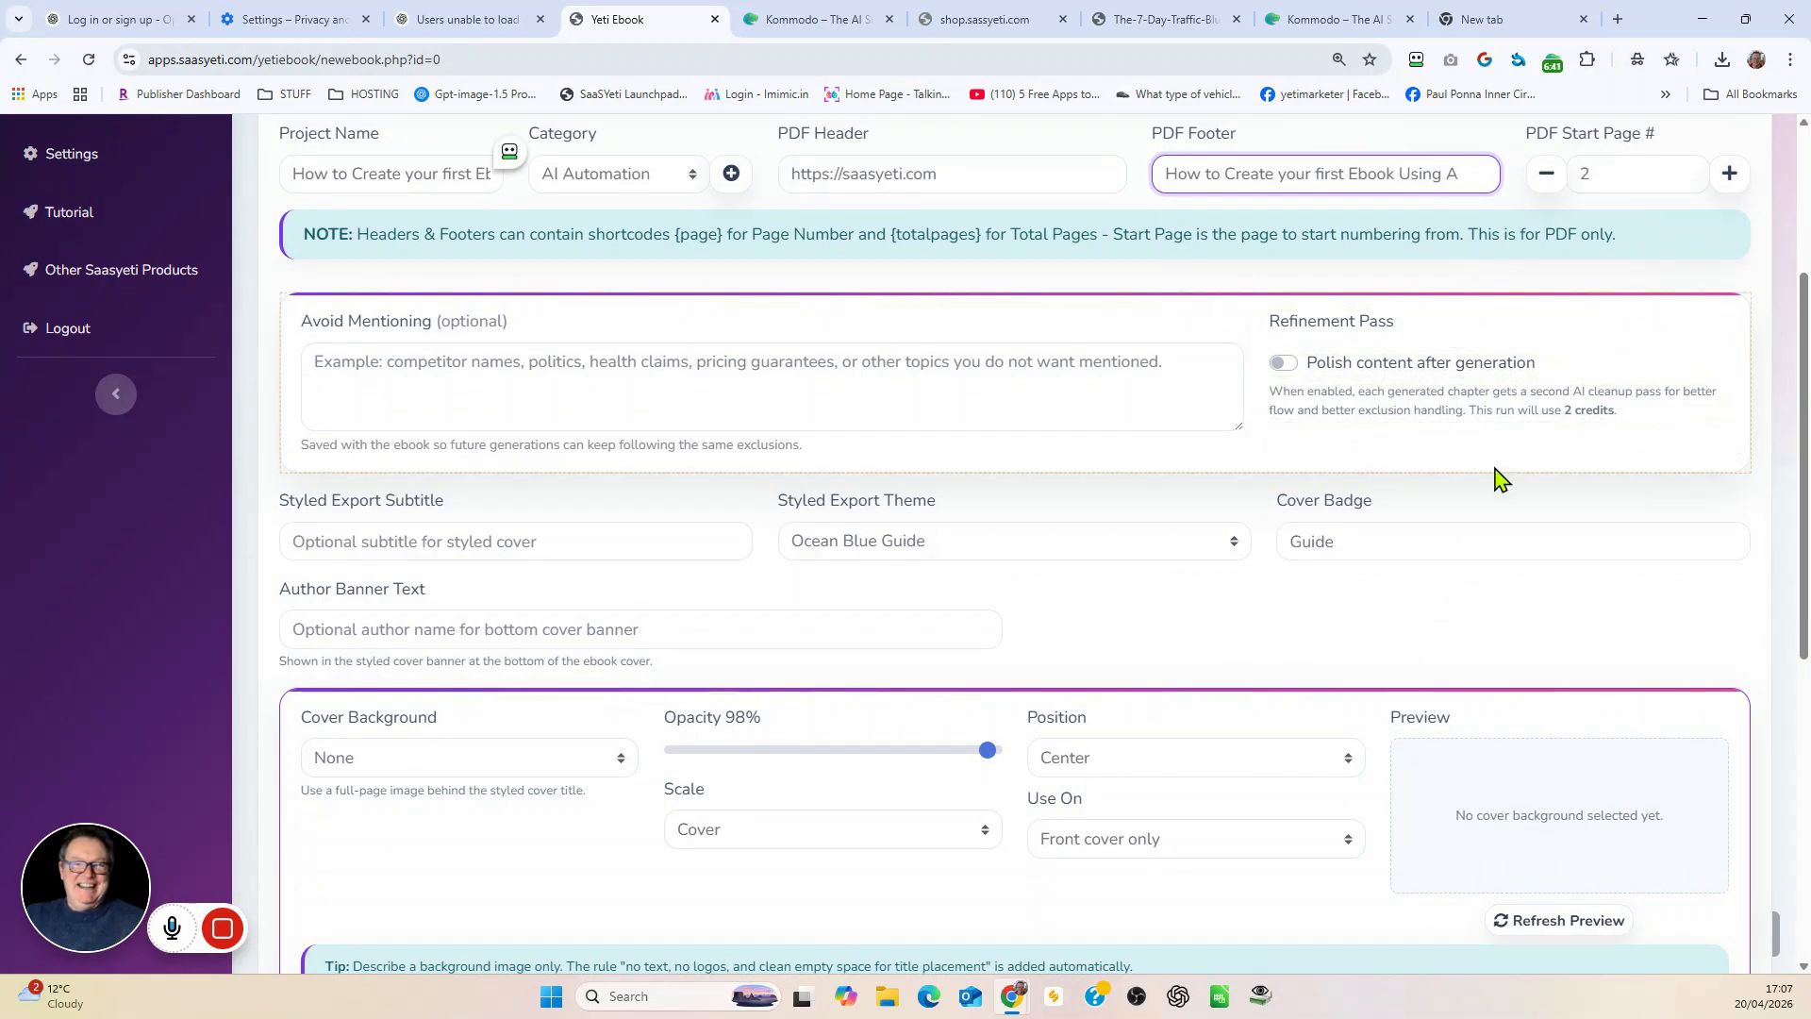
Step: Set the styled export subtitle to "Use AI to Your Advantage"
{"action": "scroll", "coordinate": [1496, 472], "scroll_direction": "up", "scroll_amount": 3}
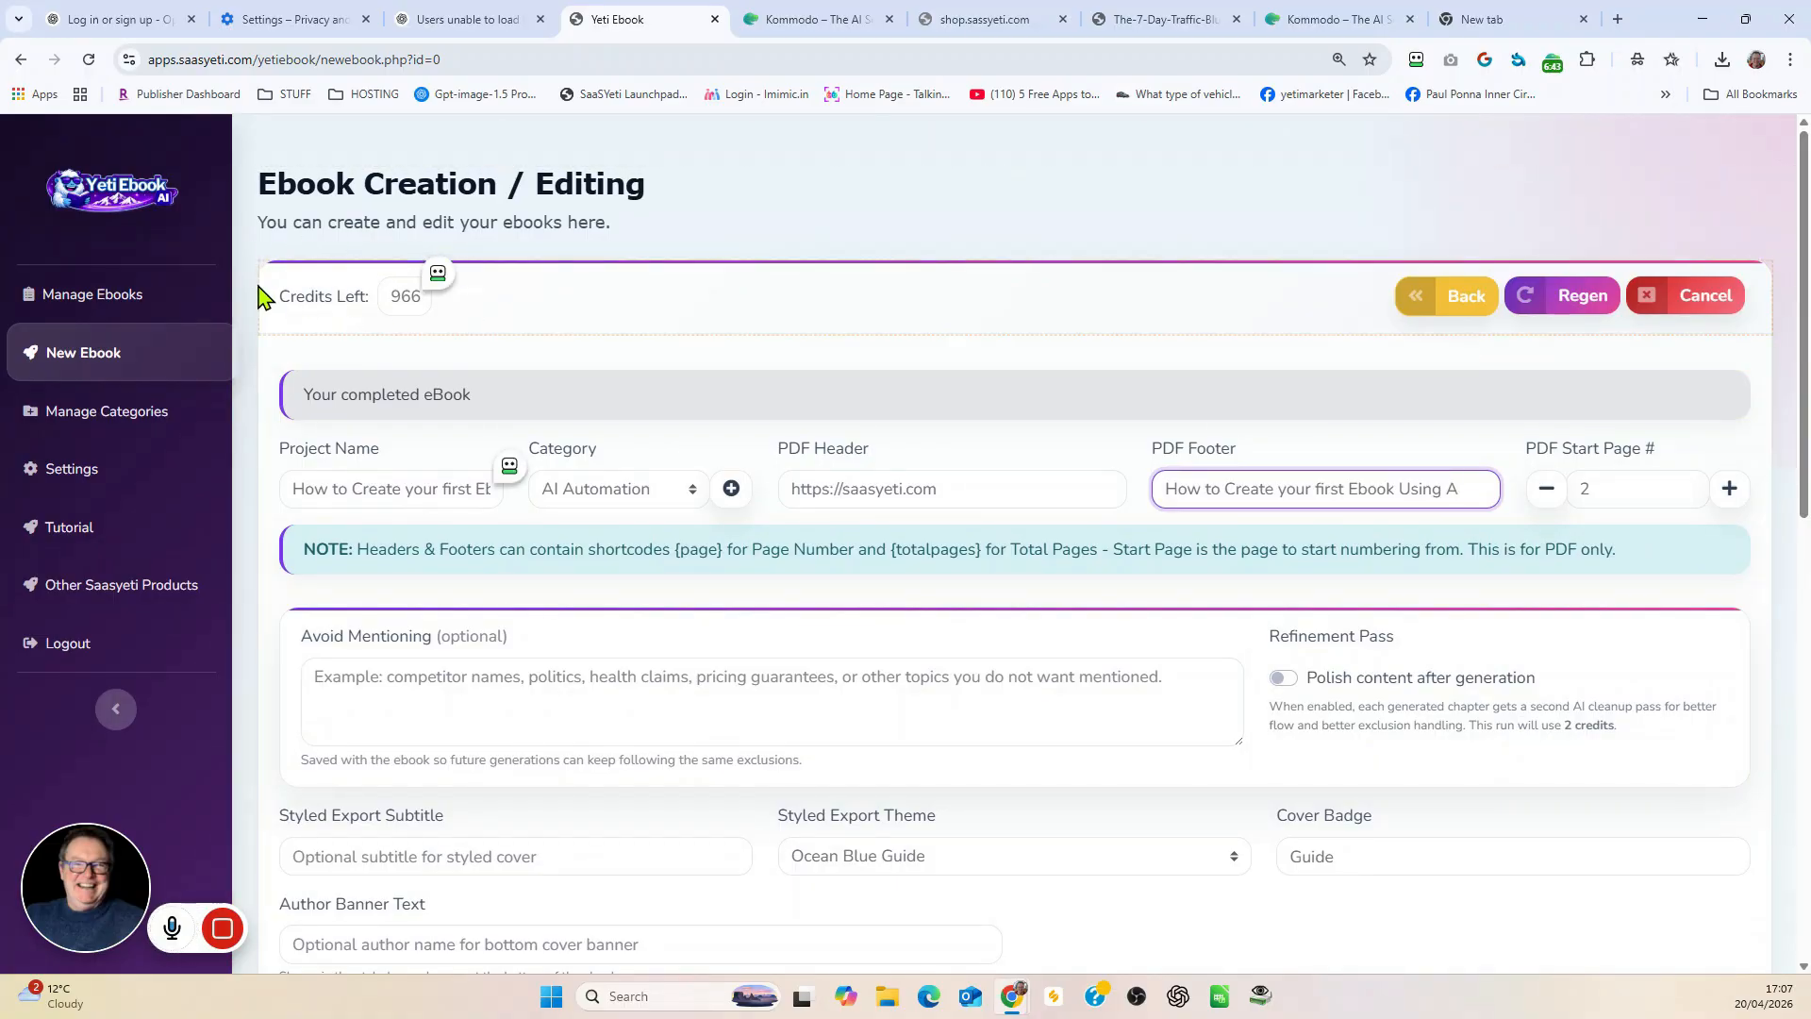
{"action": "scroll", "coordinate": [890, 461], "scroll_direction": "down", "scroll_amount": 4}
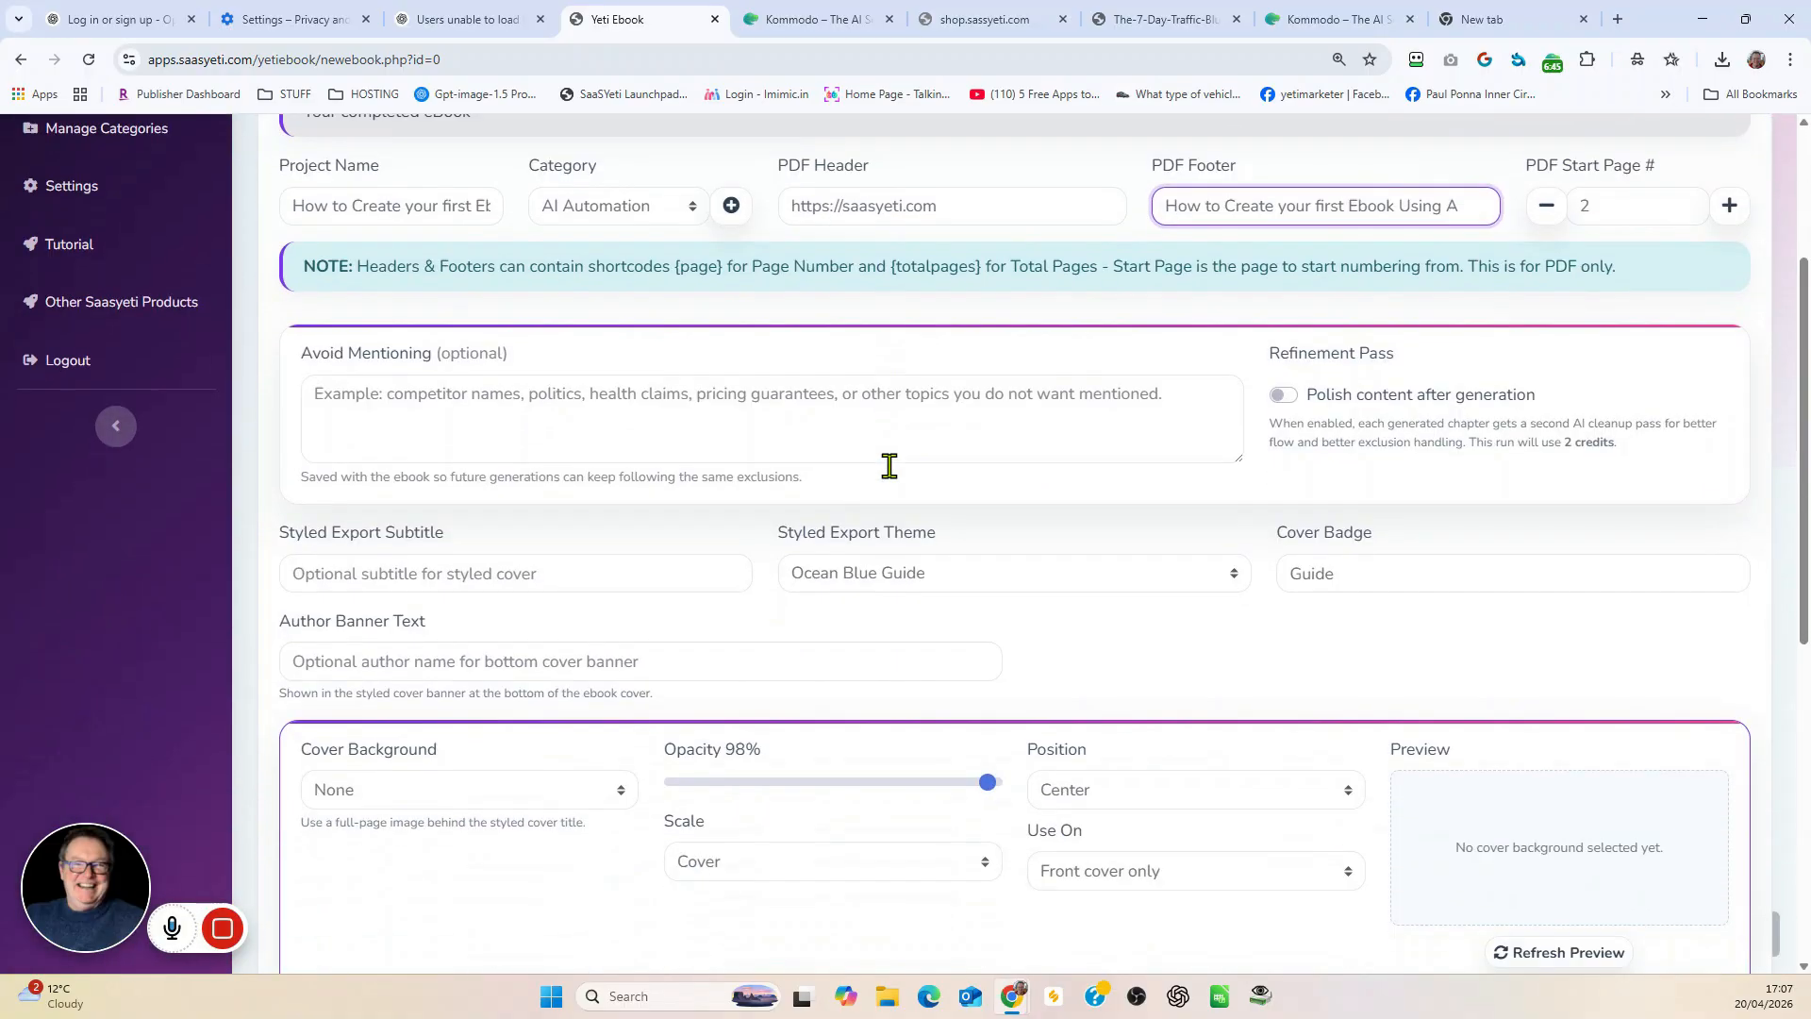
{"action": "scroll", "coordinate": [893, 469], "scroll_direction": "up", "scroll_amount": 2}
{"action": "scroll", "coordinate": [858, 474], "scroll_direction": "up", "scroll_amount": 2}
{"action": "scroll", "coordinate": [781, 382], "scroll_direction": "down", "scroll_amount": 4}
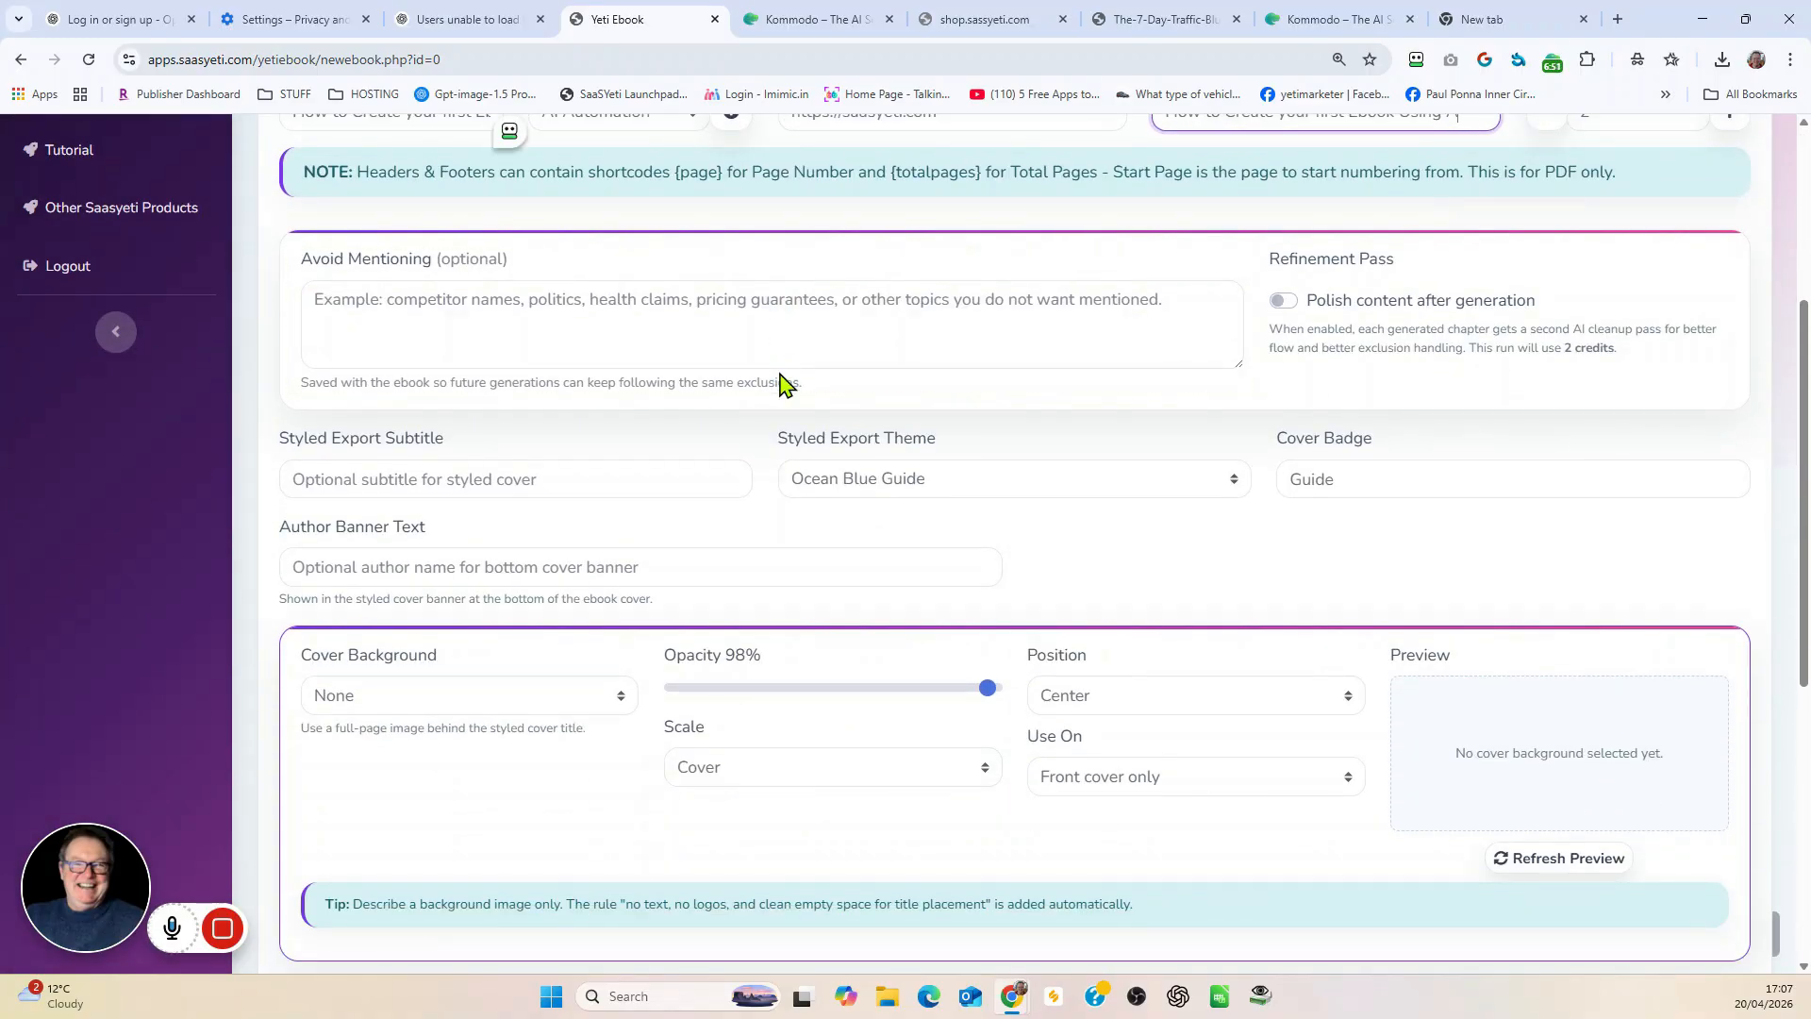
{"action": "scroll", "coordinate": [781, 382], "scroll_direction": "down", "scroll_amount": 2}
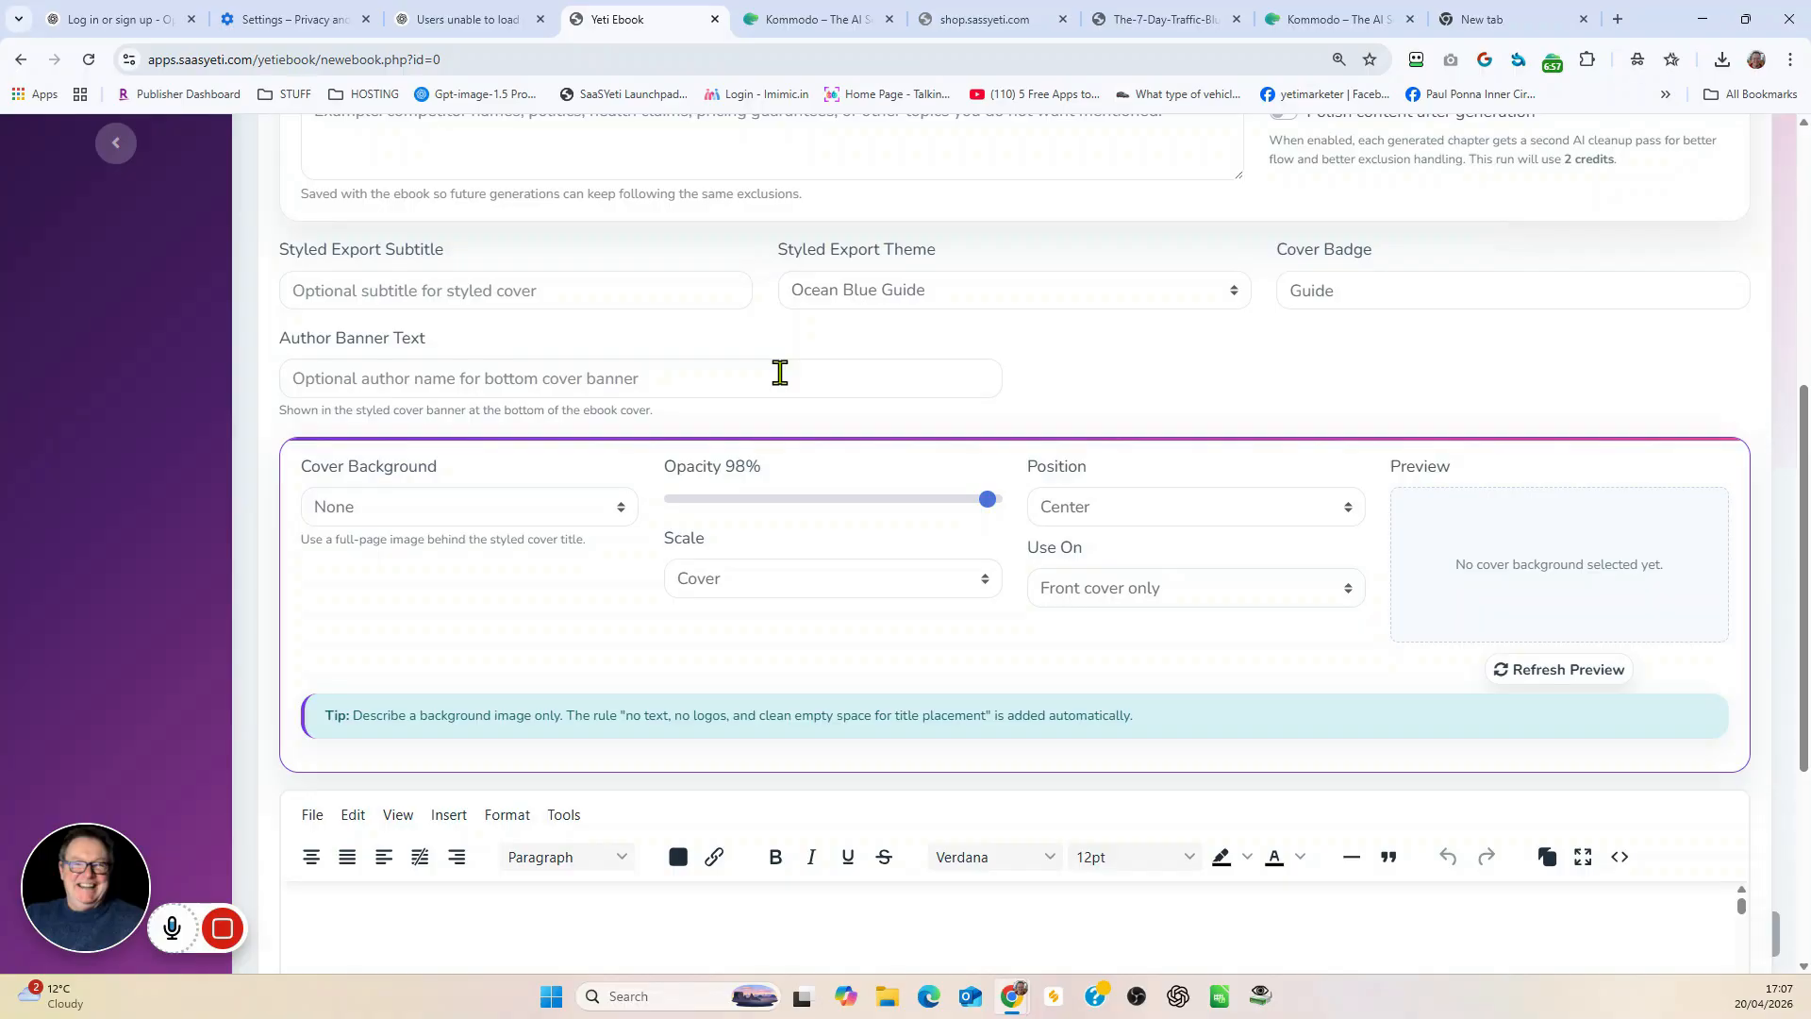
{"action": "left_click", "coordinate": [350, 292]}
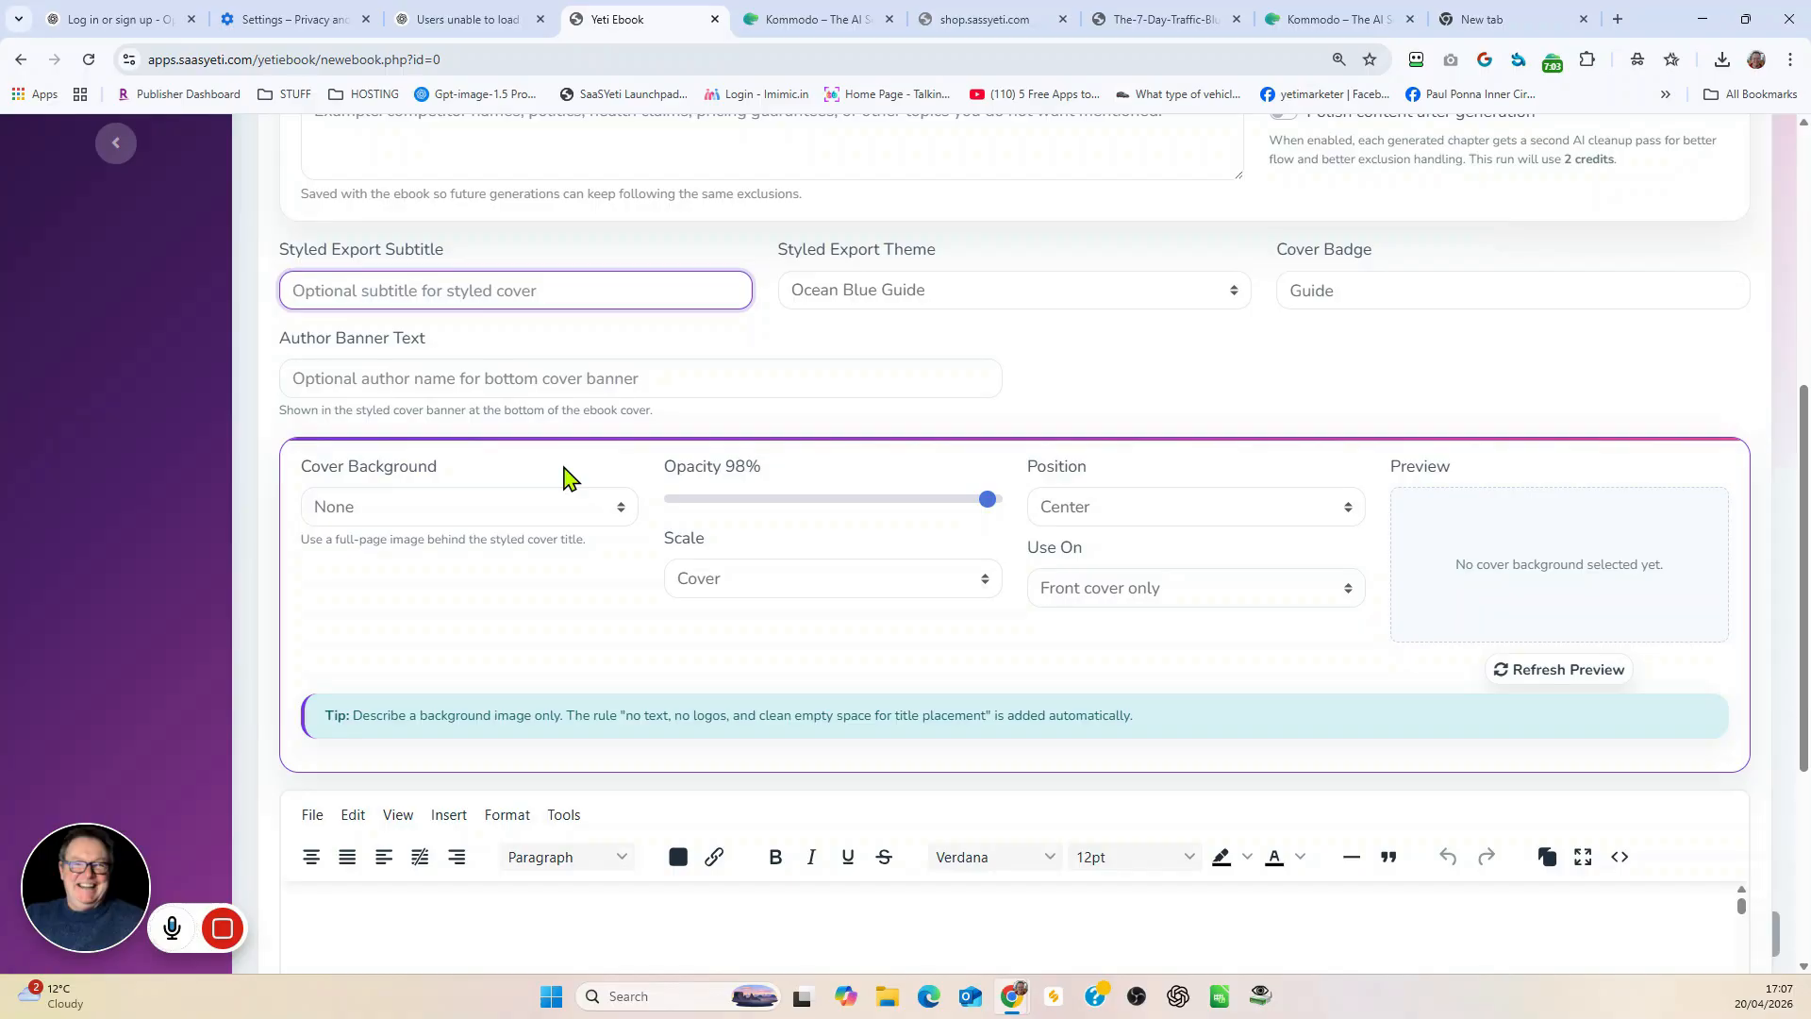
{"action": "type", "text": "Use AI to Your Advantage"}
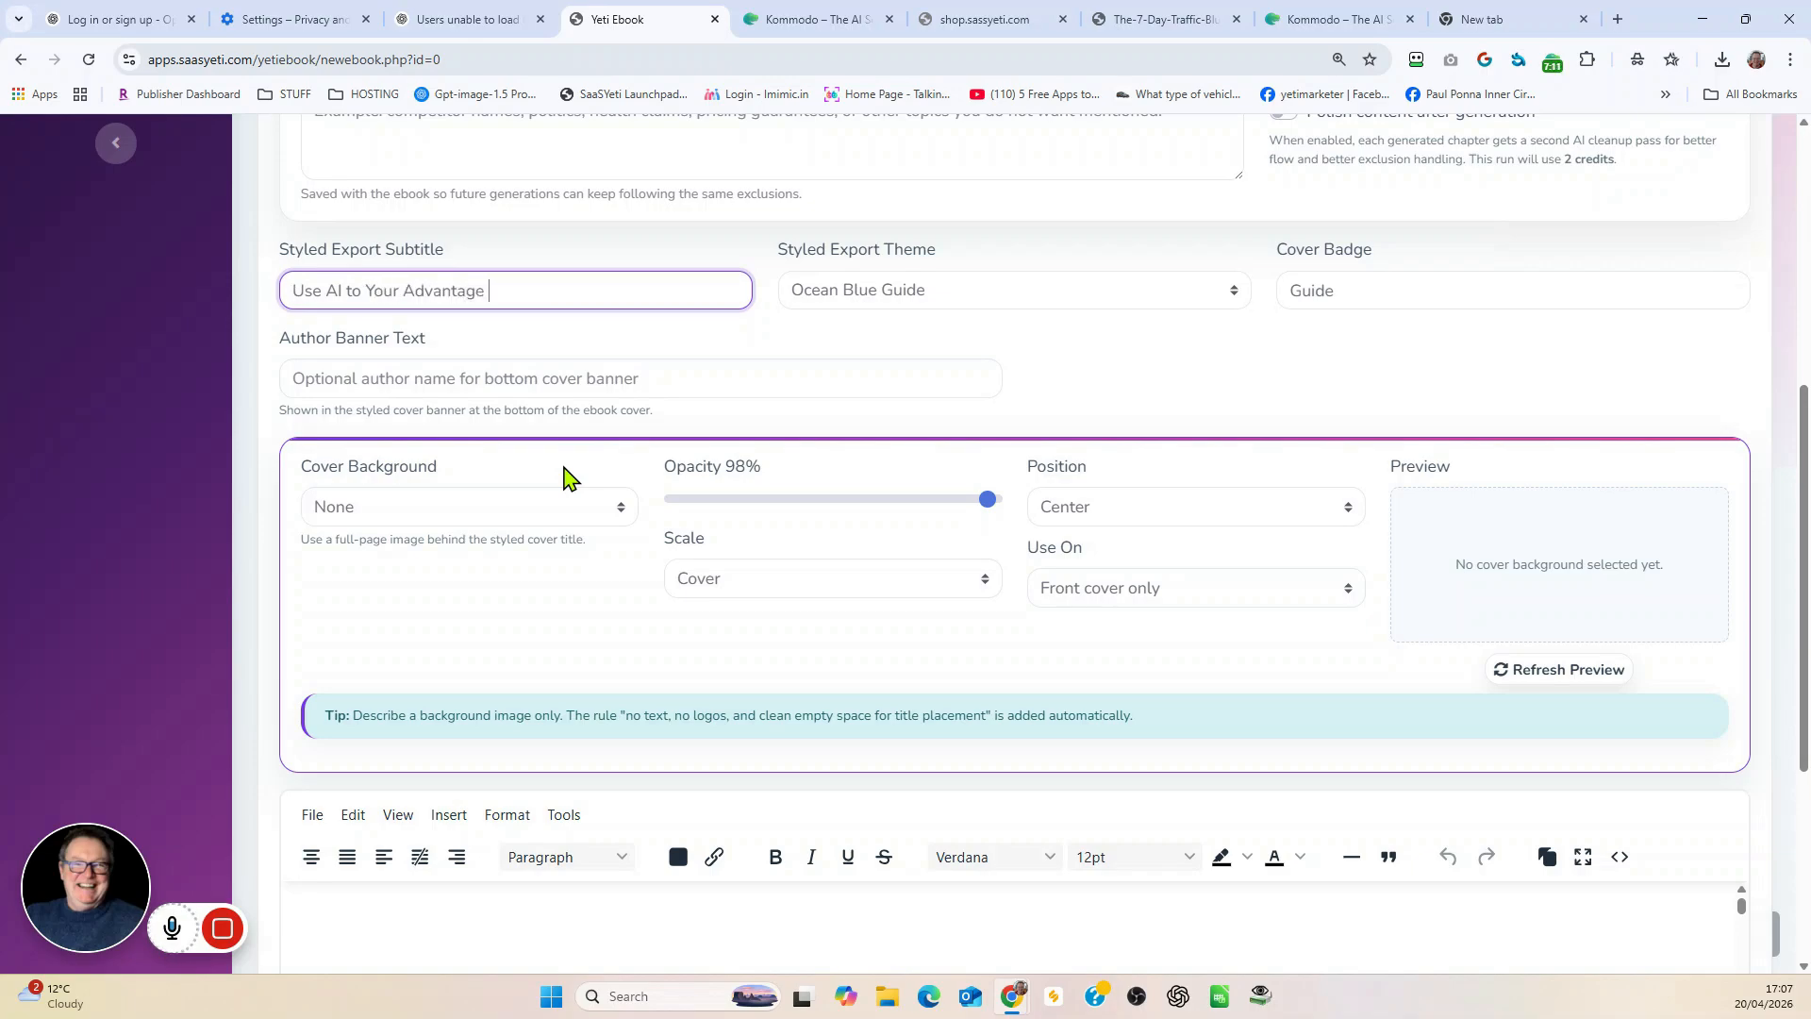
Step: Choose the Neon Slate Modern styled export theme and keep "Guide" as the cover badge
{"action": "left_click", "coordinate": [986, 296]}
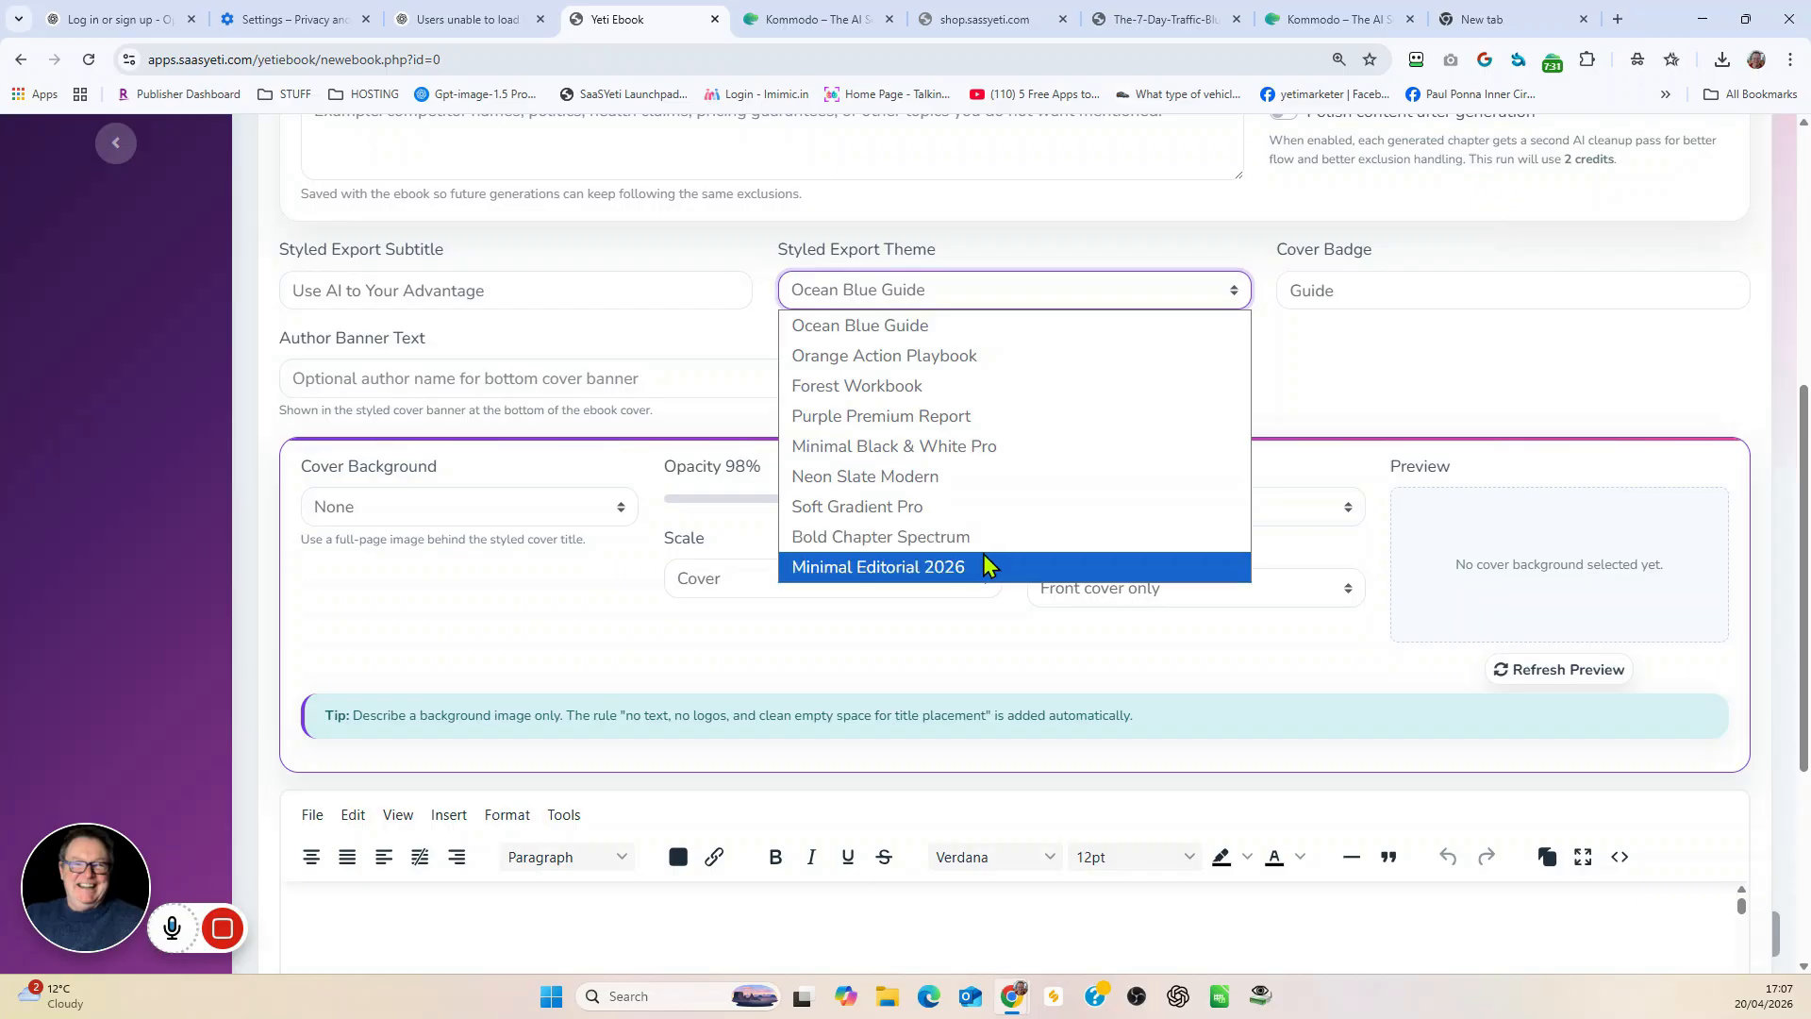
{"action": "left_click", "coordinate": [898, 483]}
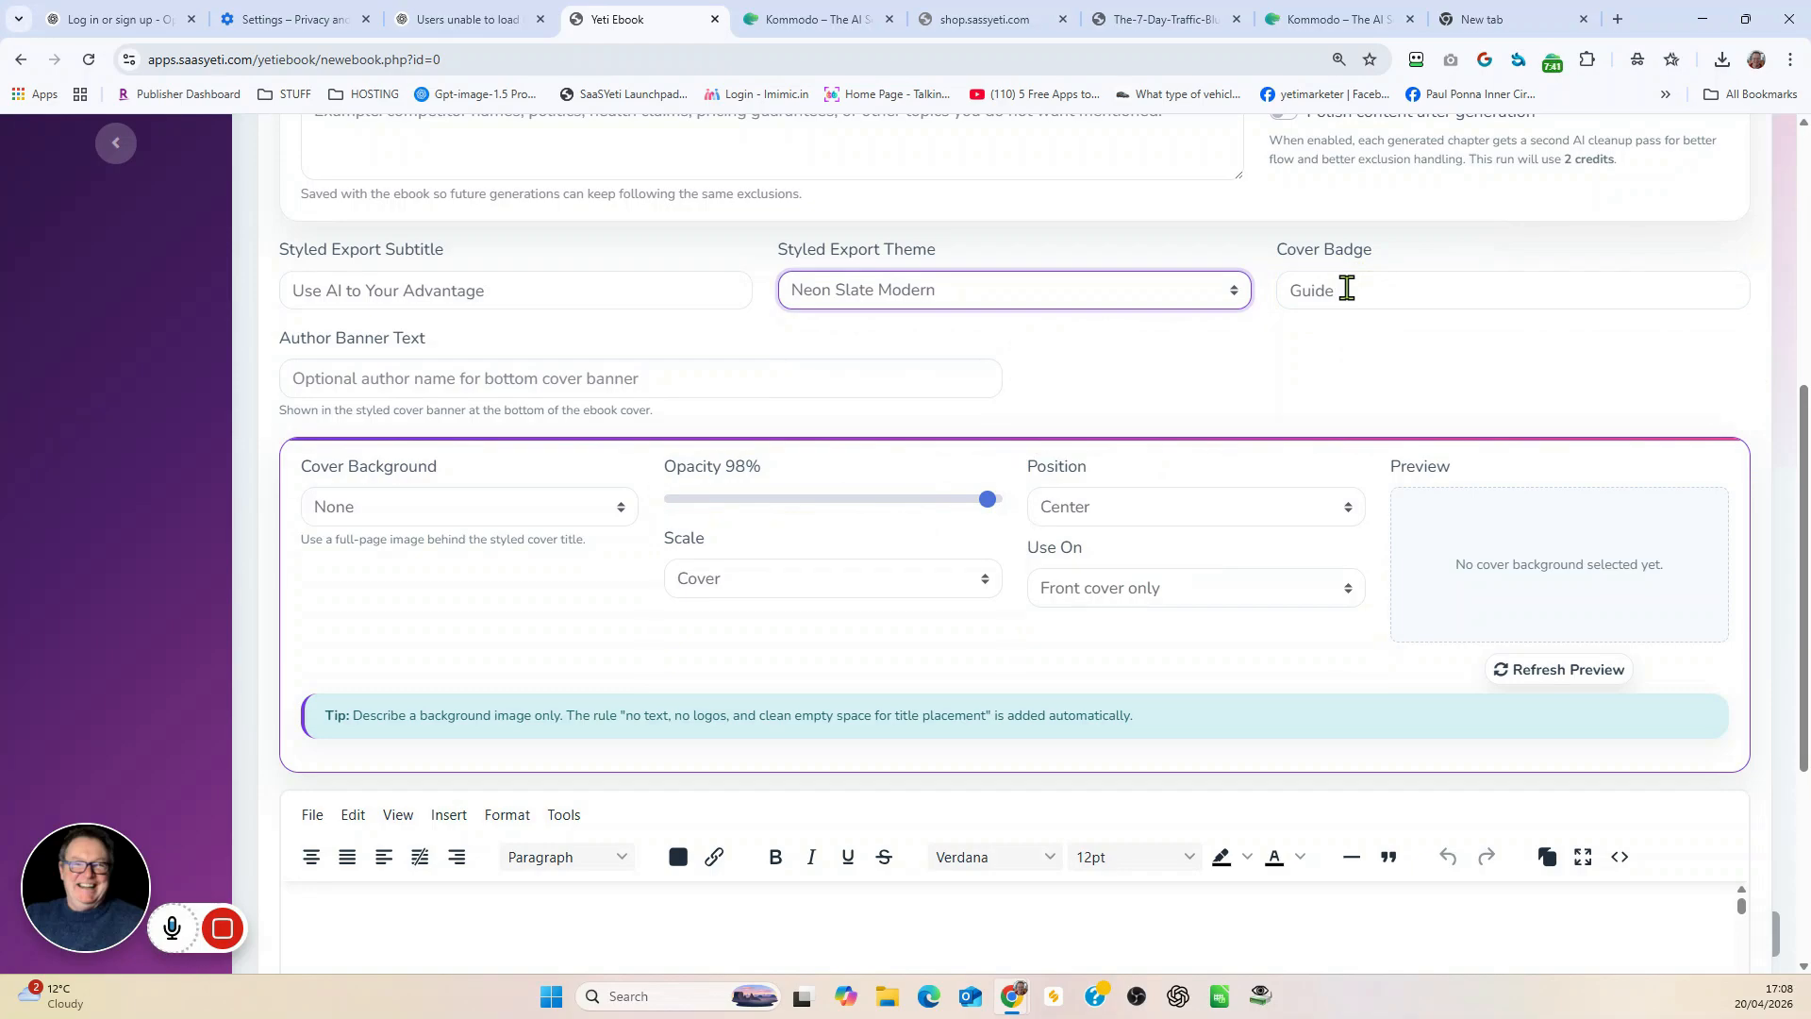
{"action": "left_click_drag", "start_coordinate": [1347, 290], "coordinate": [1286, 288]}
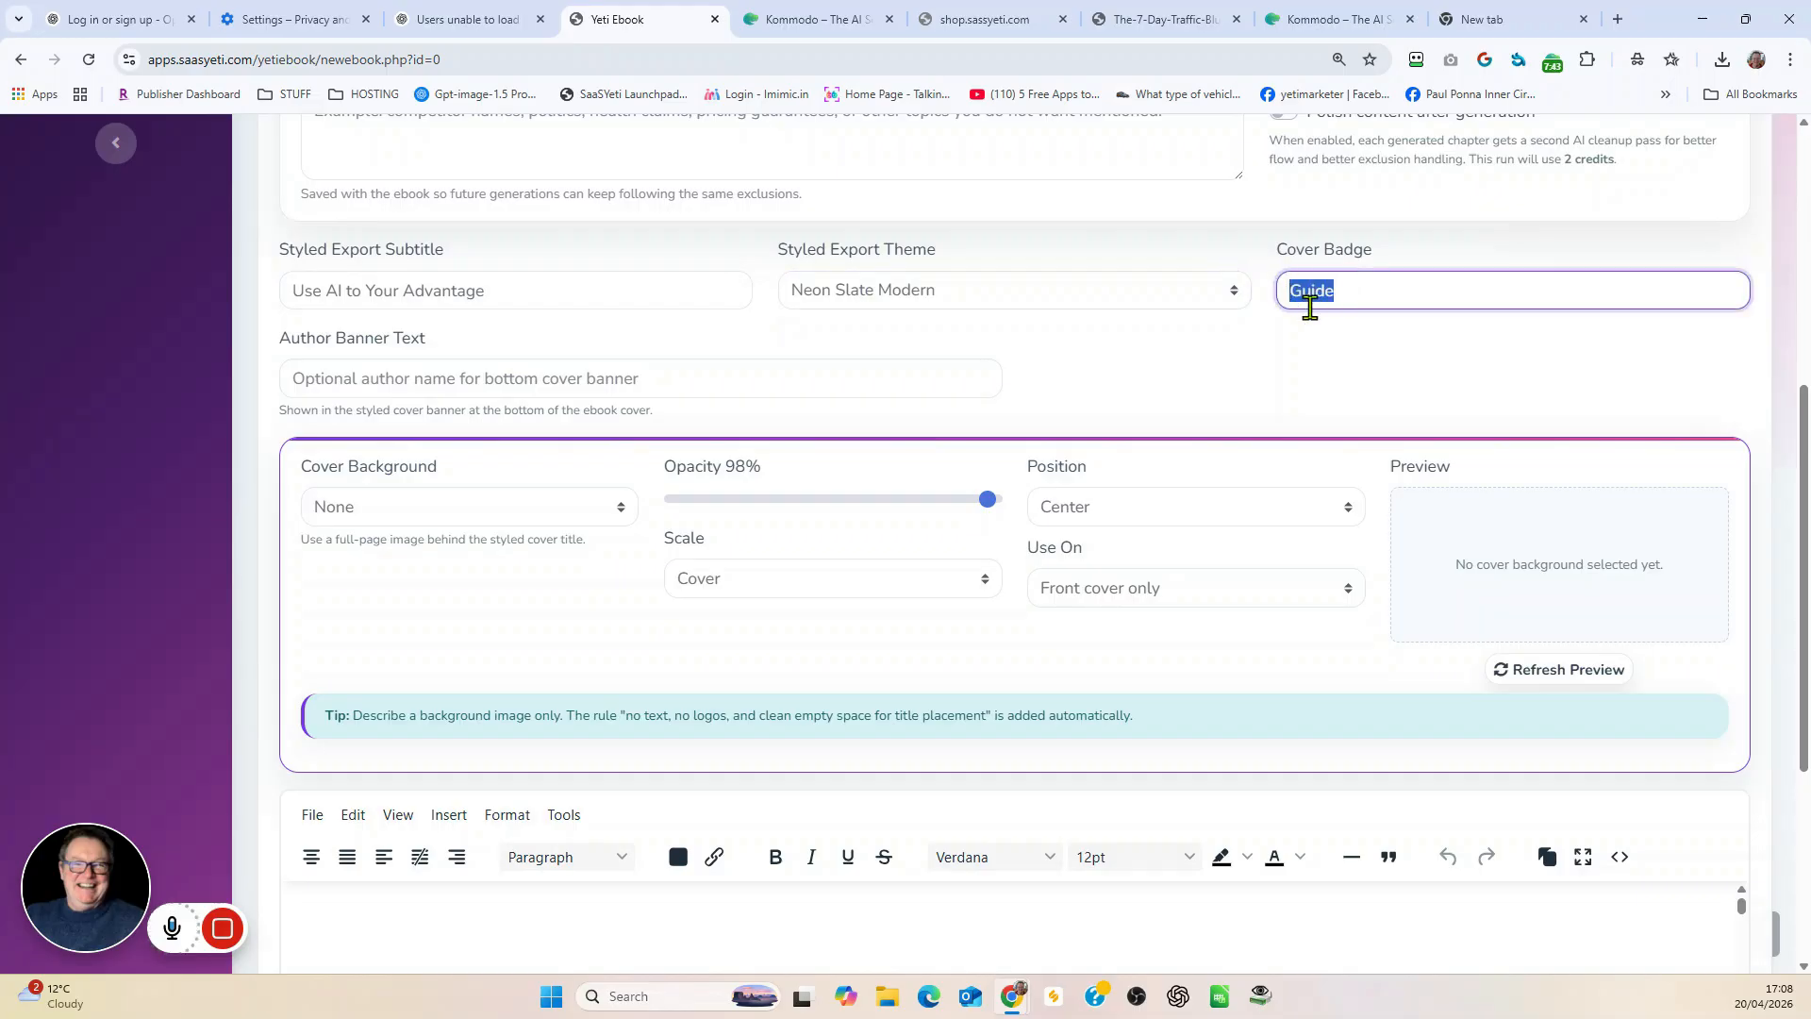
{"action": "left_click", "coordinate": [1372, 295]}
Step: Set the cover background to let AI generate an image from the book contents, keeping the opacity at 98%
{"action": "left_click", "coordinate": [611, 516]}
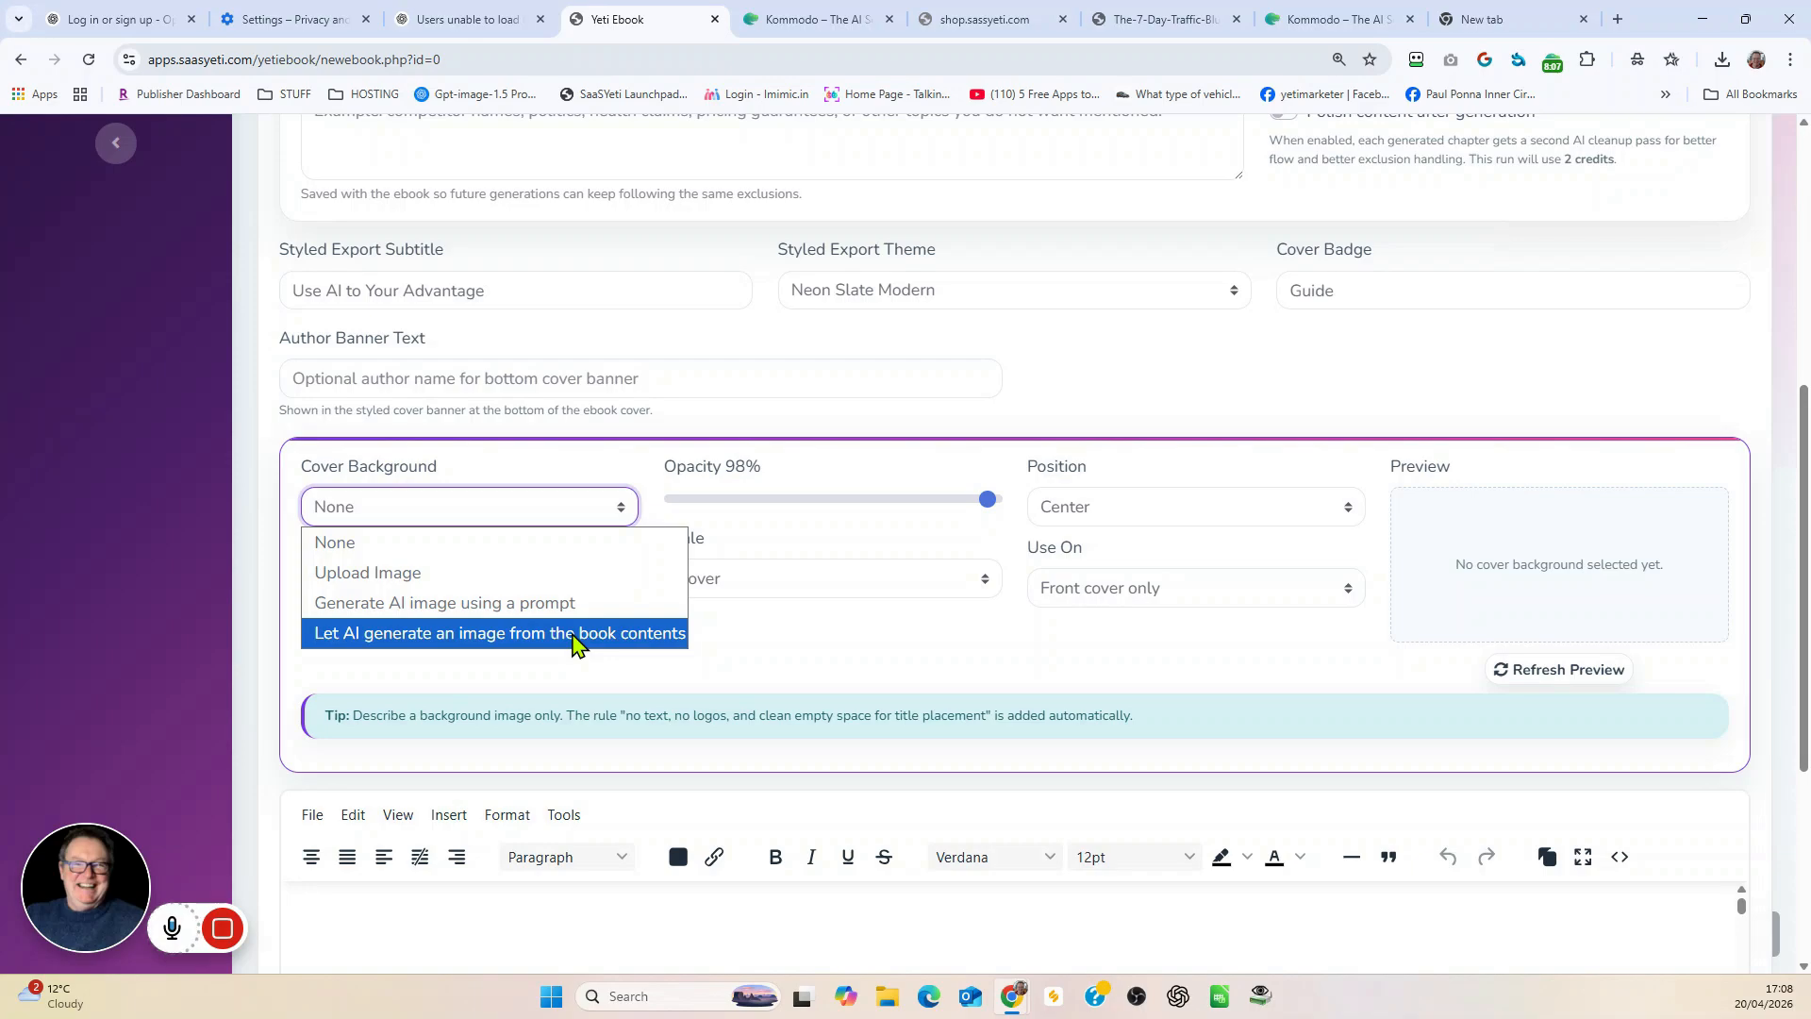
{"action": "left_click", "coordinate": [578, 645]}
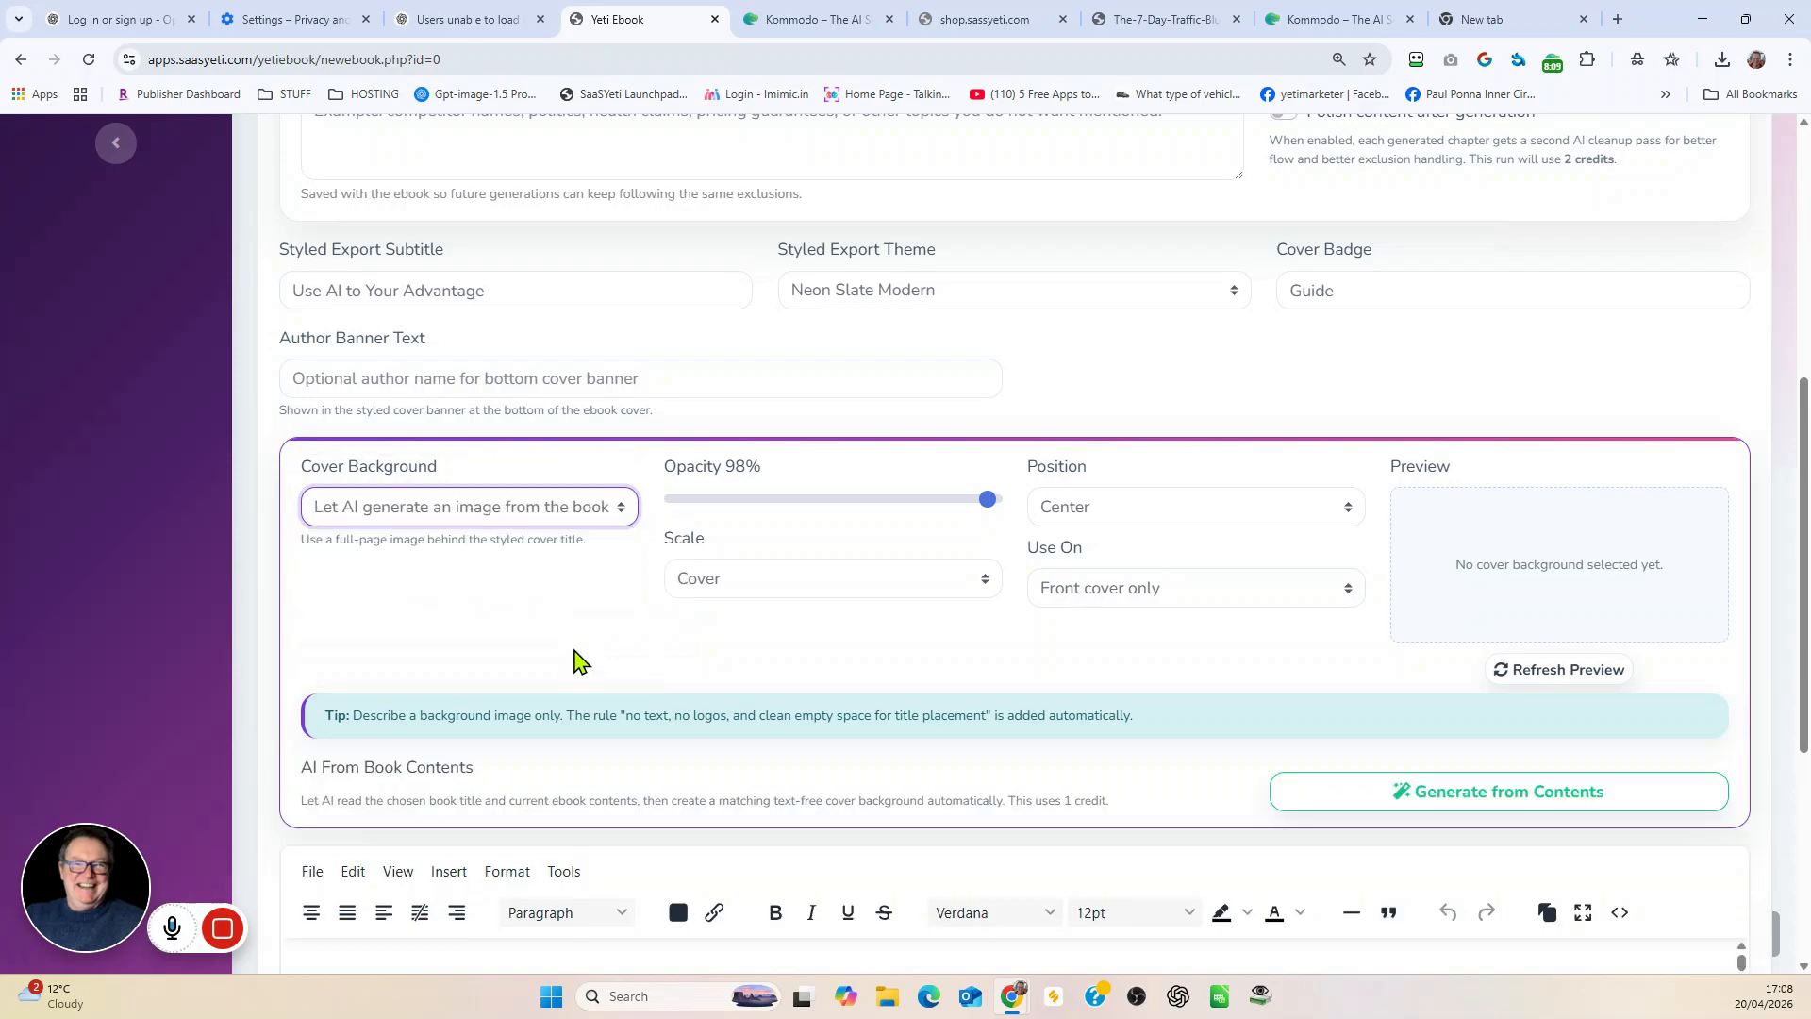
{"action": "left_click", "coordinate": [985, 496]}
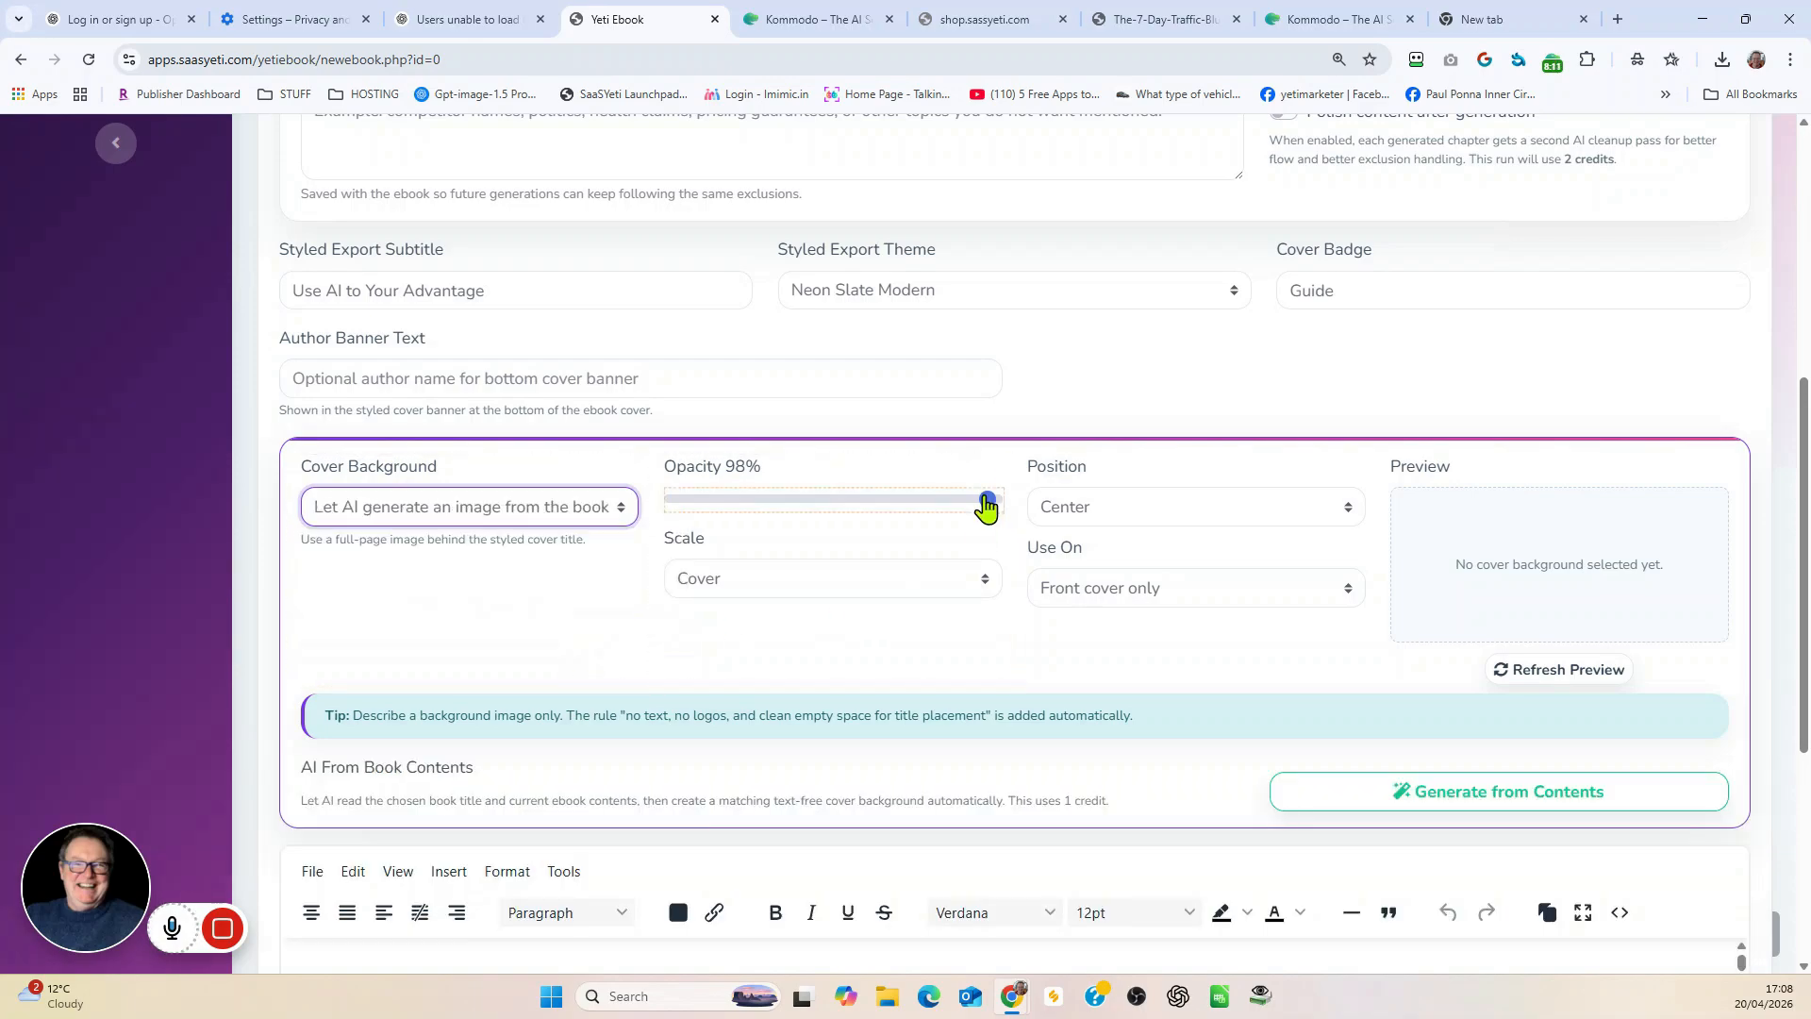
{"action": "mouse_move", "coordinate": [985, 500]}
{"action": "left_mouse_down"}
{"action": "mouse_move", "coordinate": [695, 504]}
{"action": "mouse_move", "coordinate": [997, 516]}
{"action": "mouse_move", "coordinate": [987, 528]}
{"action": "left_mouse_up"}
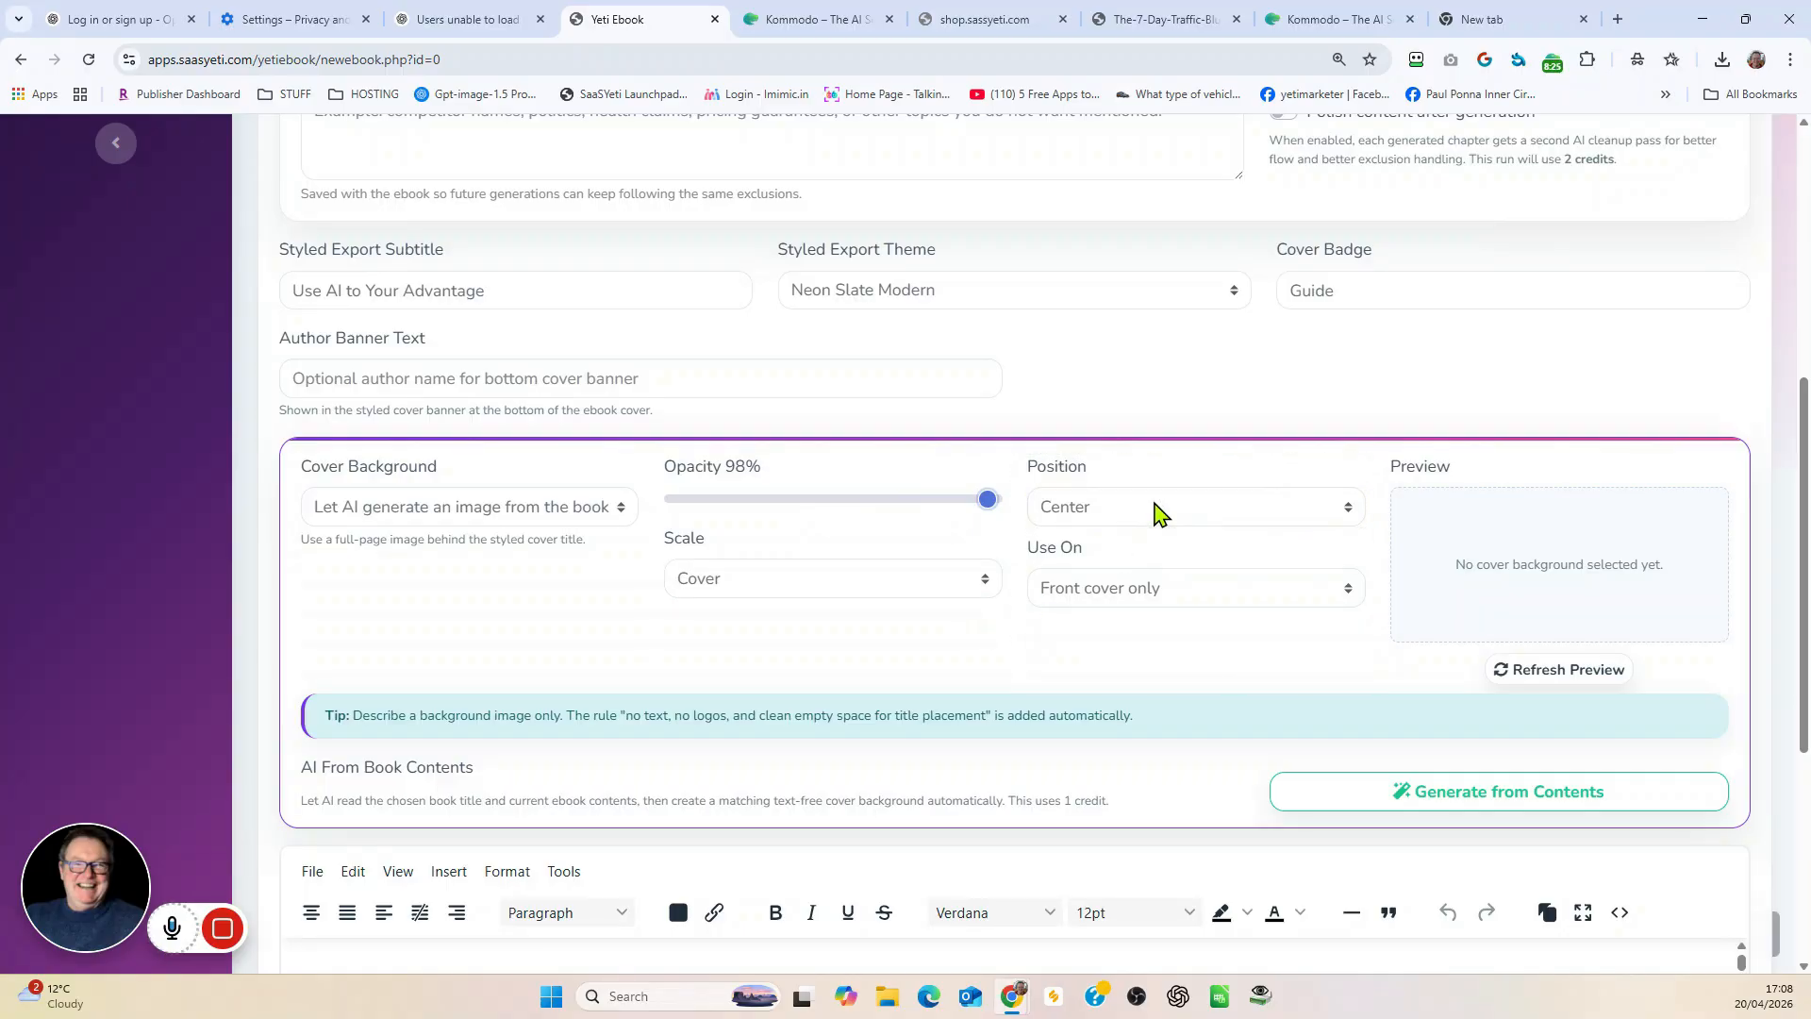
Step: Keep the cover background centred with Cover scaling and use it on the front cover and chapter openers
{"action": "left_click", "coordinate": [1159, 514]}
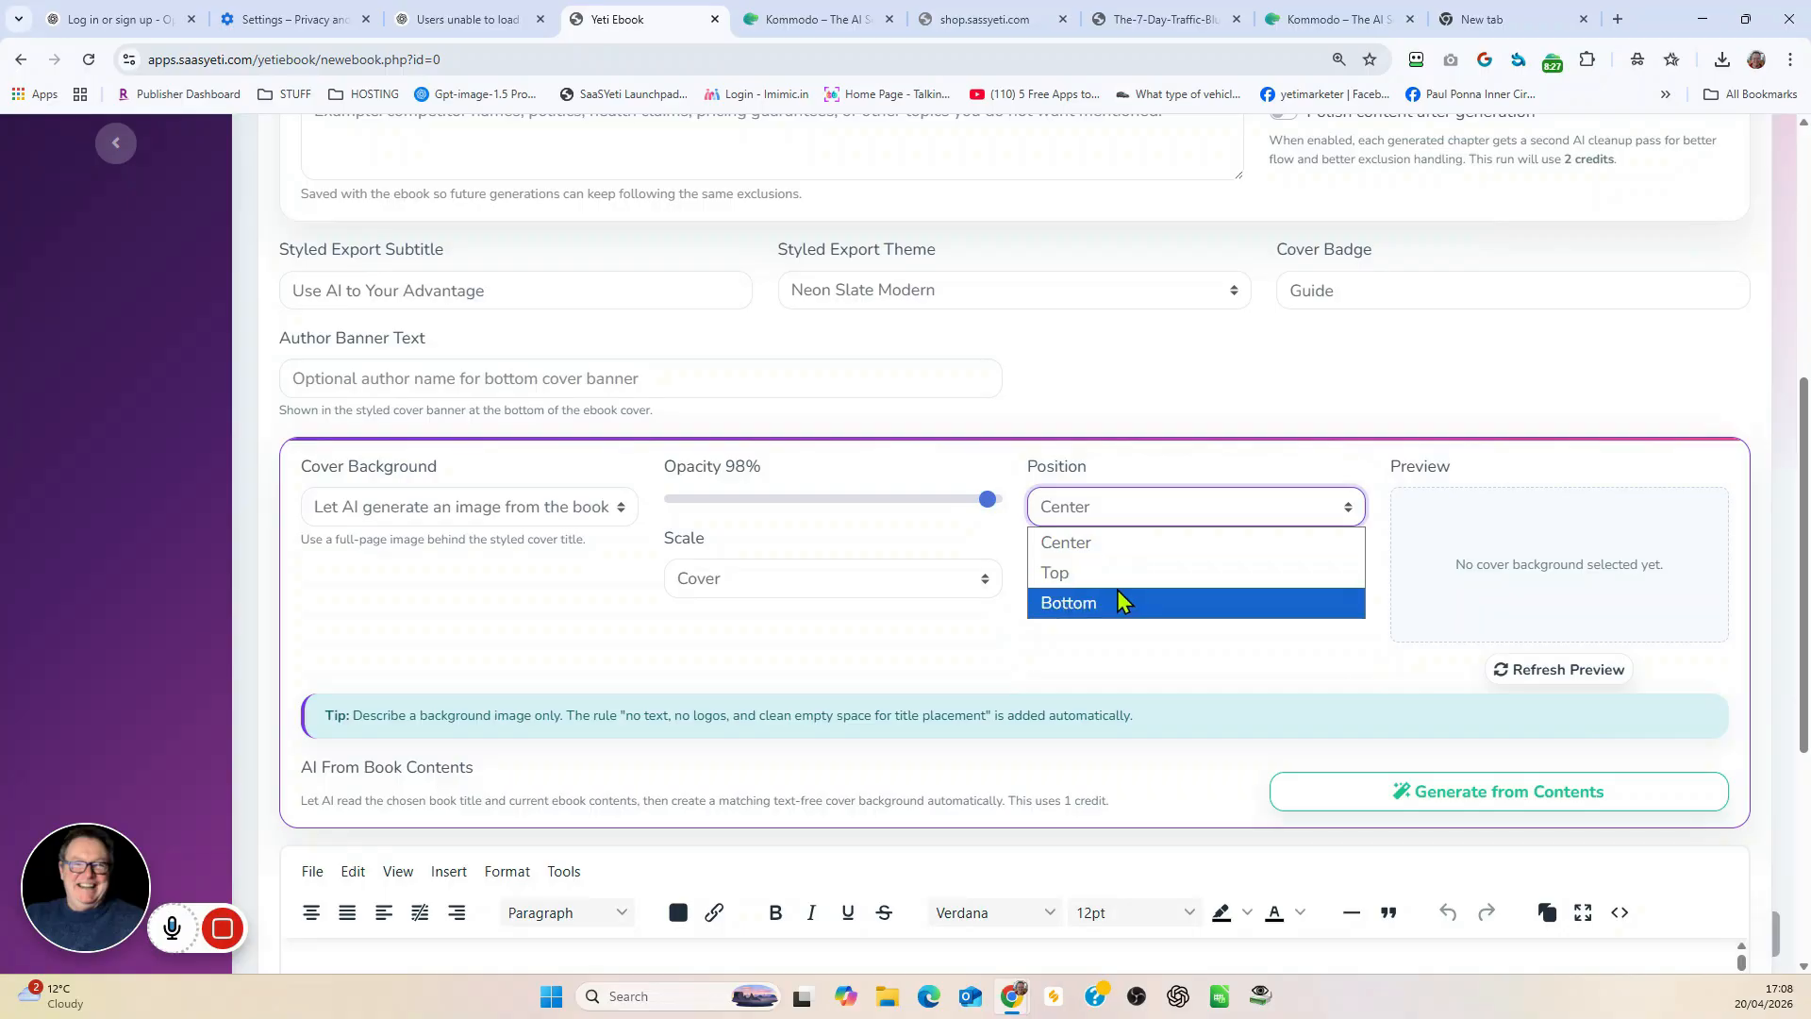
{"action": "left_click", "coordinate": [1120, 545]}
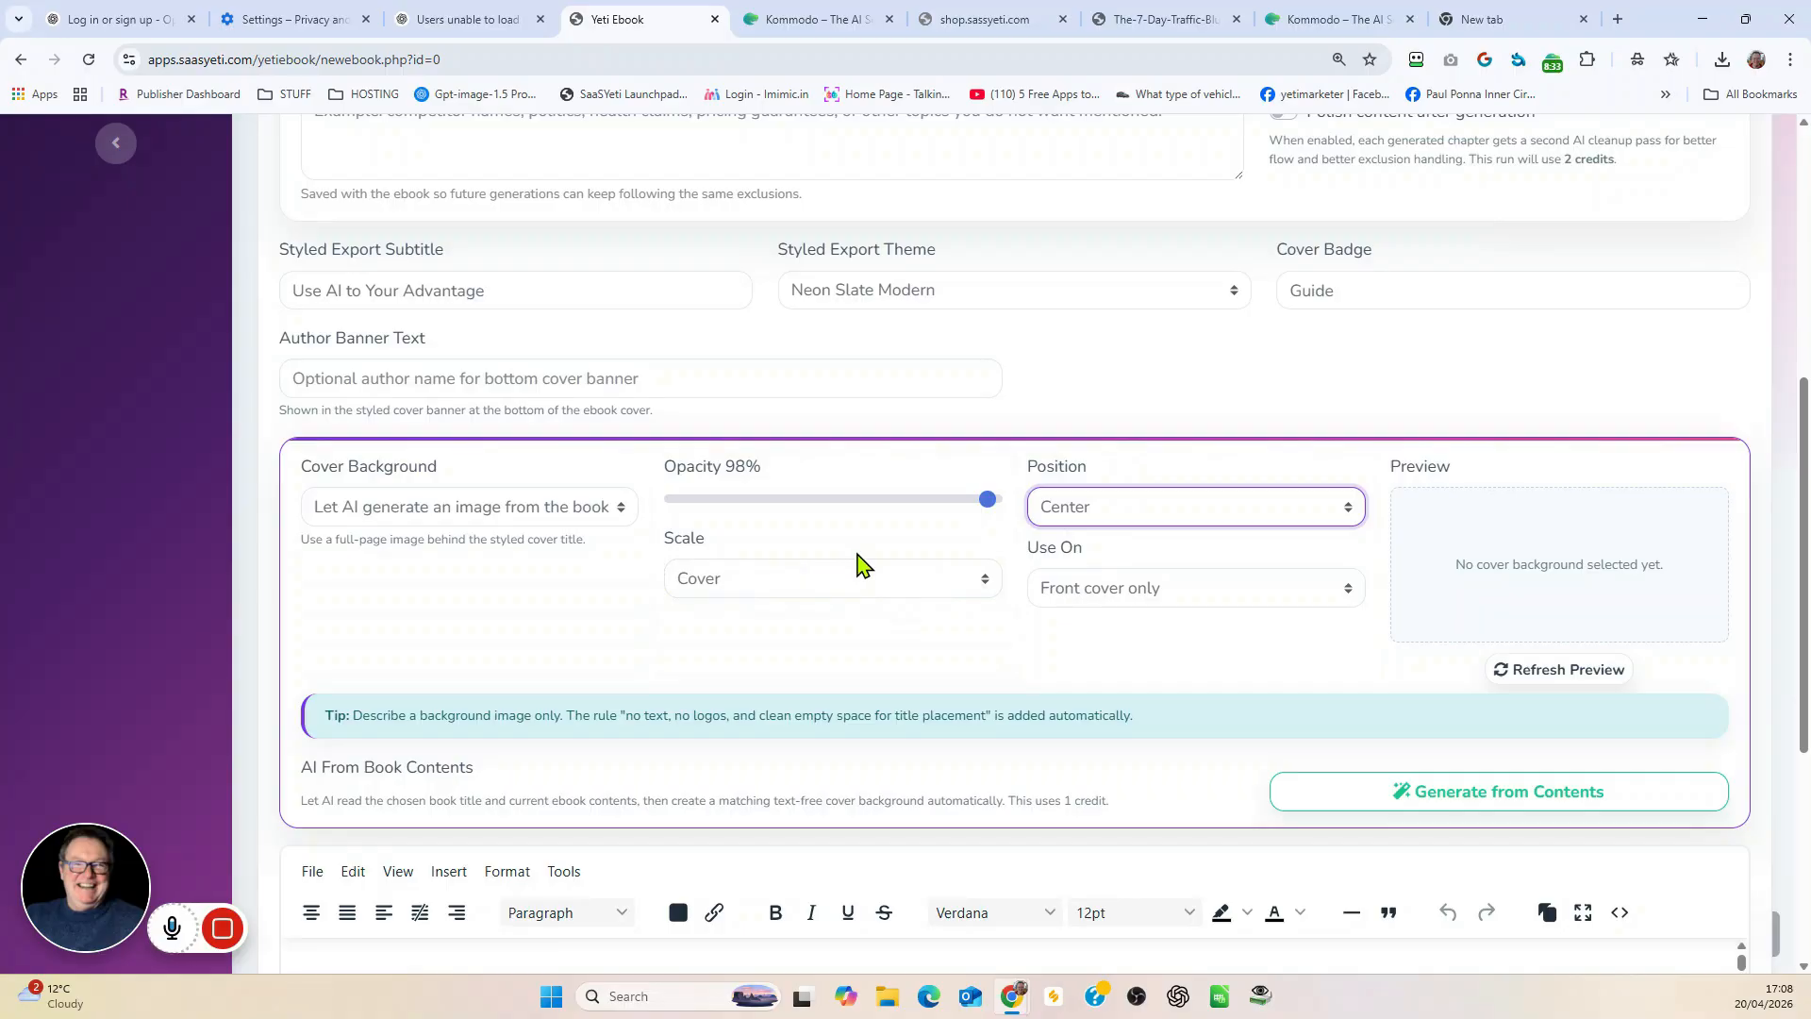
{"action": "left_click", "coordinate": [953, 581]}
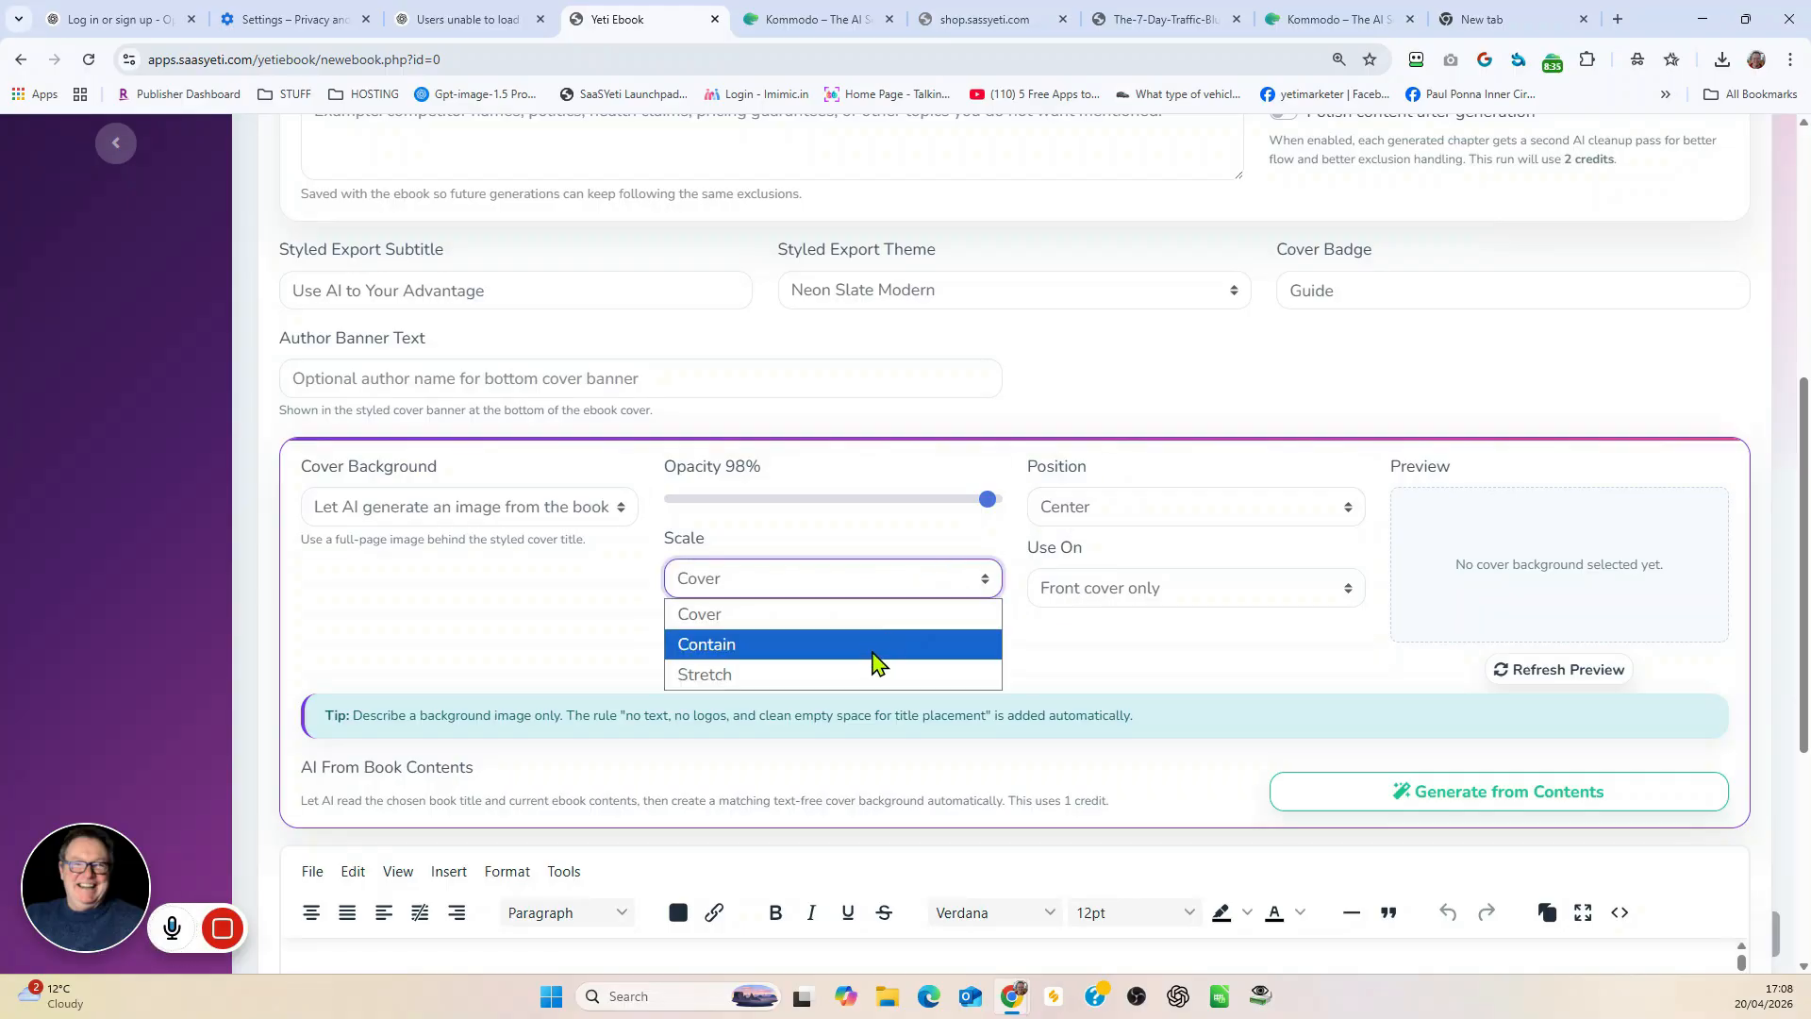
{"action": "left_click", "coordinate": [853, 615]}
{"action": "left_click", "coordinate": [1219, 588]}
{"action": "left_click", "coordinate": [1100, 668]}
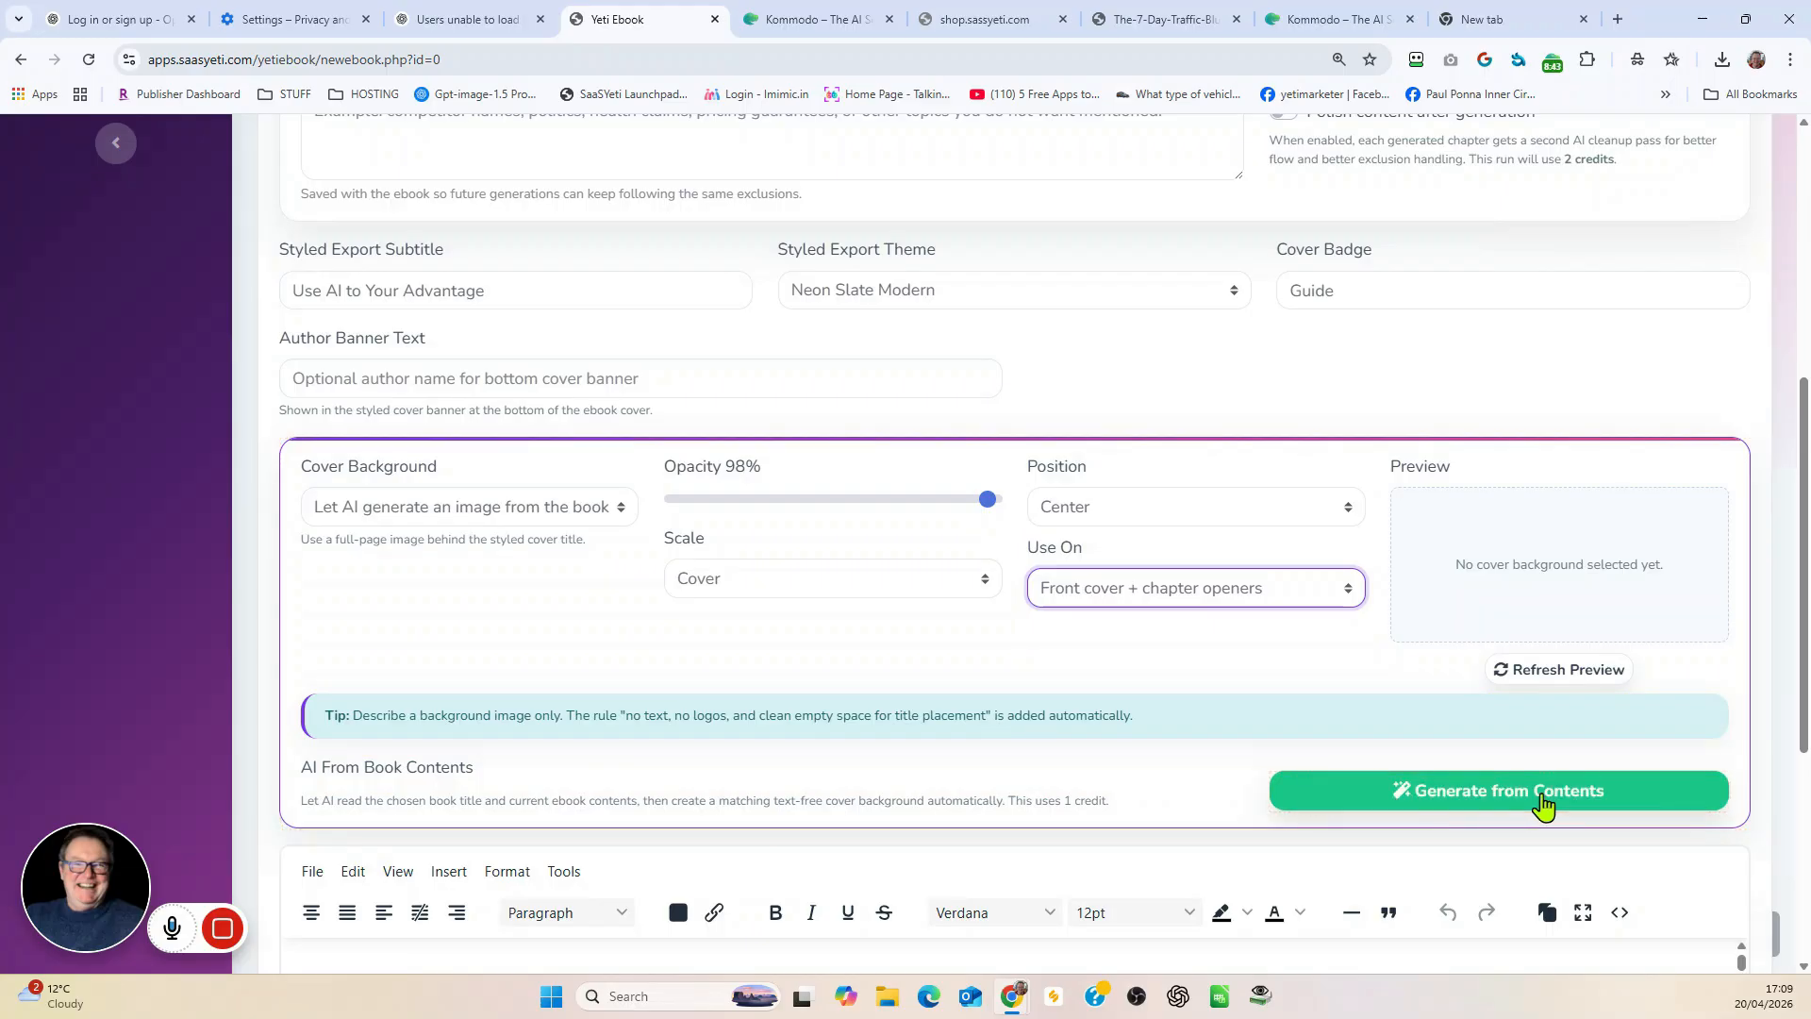
Step: Check the image upload and AI prompt options for the cover background, and return to generating from the book contents
{"action": "left_click", "coordinate": [615, 517]}
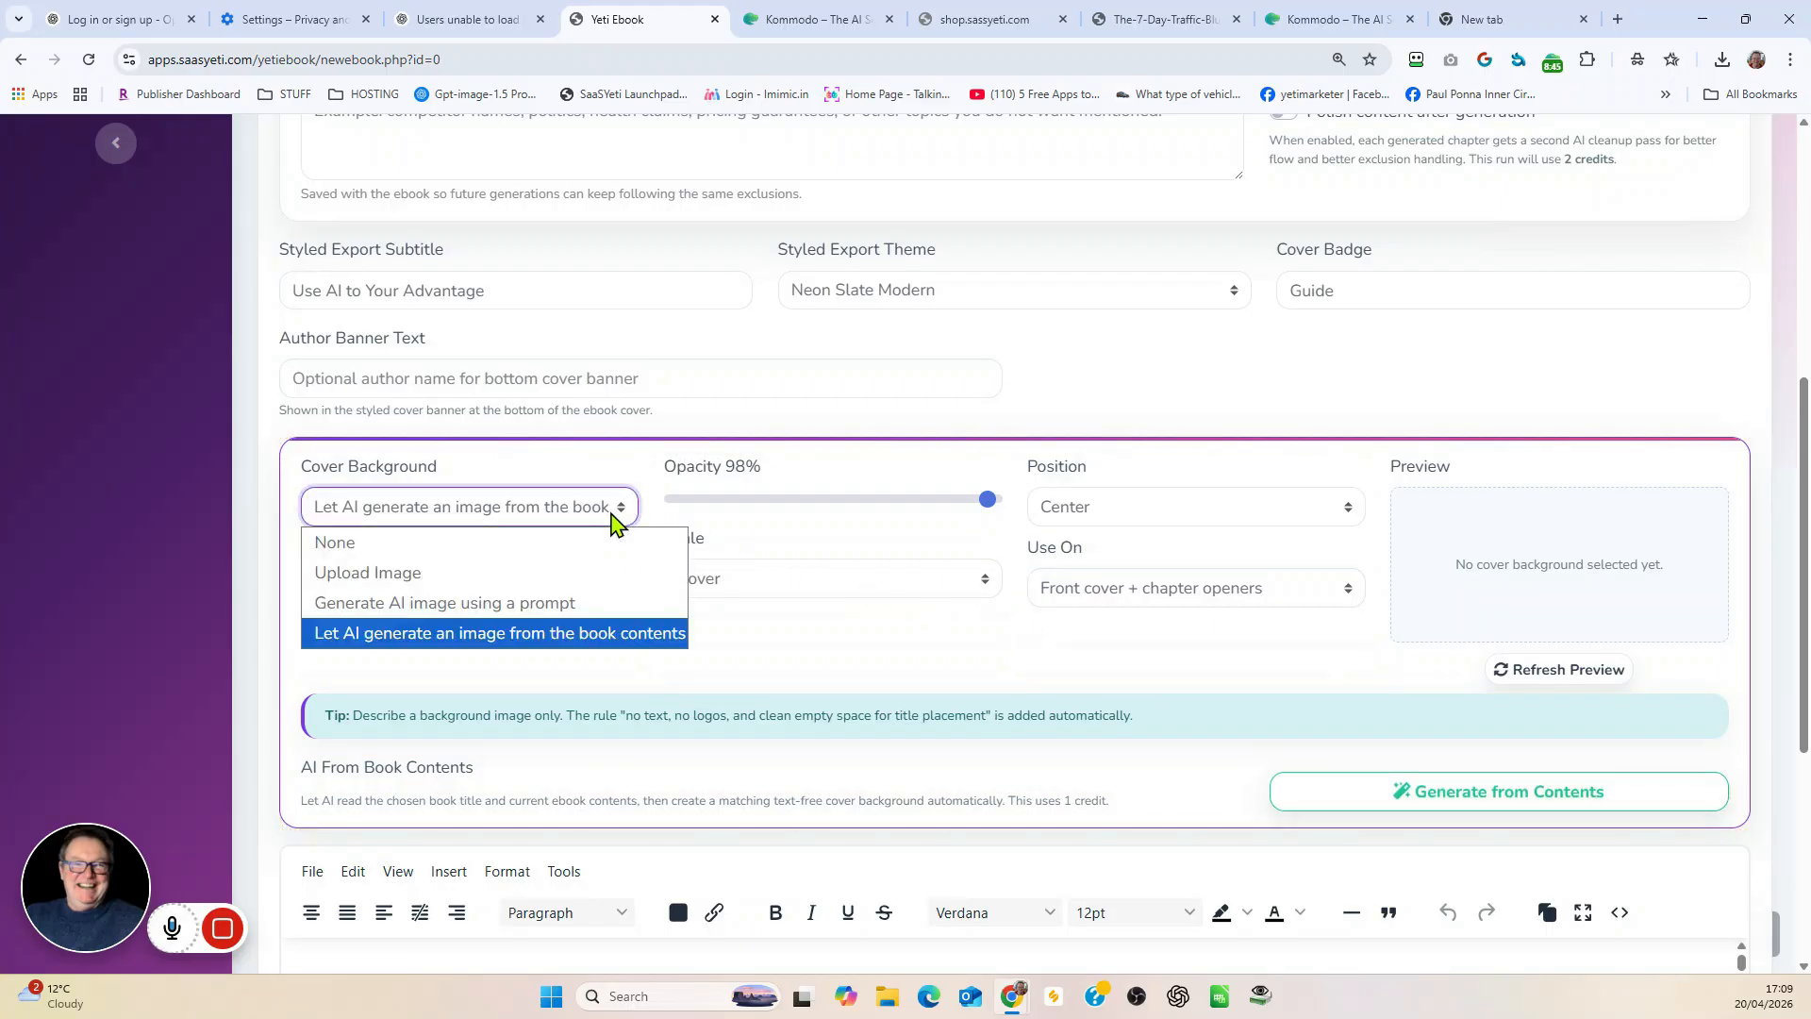
{"action": "left_click", "coordinate": [579, 571]}
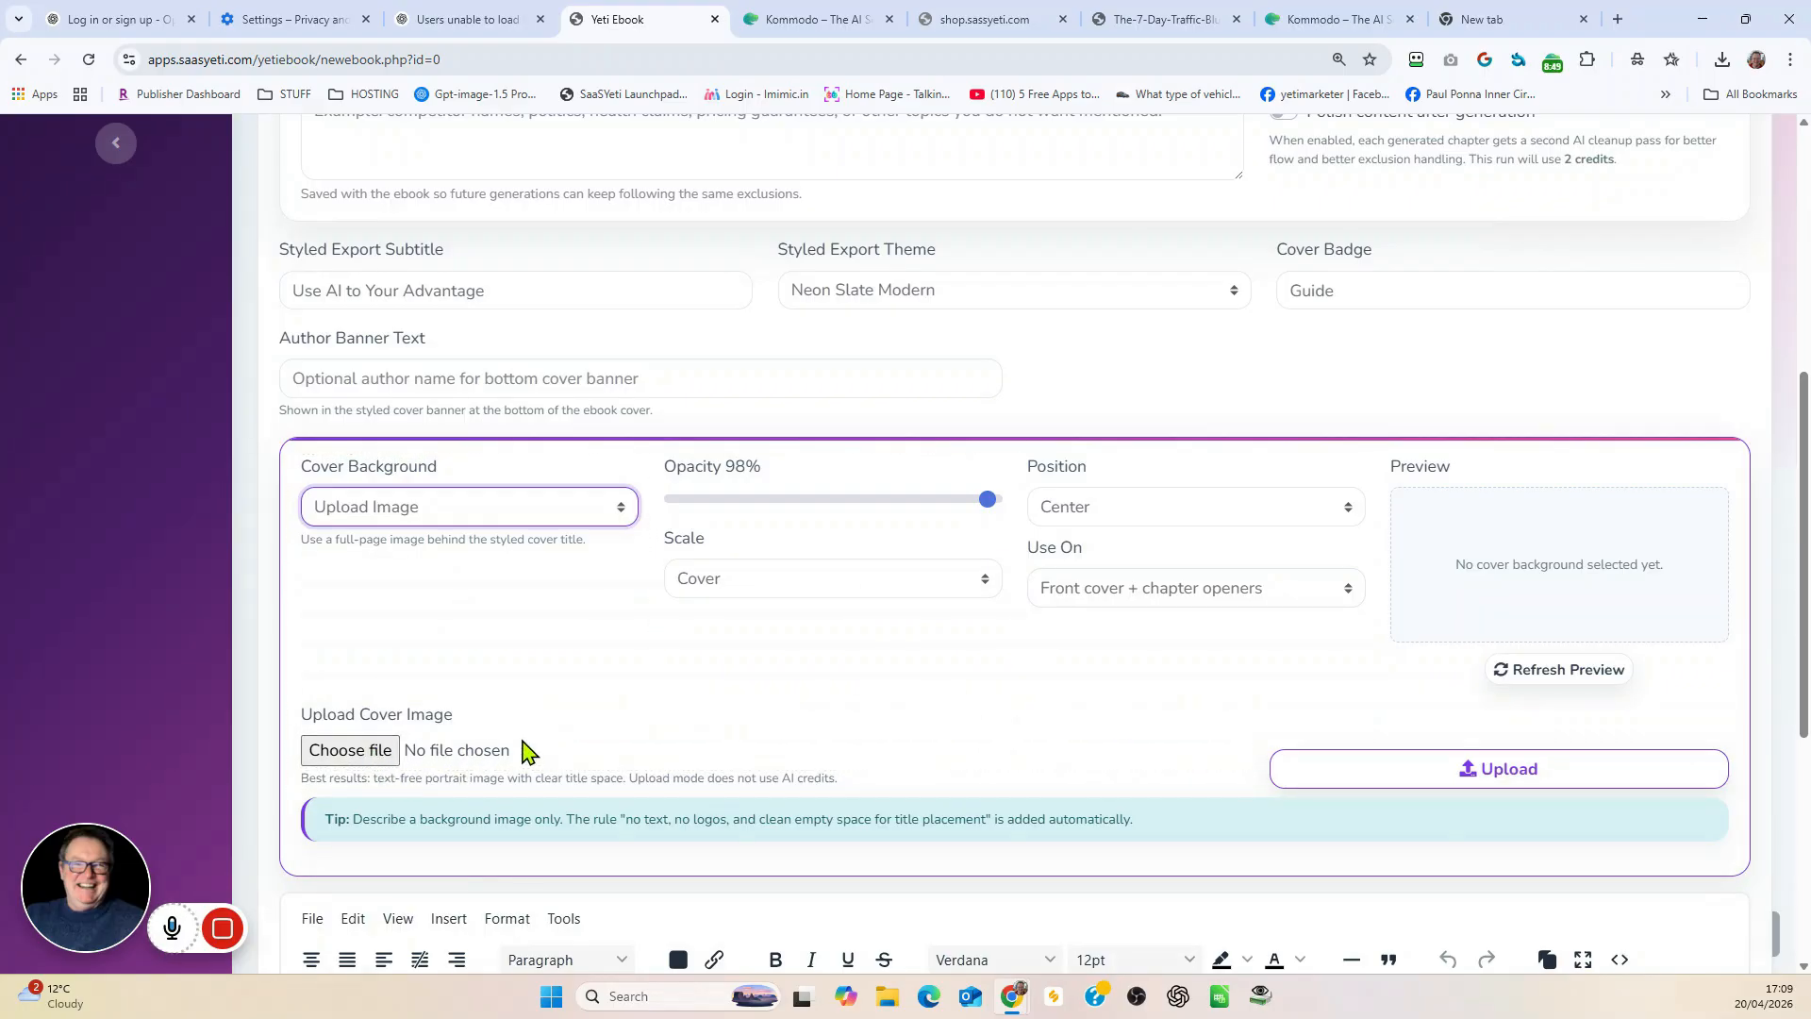
{"action": "left_click", "coordinate": [615, 509]}
{"action": "left_click", "coordinate": [564, 604]}
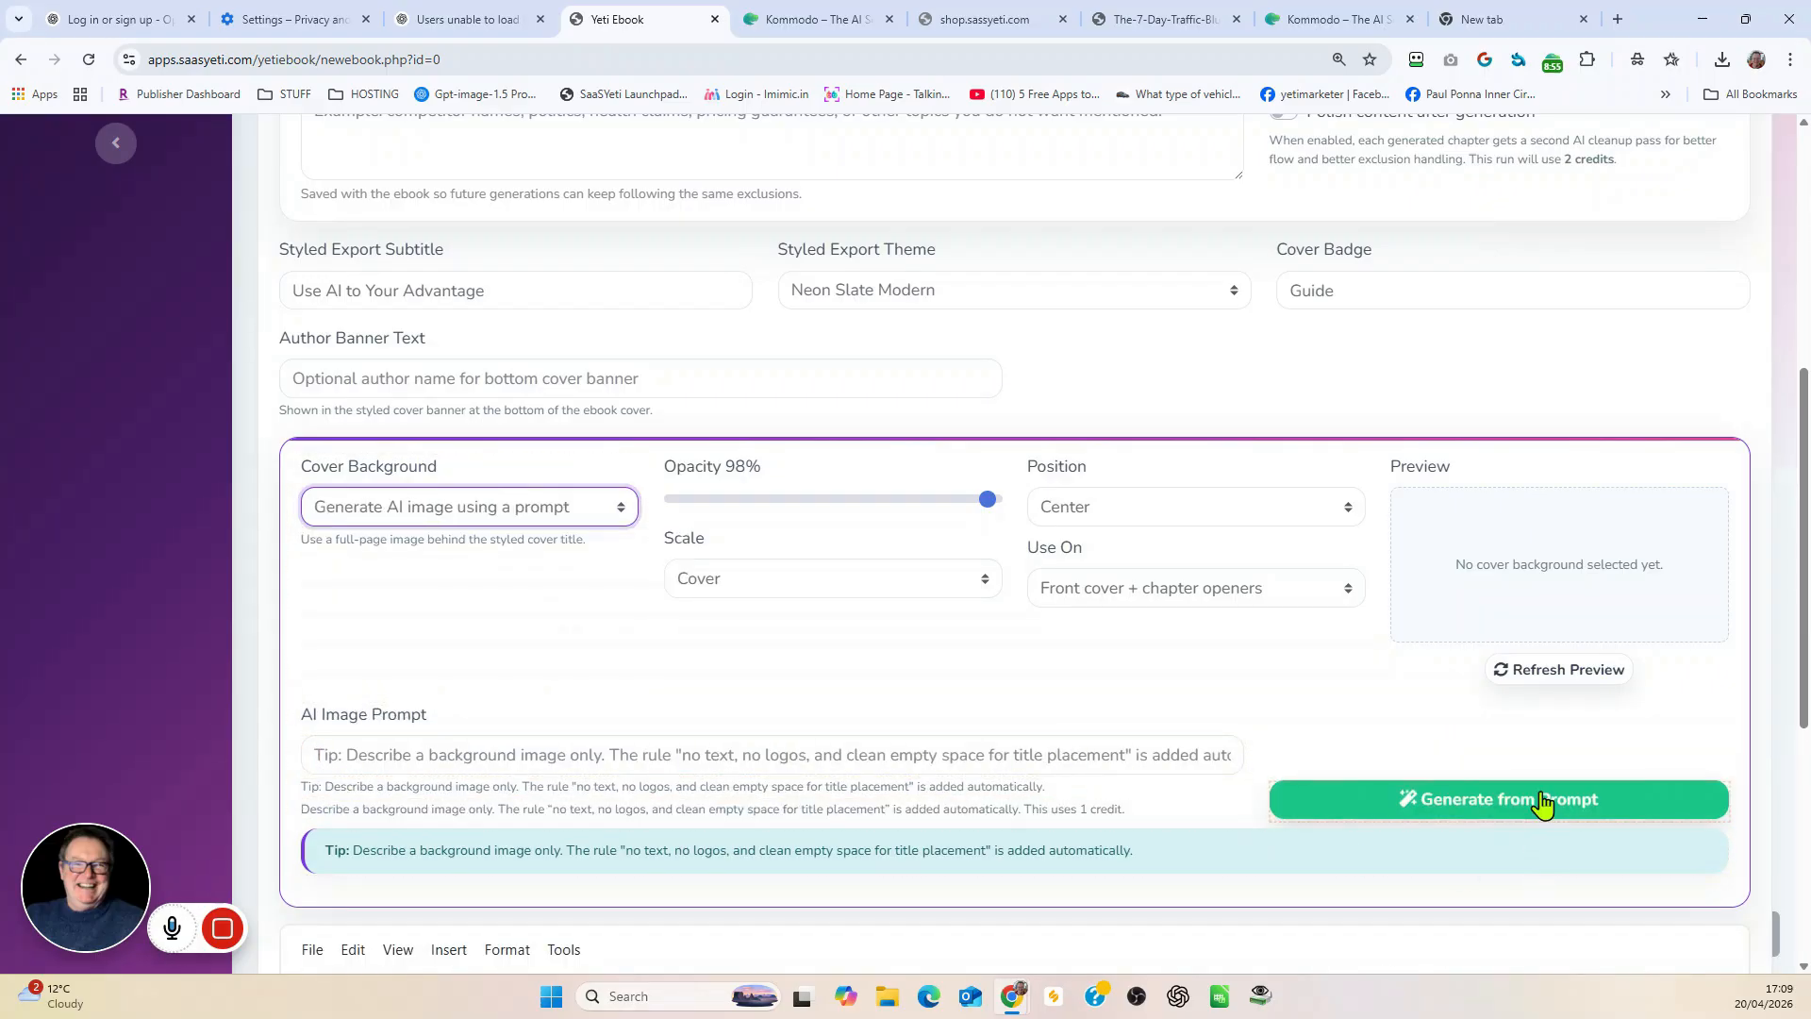
{"action": "left_click", "coordinate": [613, 509]}
{"action": "left_click", "coordinate": [534, 634]}
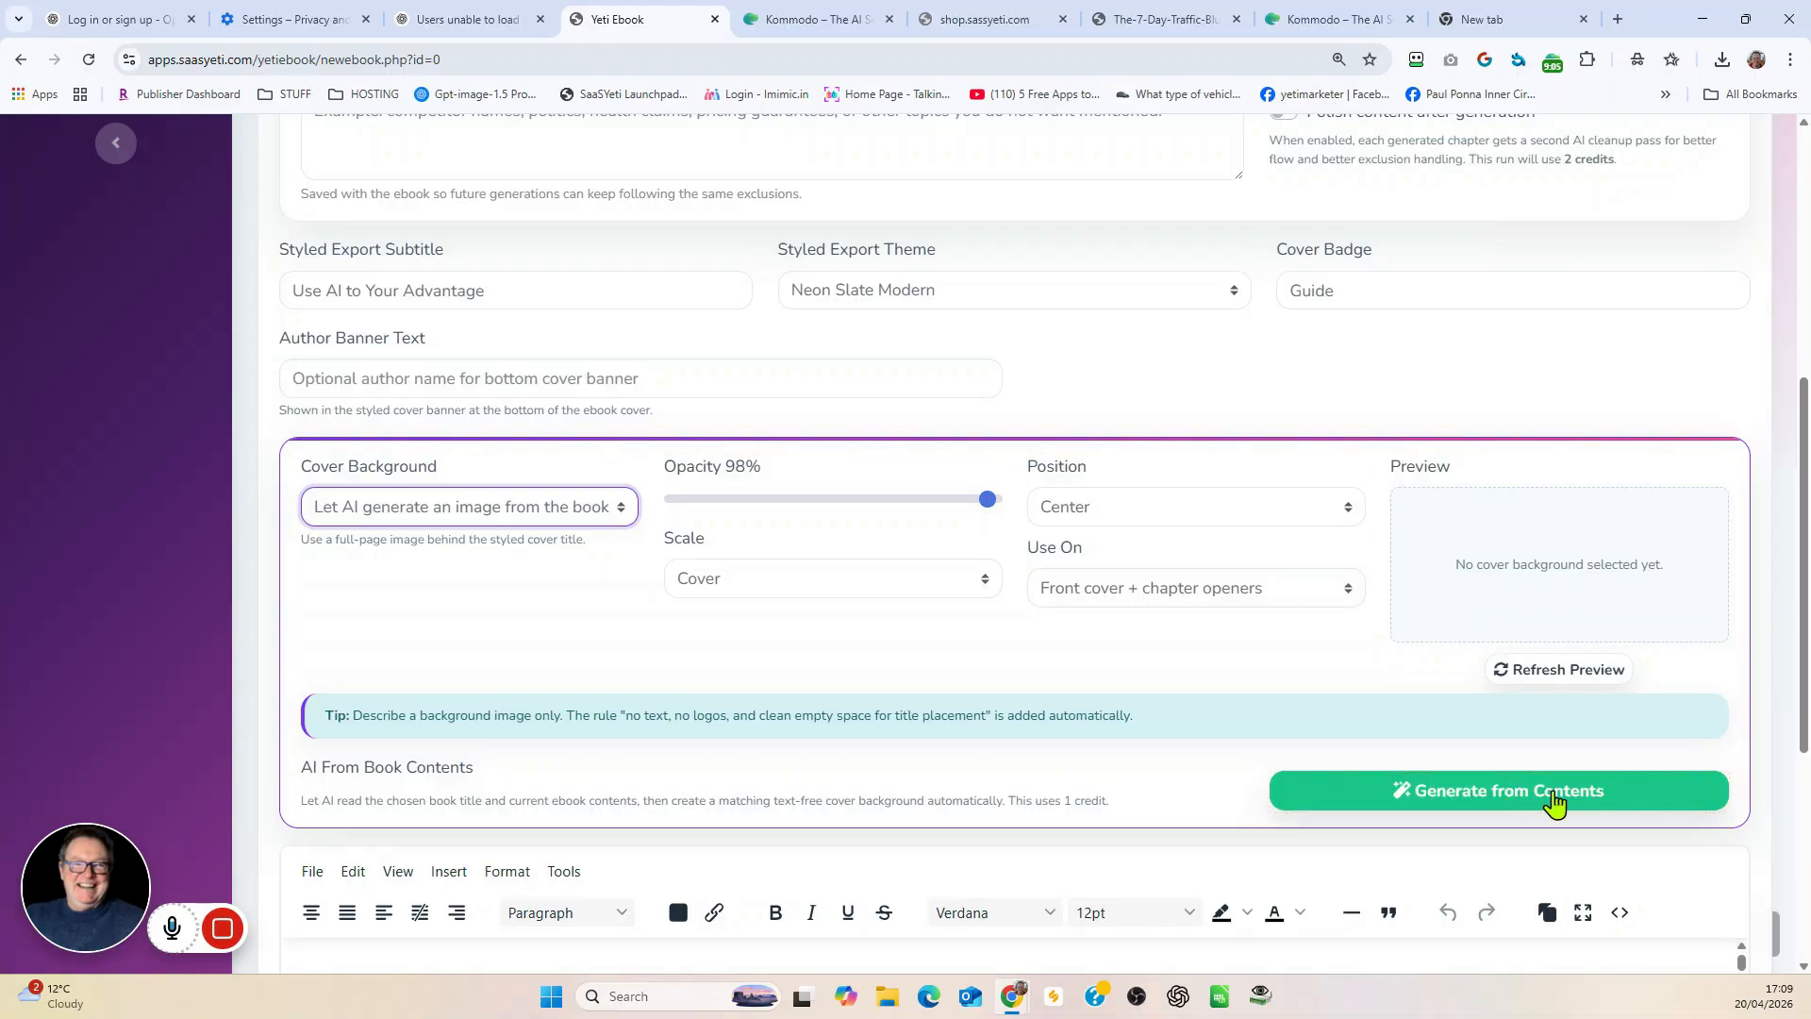
Step: Generate the cover background image from the book contents and refresh its preview
{"action": "left_click", "coordinate": [1516, 799]}
{"action": "left_click", "coordinate": [1470, 796]}
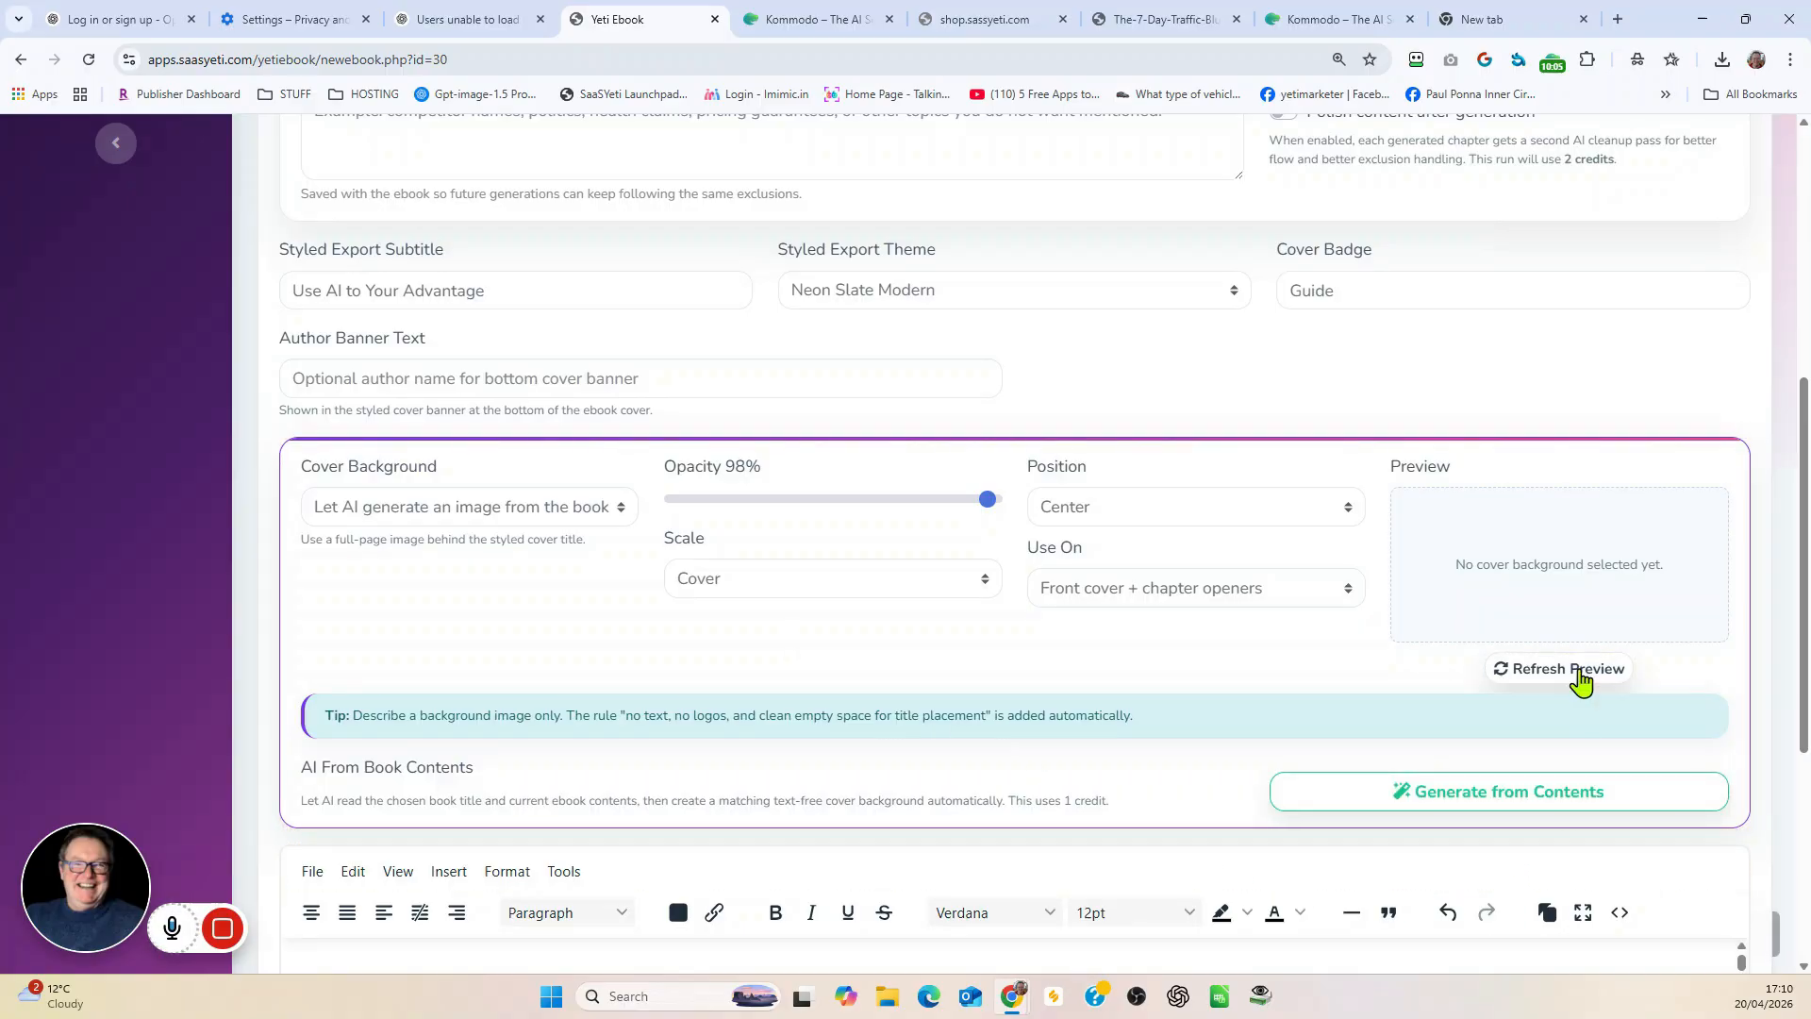
{"action": "left_click", "coordinate": [1581, 672]}
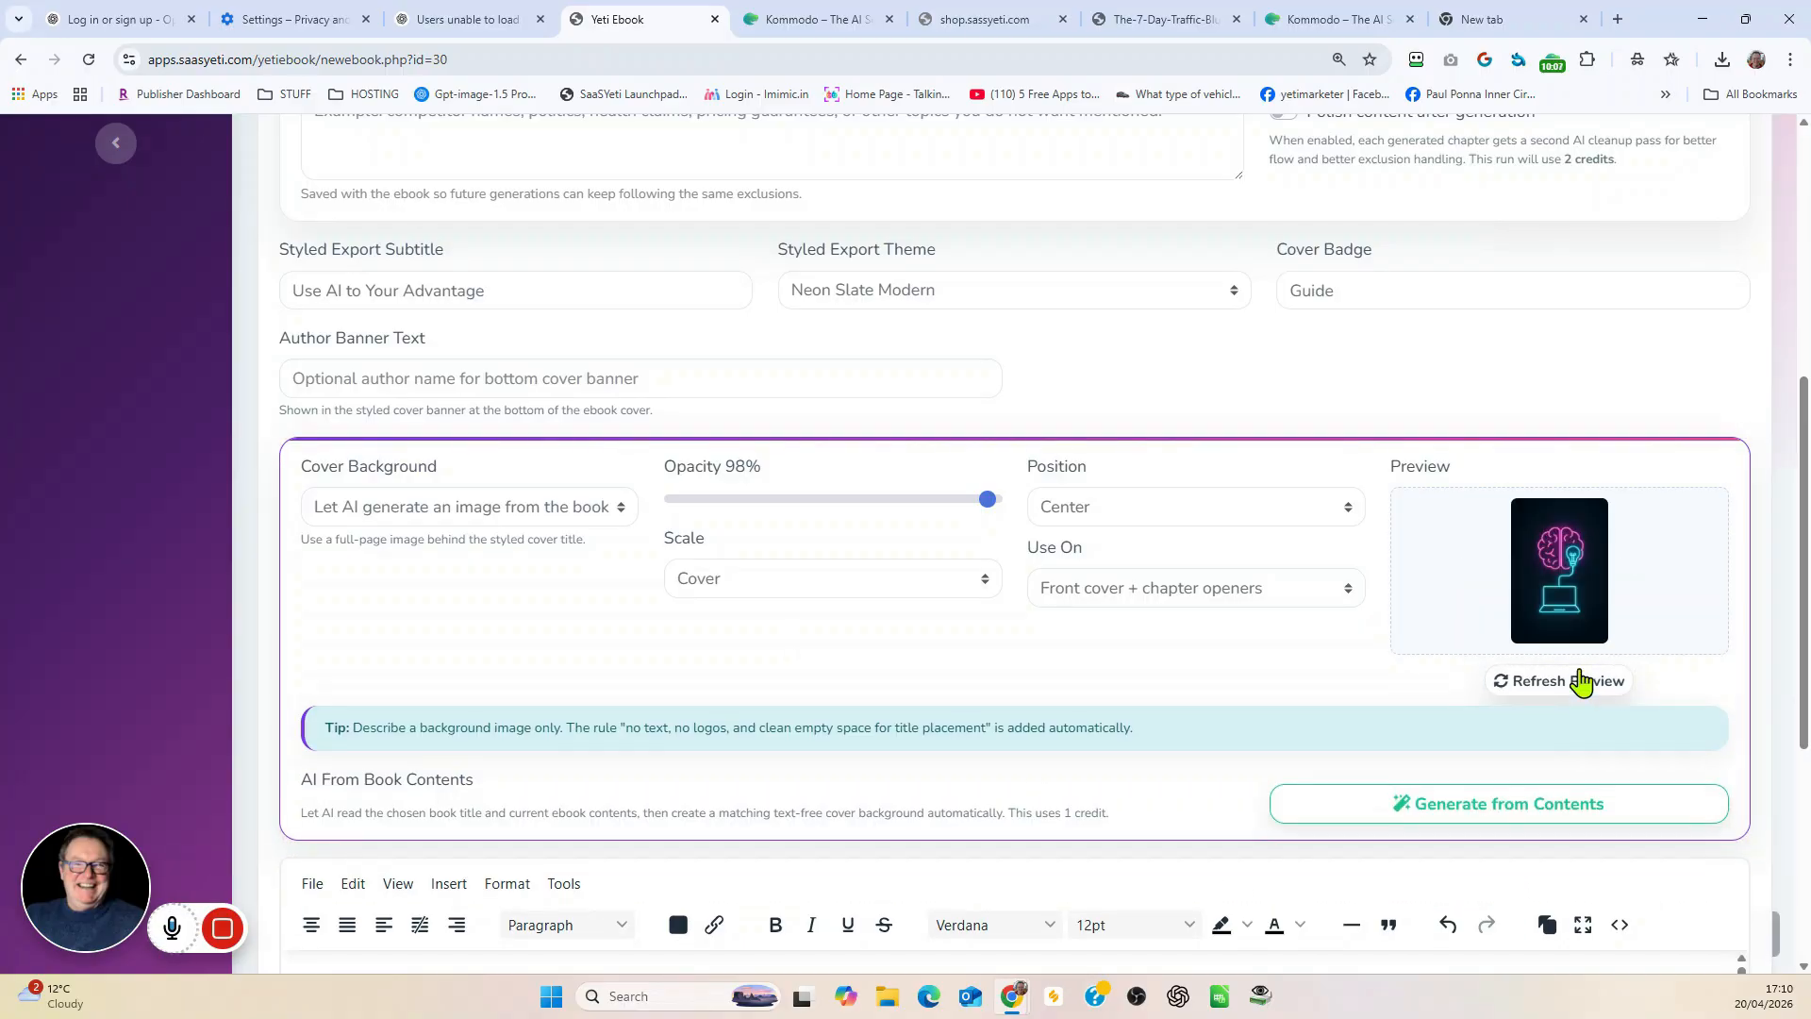
{"action": "left_click", "coordinate": [1596, 675]}
Step: Export the ebook as a styled PDF file
{"action": "scroll", "coordinate": [1435, 566], "scroll_direction": "down", "scroll_amount": 4}
{"action": "scroll", "coordinate": [1438, 564], "scroll_direction": "down", "scroll_amount": 2}
{"action": "scroll", "coordinate": [1481, 679], "scroll_direction": "down", "scroll_amount": 2}
{"action": "left_click", "coordinate": [1356, 830]}
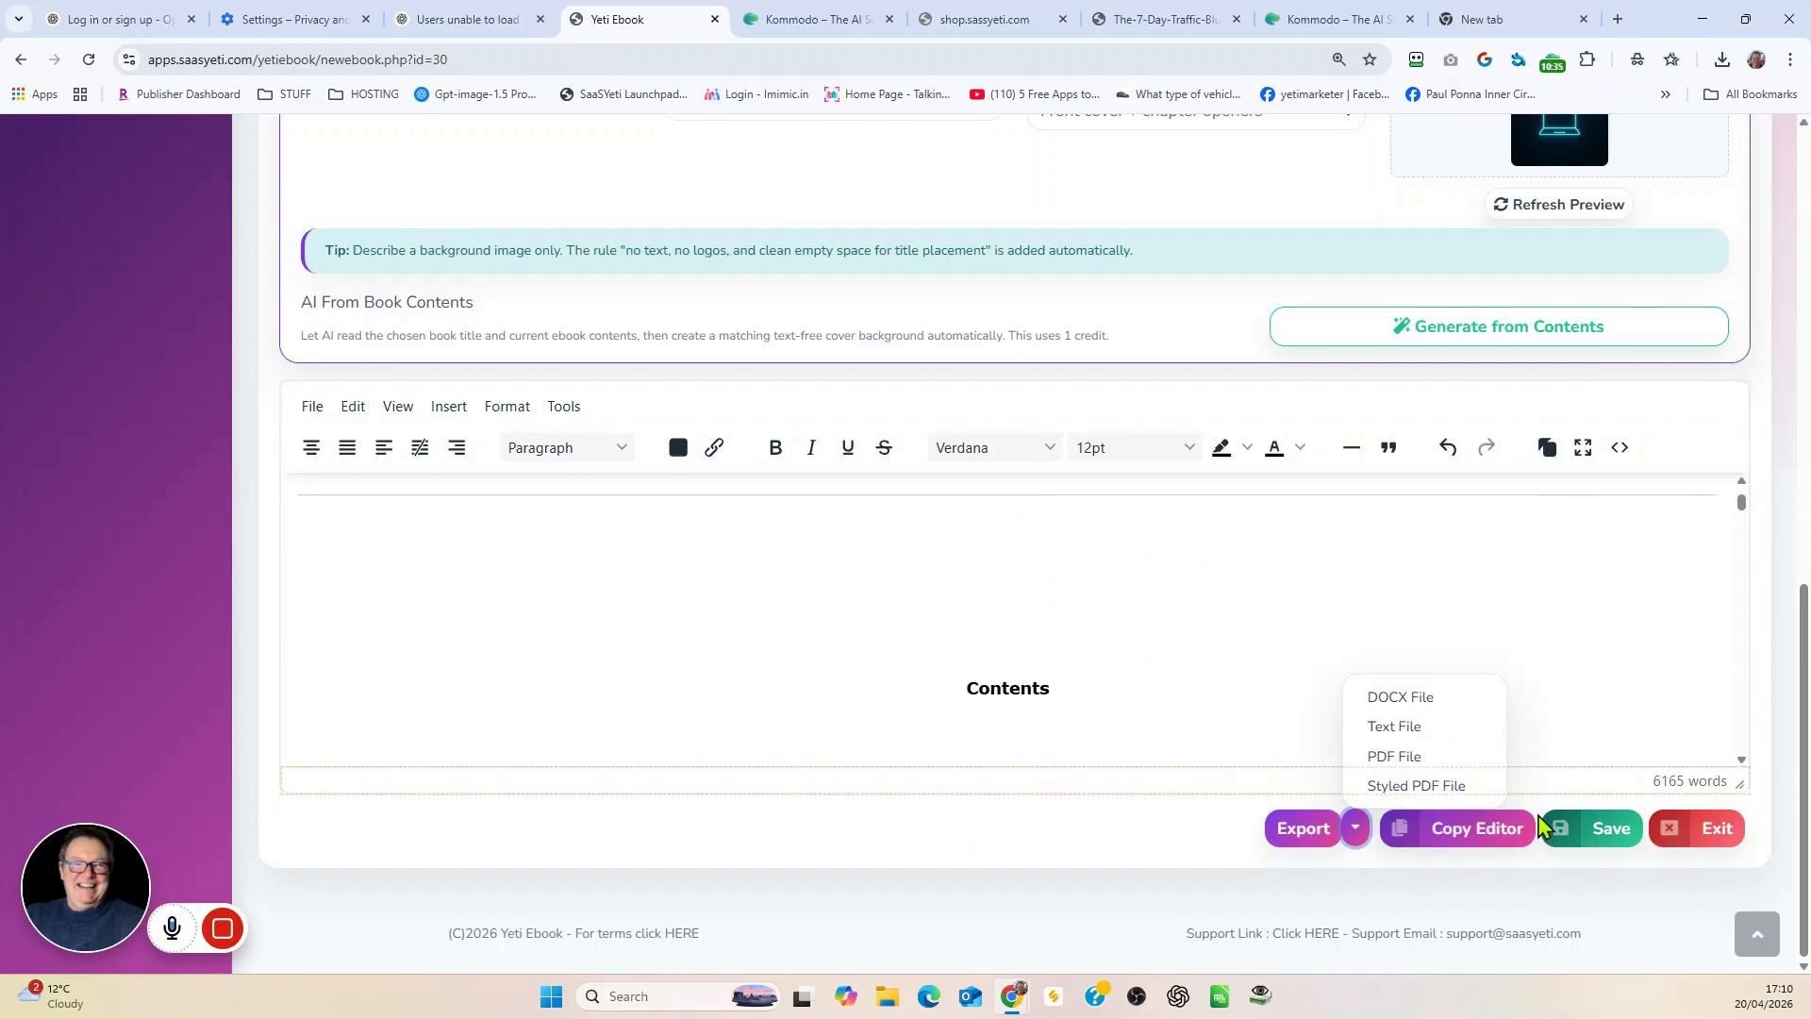
{"action": "left_click", "coordinate": [1418, 788]}
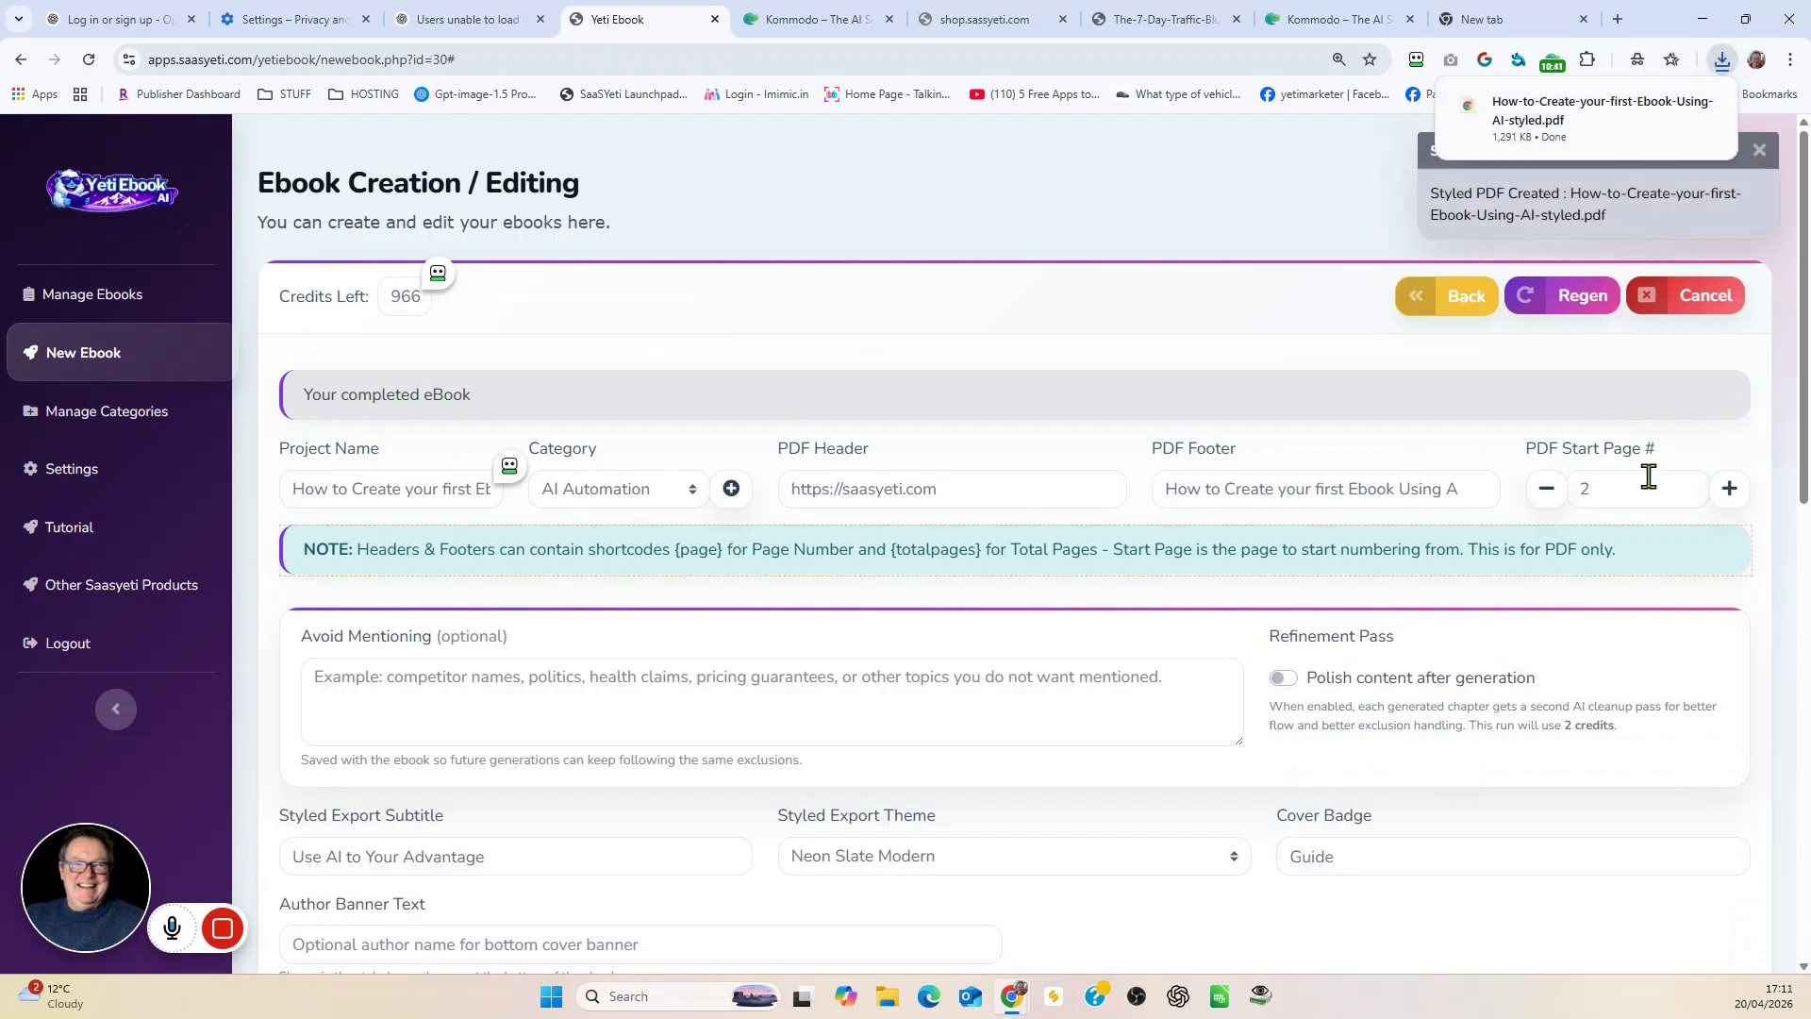
Step: Open the exported styled PDF and examine its front cover, contents page and Chapter 1 opener
{"action": "left_click", "coordinate": [1577, 118]}
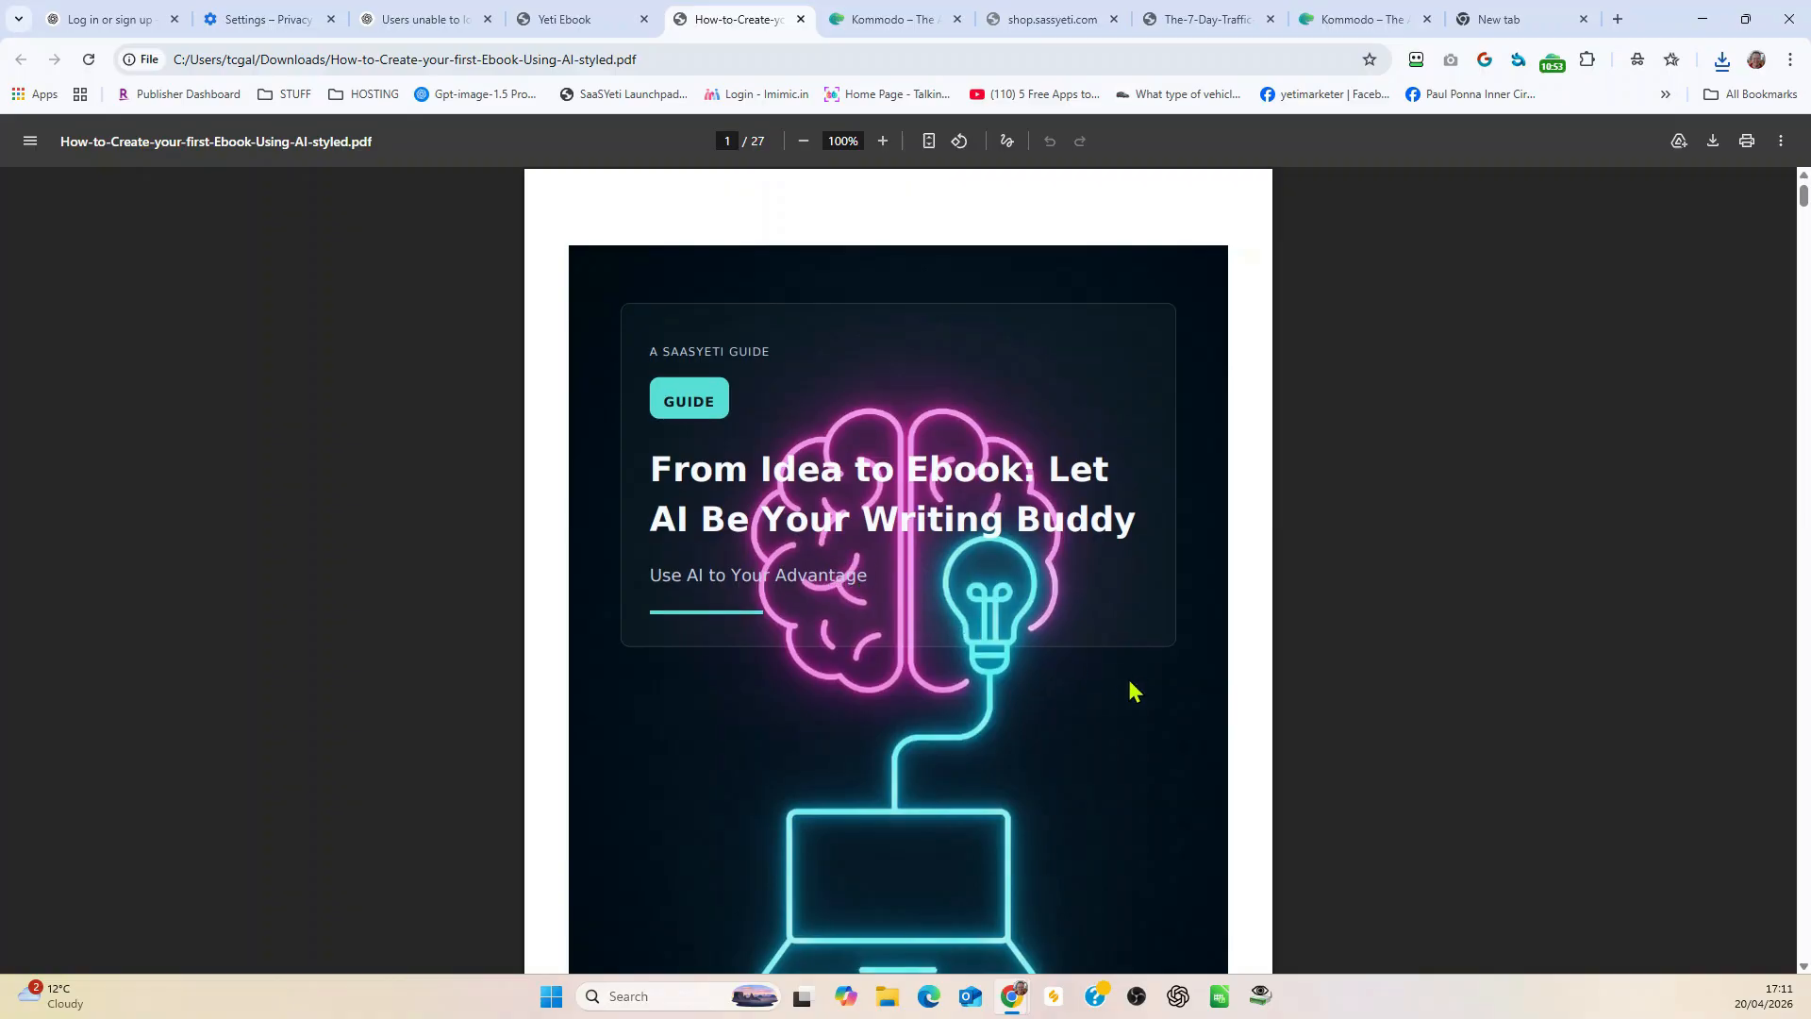
{"action": "scroll", "coordinate": [1137, 689], "scroll_direction": "down", "scroll_amount": 6}
{"action": "scroll", "coordinate": [1142, 688], "scroll_direction": "down", "scroll_amount": 15}
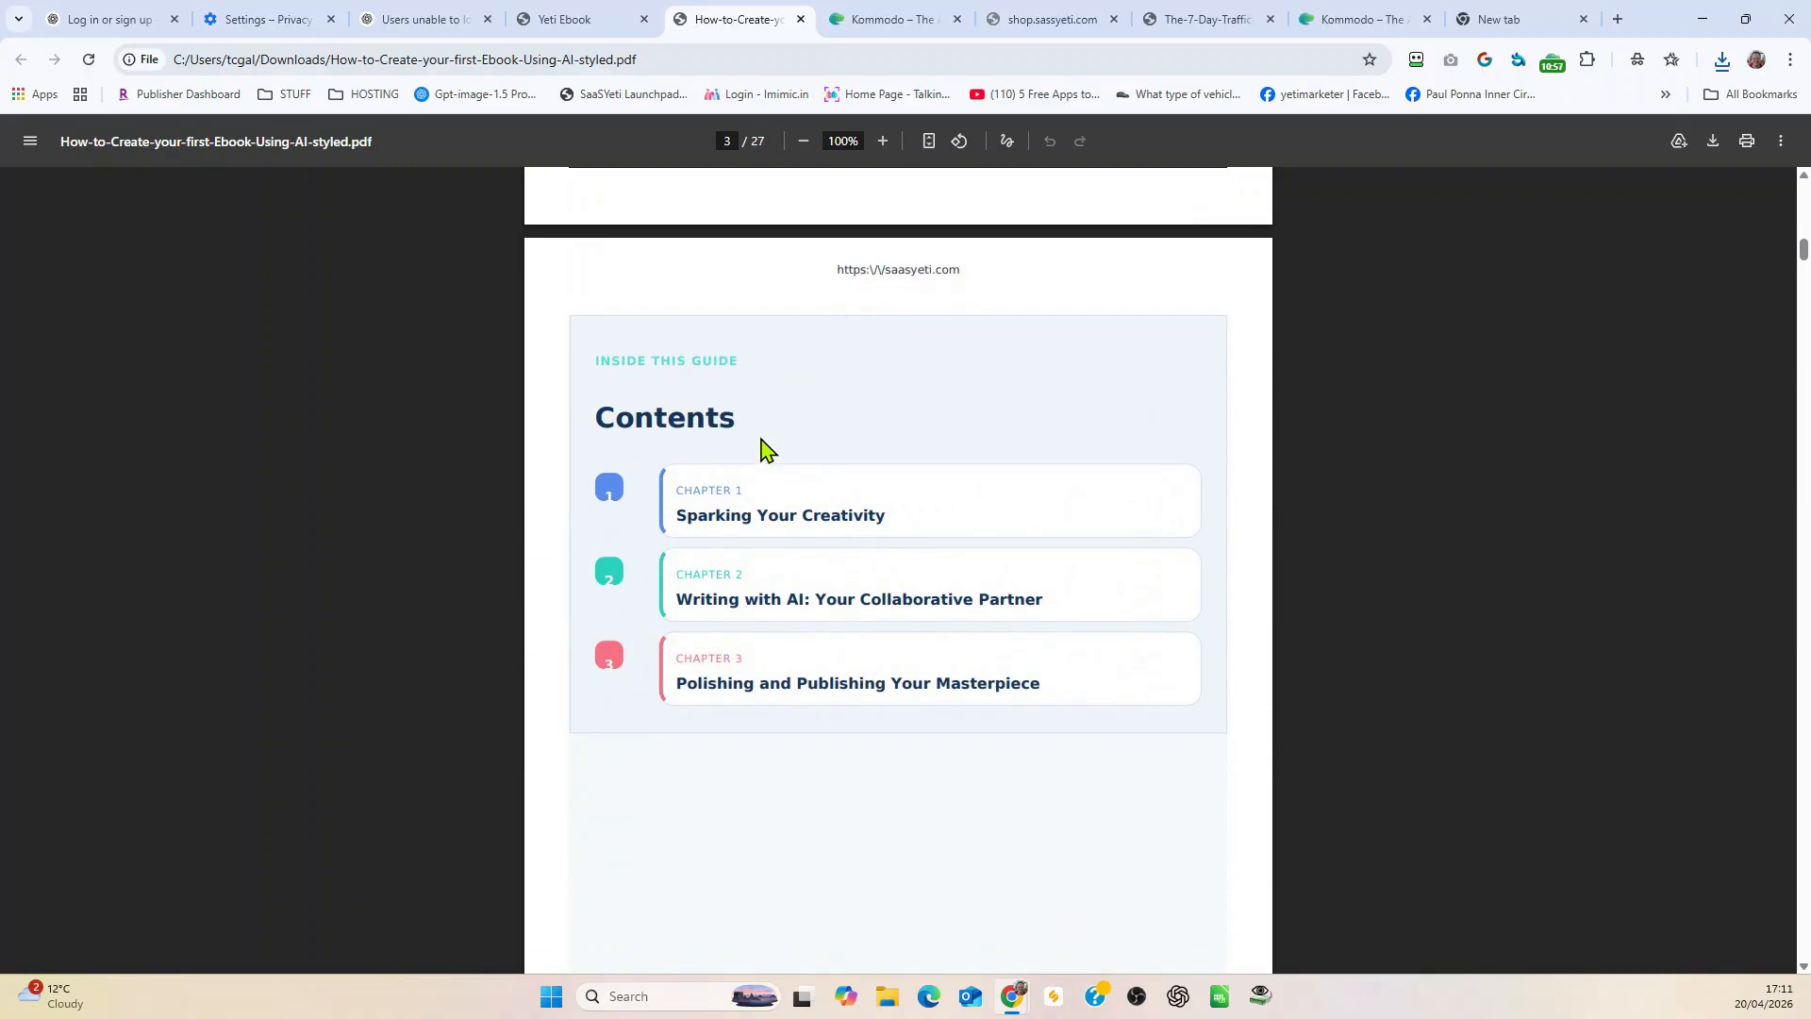
{"action": "scroll", "coordinate": [942, 562], "scroll_direction": "down", "scroll_amount": 7}
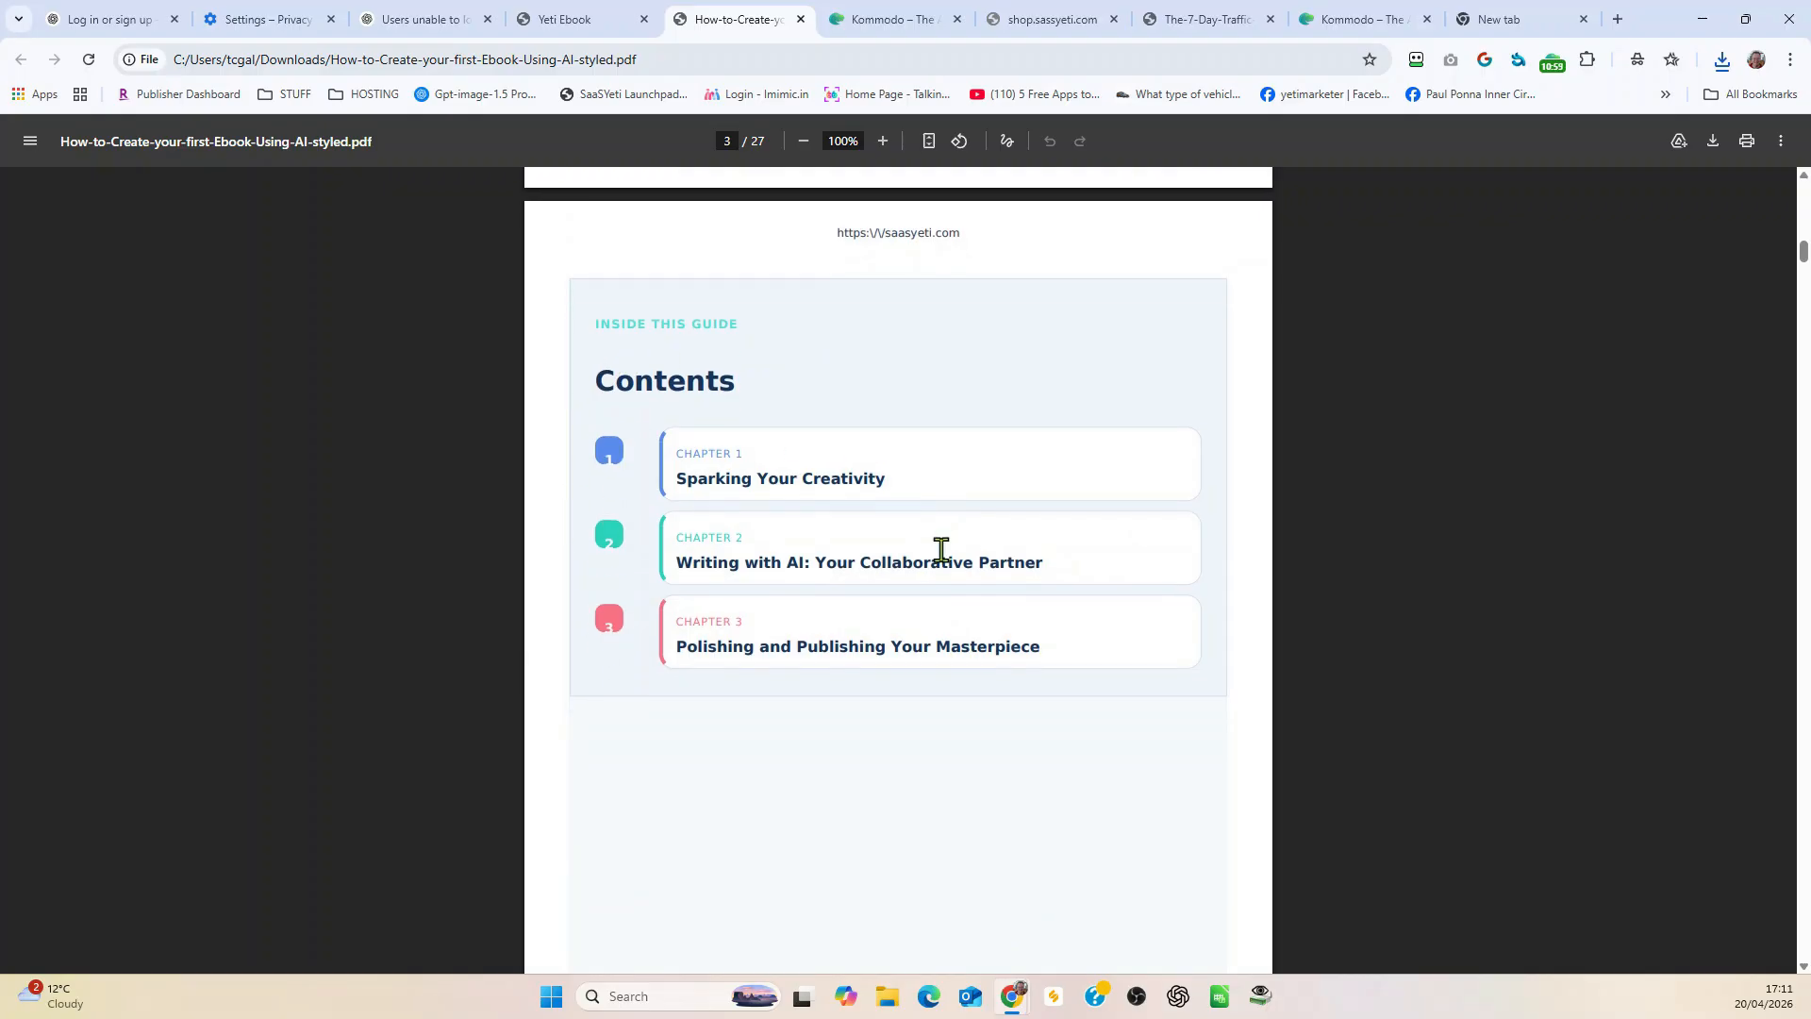
{"action": "scroll", "coordinate": [943, 566], "scroll_direction": "down", "scroll_amount": 6}
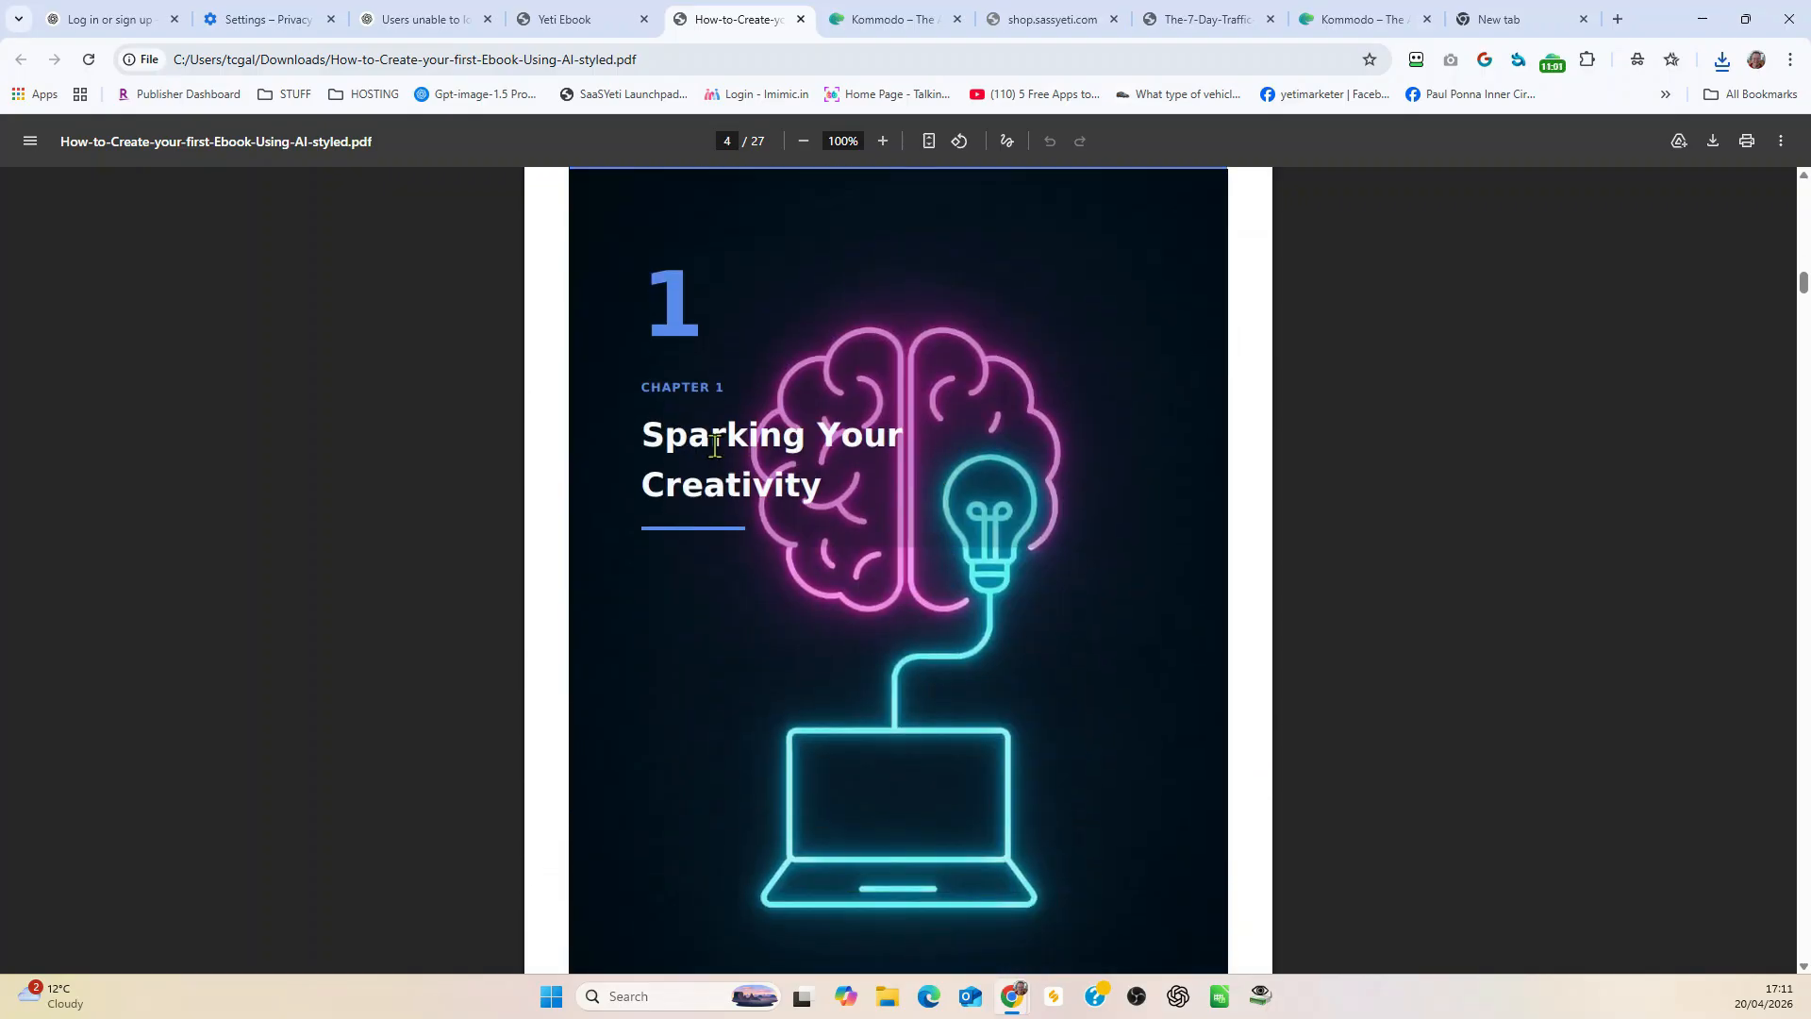
Step: Look through the Chapter 1 body pages, checking the text layout, page headers and footers
{"action": "scroll", "coordinate": [964, 553], "scroll_direction": "down", "scroll_amount": 12}
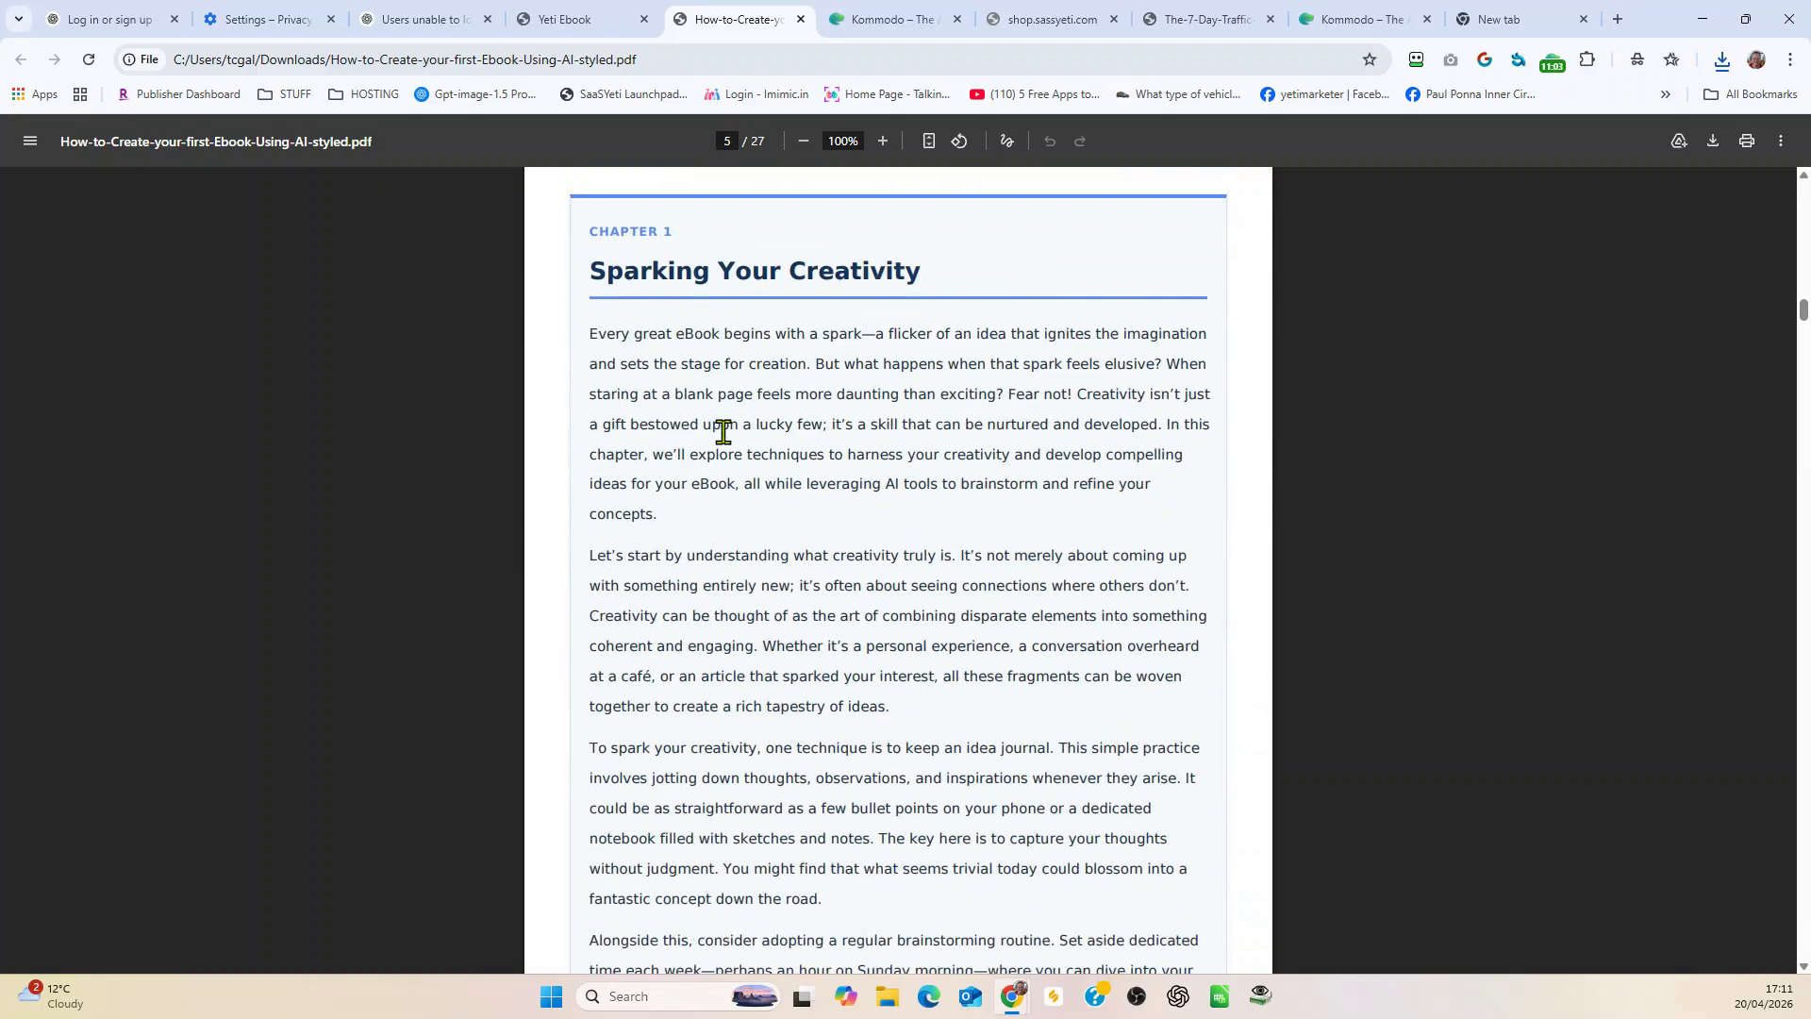
{"action": "scroll", "coordinate": [954, 562], "scroll_direction": "down", "scroll_amount": 14}
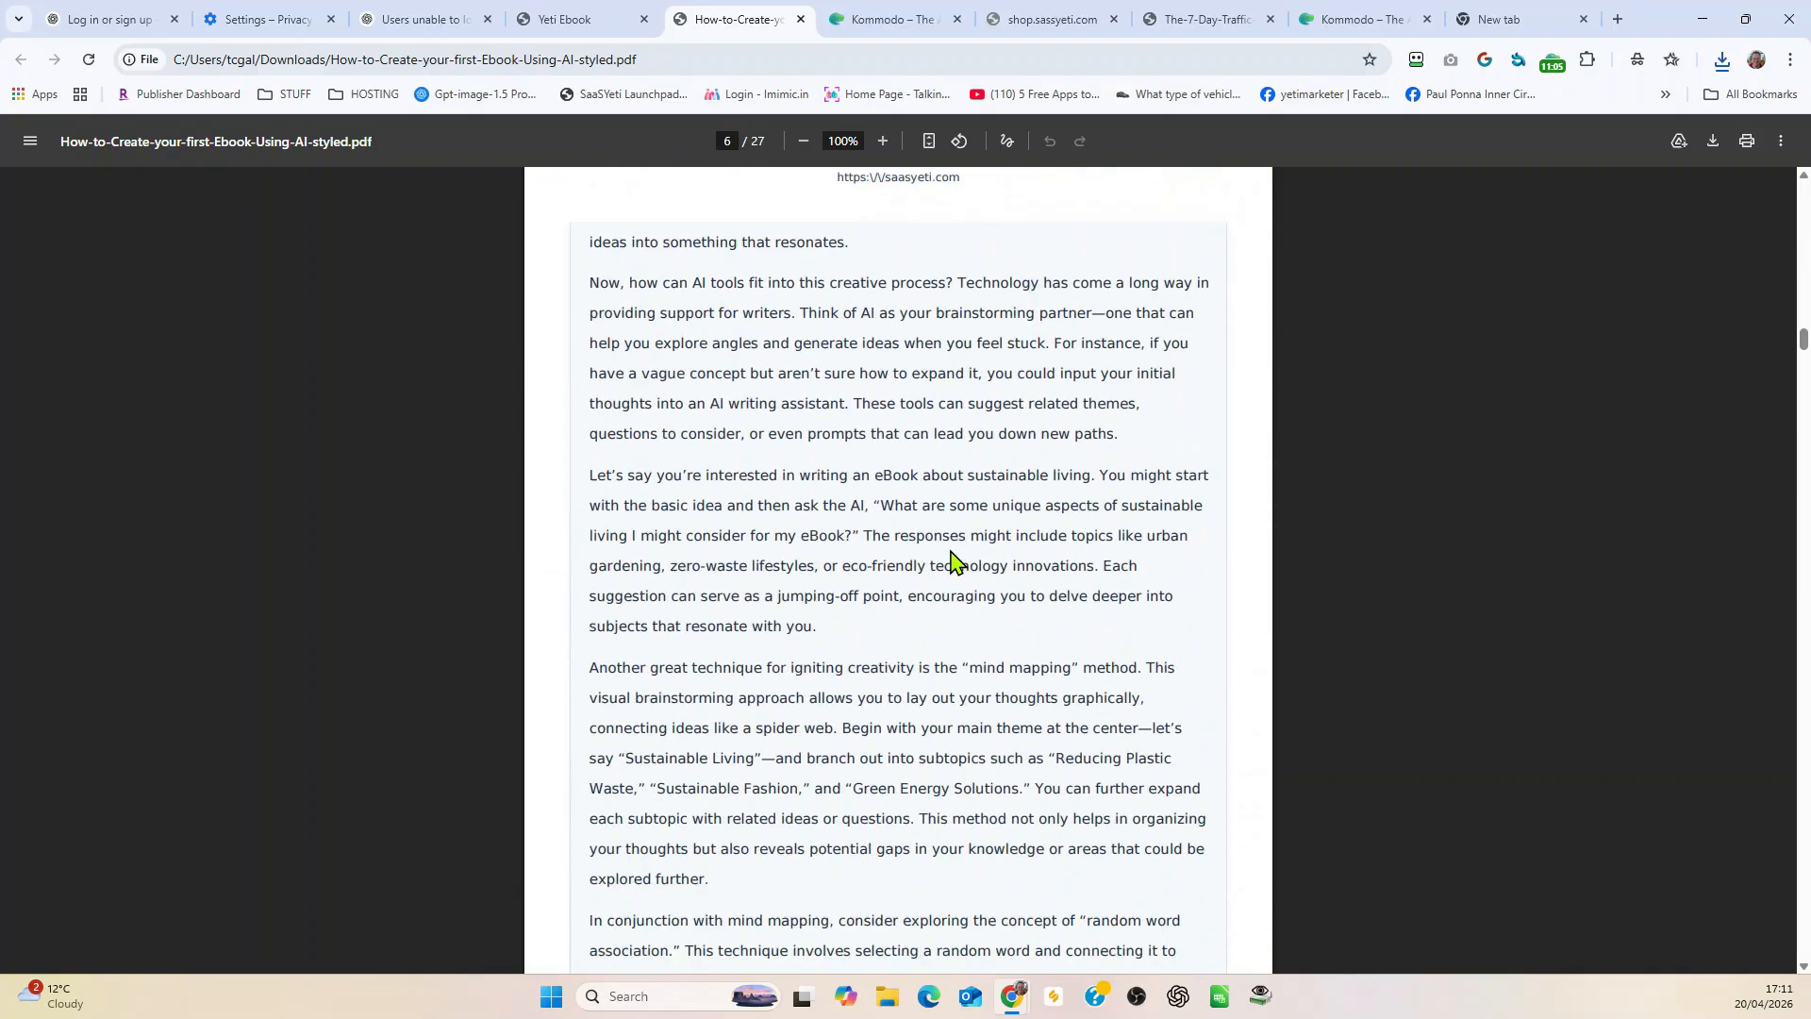
{"action": "scroll", "coordinate": [954, 562], "scroll_direction": "down", "scroll_amount": 16}
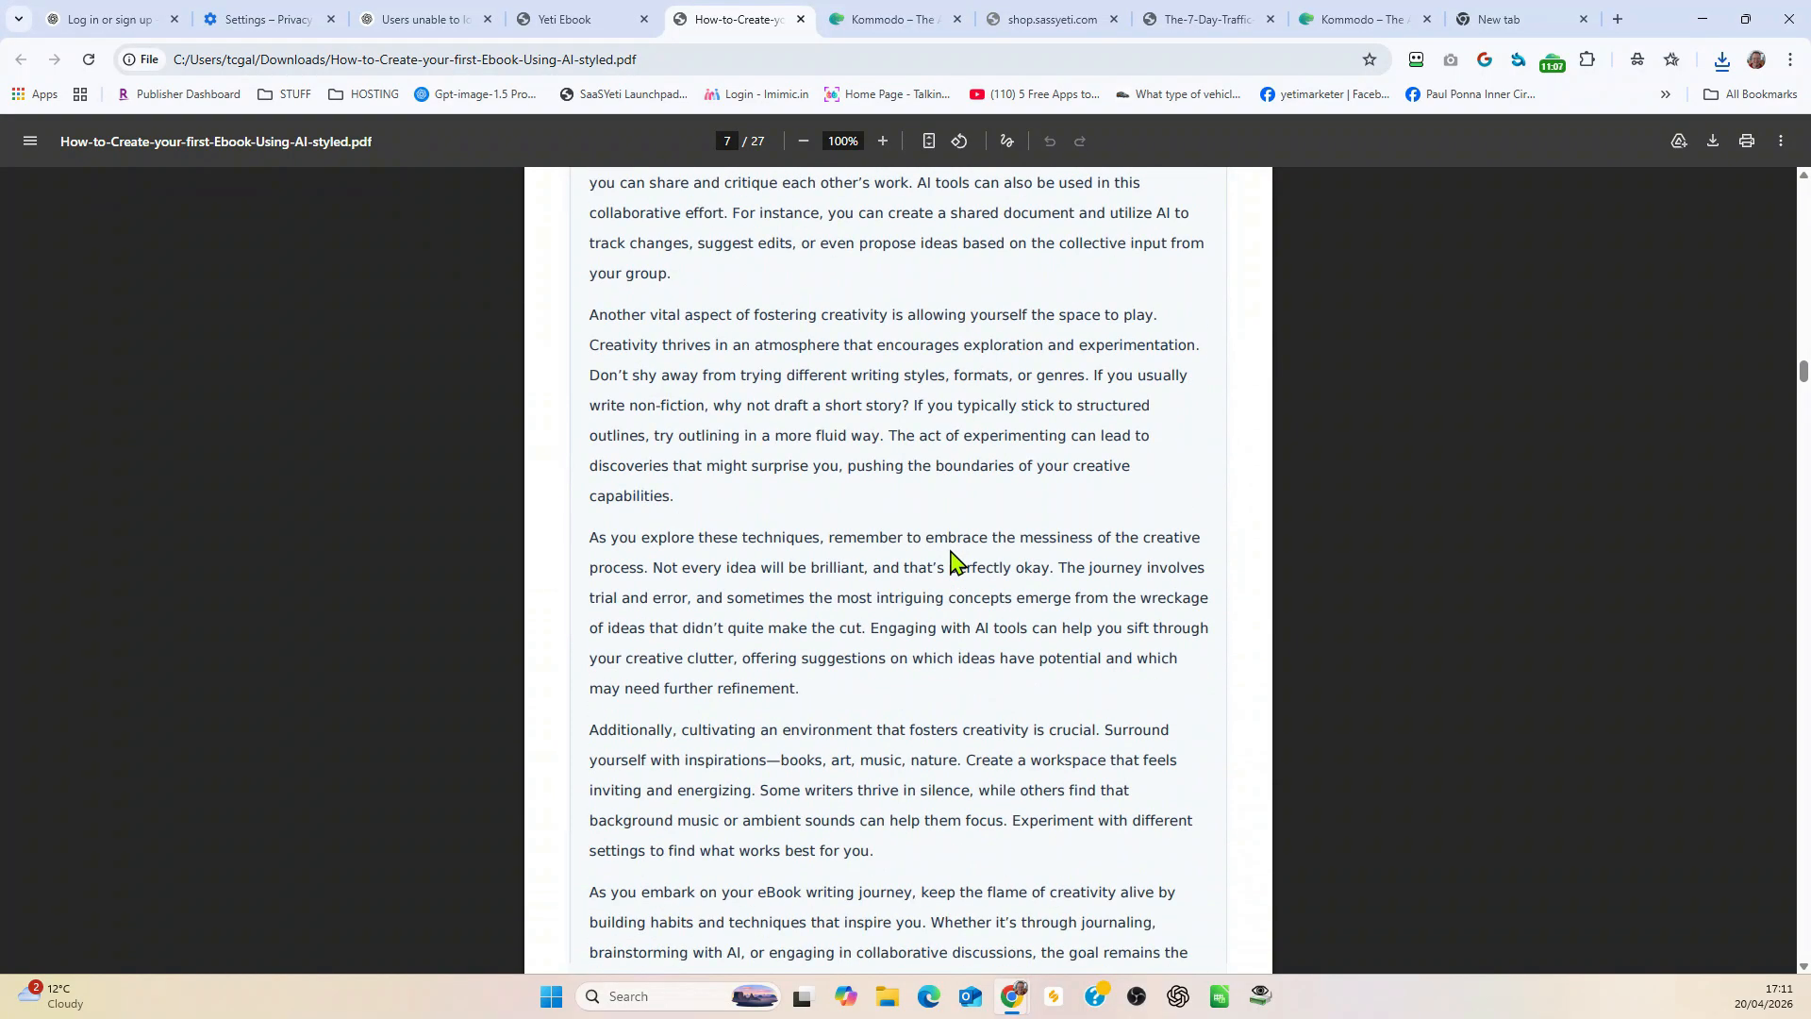
{"action": "scroll", "coordinate": [954, 562], "scroll_direction": "down", "scroll_amount": 10}
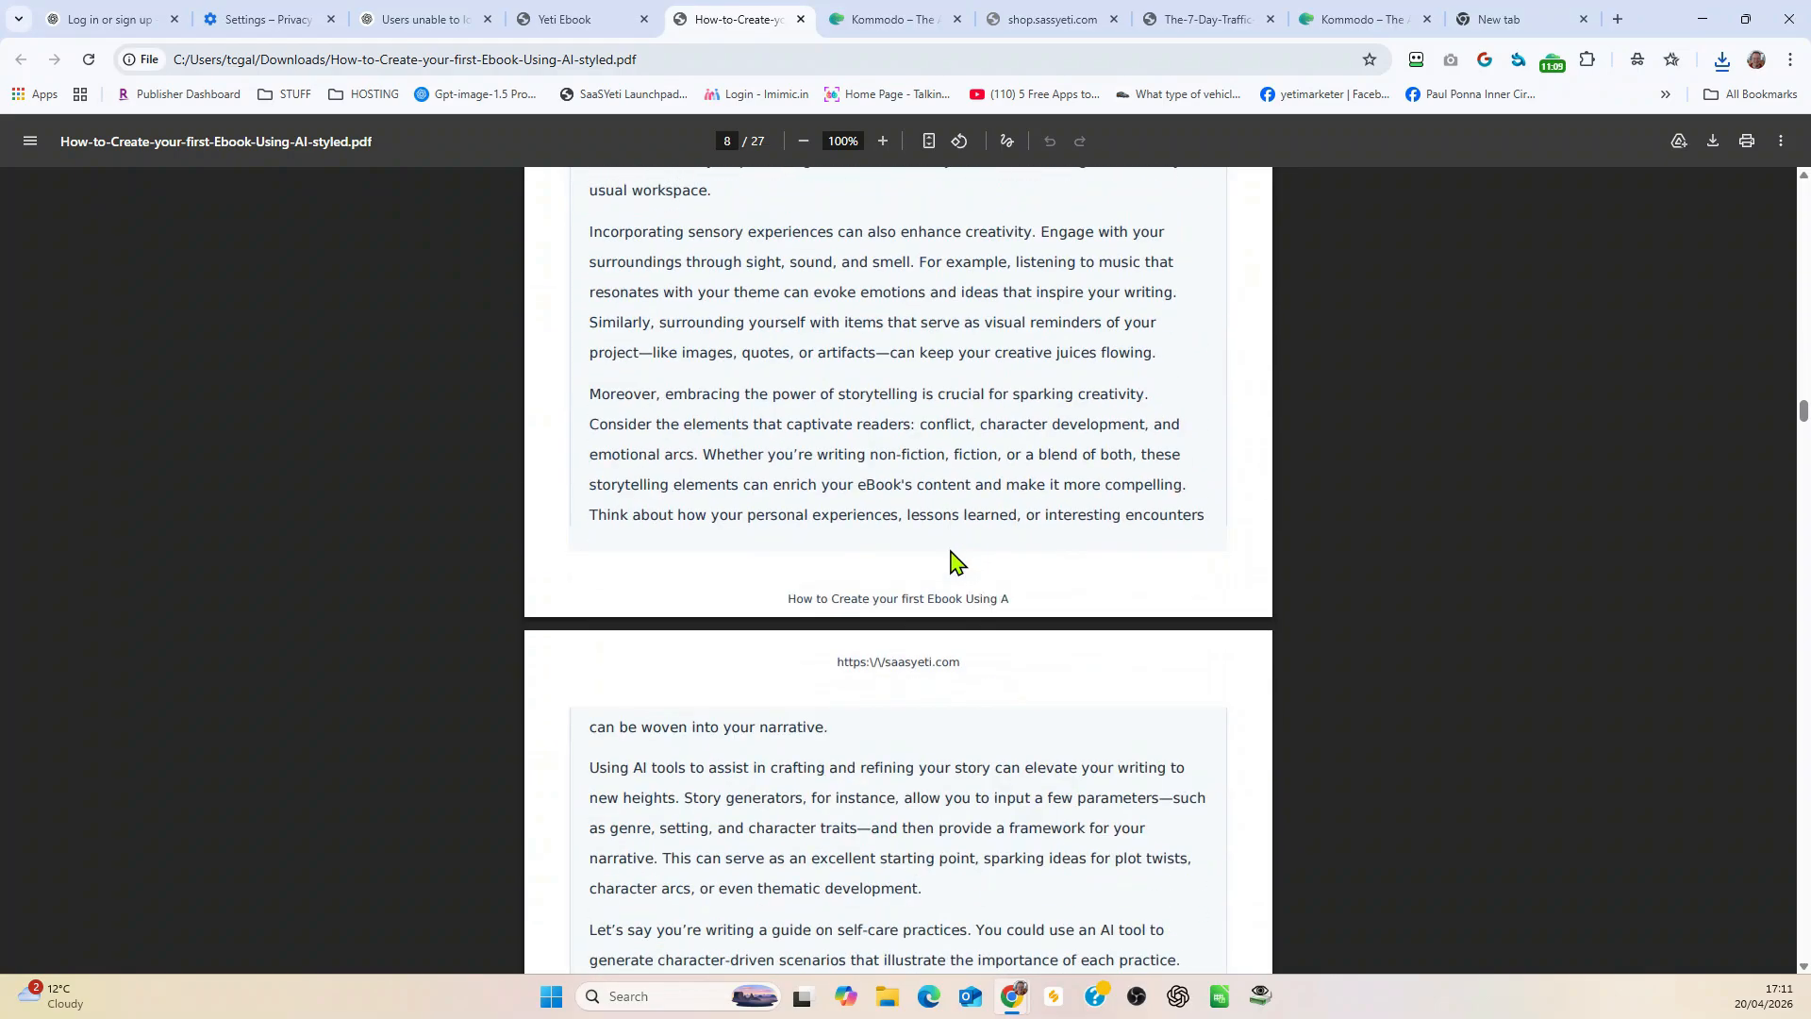
{"action": "scroll", "coordinate": [987, 707], "scroll_direction": "down", "scroll_amount": 20}
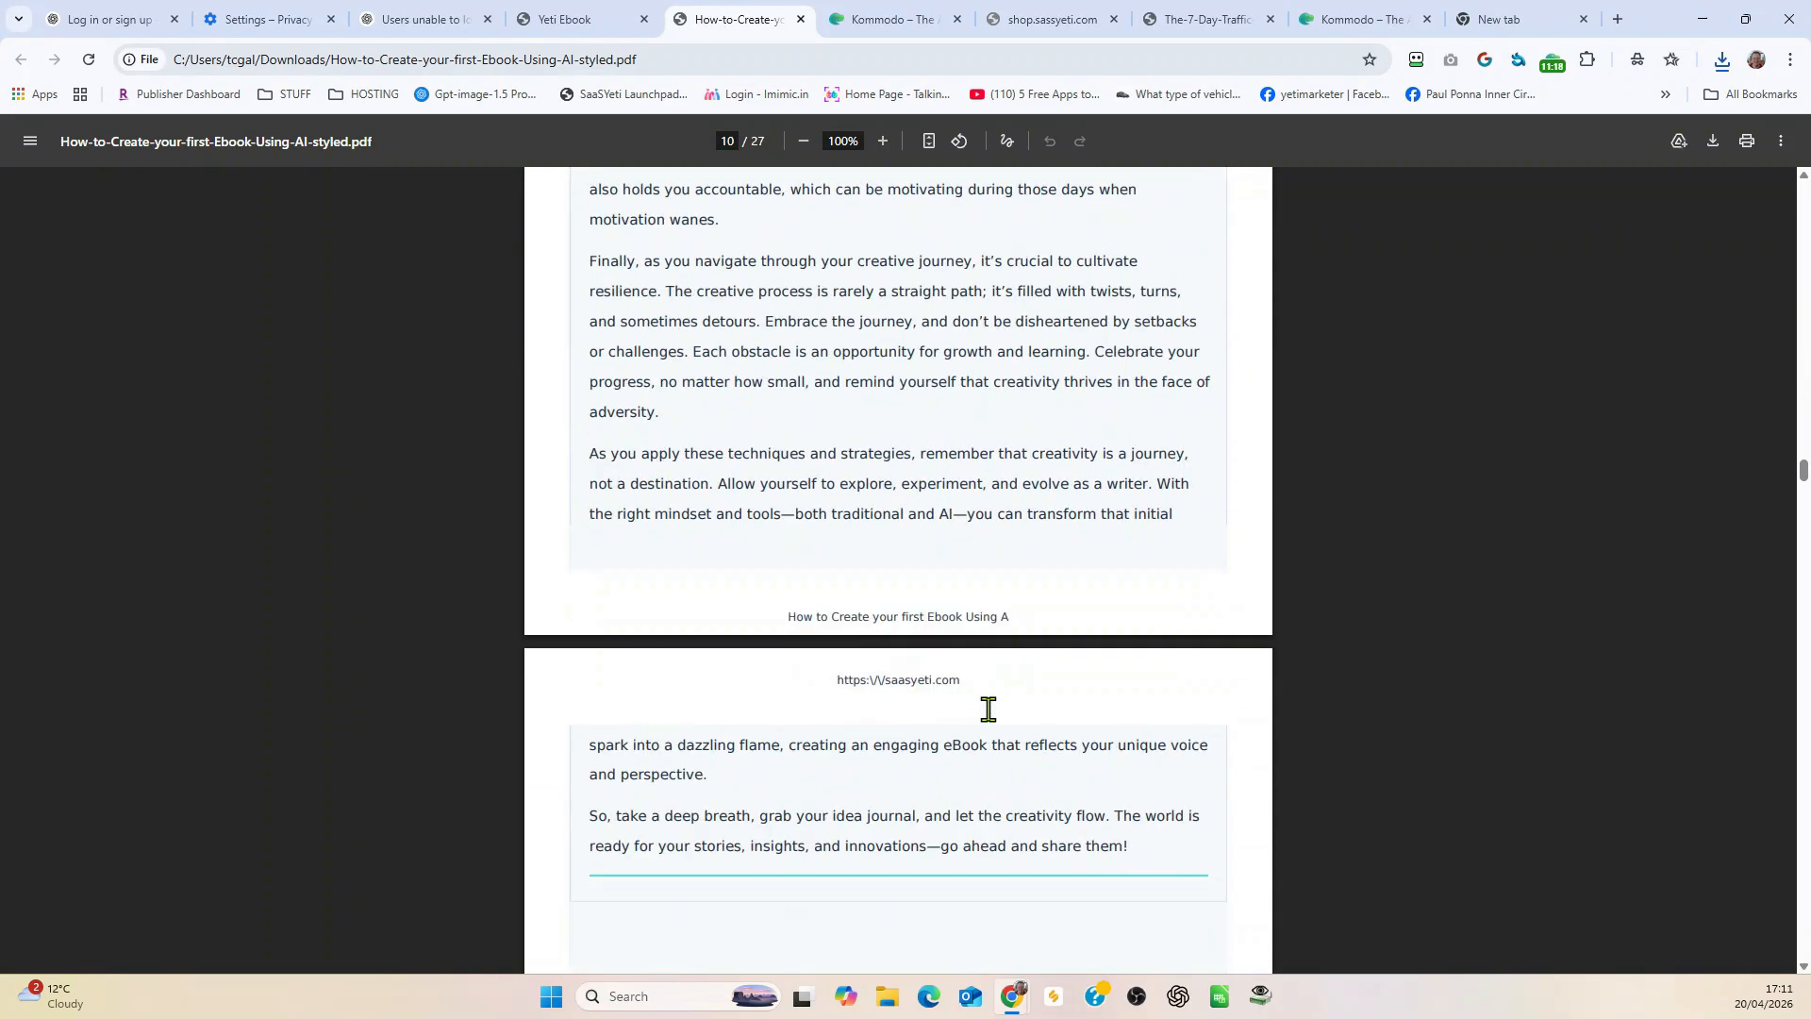
Step: Review the Chapter 2 pages with their numbered subheadings and continue into the Chapter 3 text
{"action": "scroll", "coordinate": [988, 709], "scroll_direction": "down", "scroll_amount": 20}
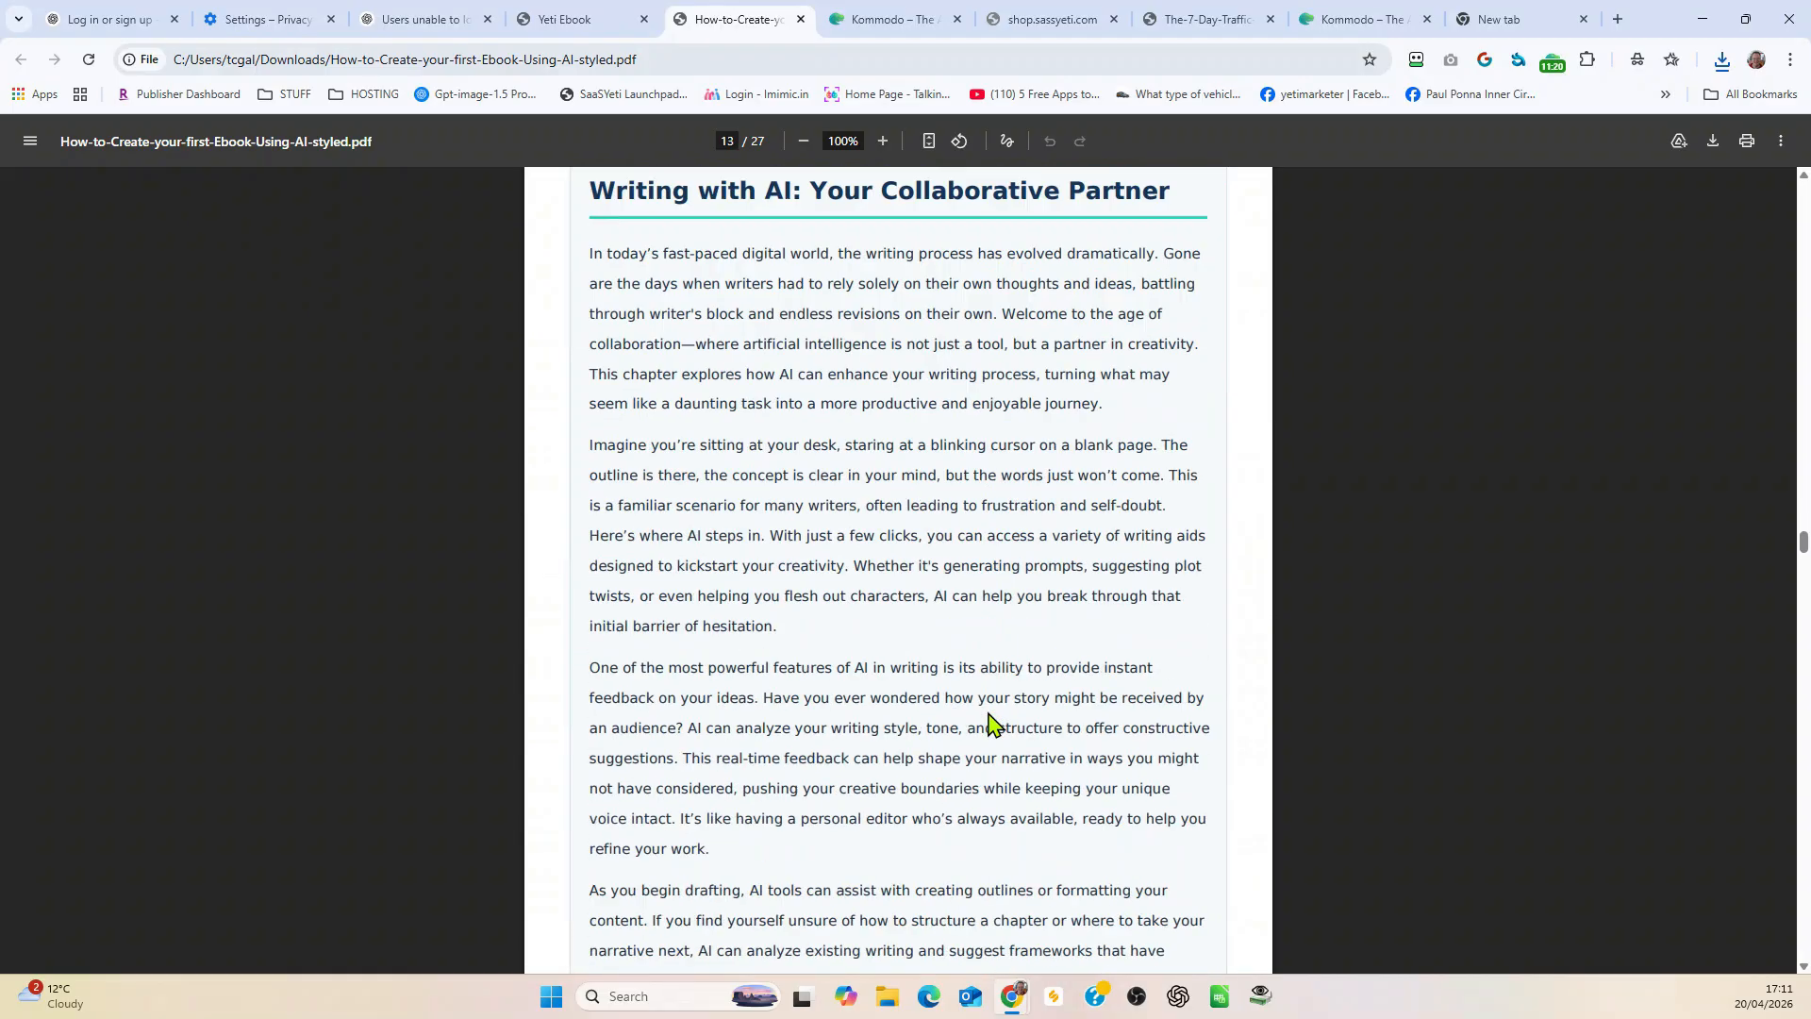
{"action": "scroll", "coordinate": [988, 722], "scroll_direction": "down", "scroll_amount": 20}
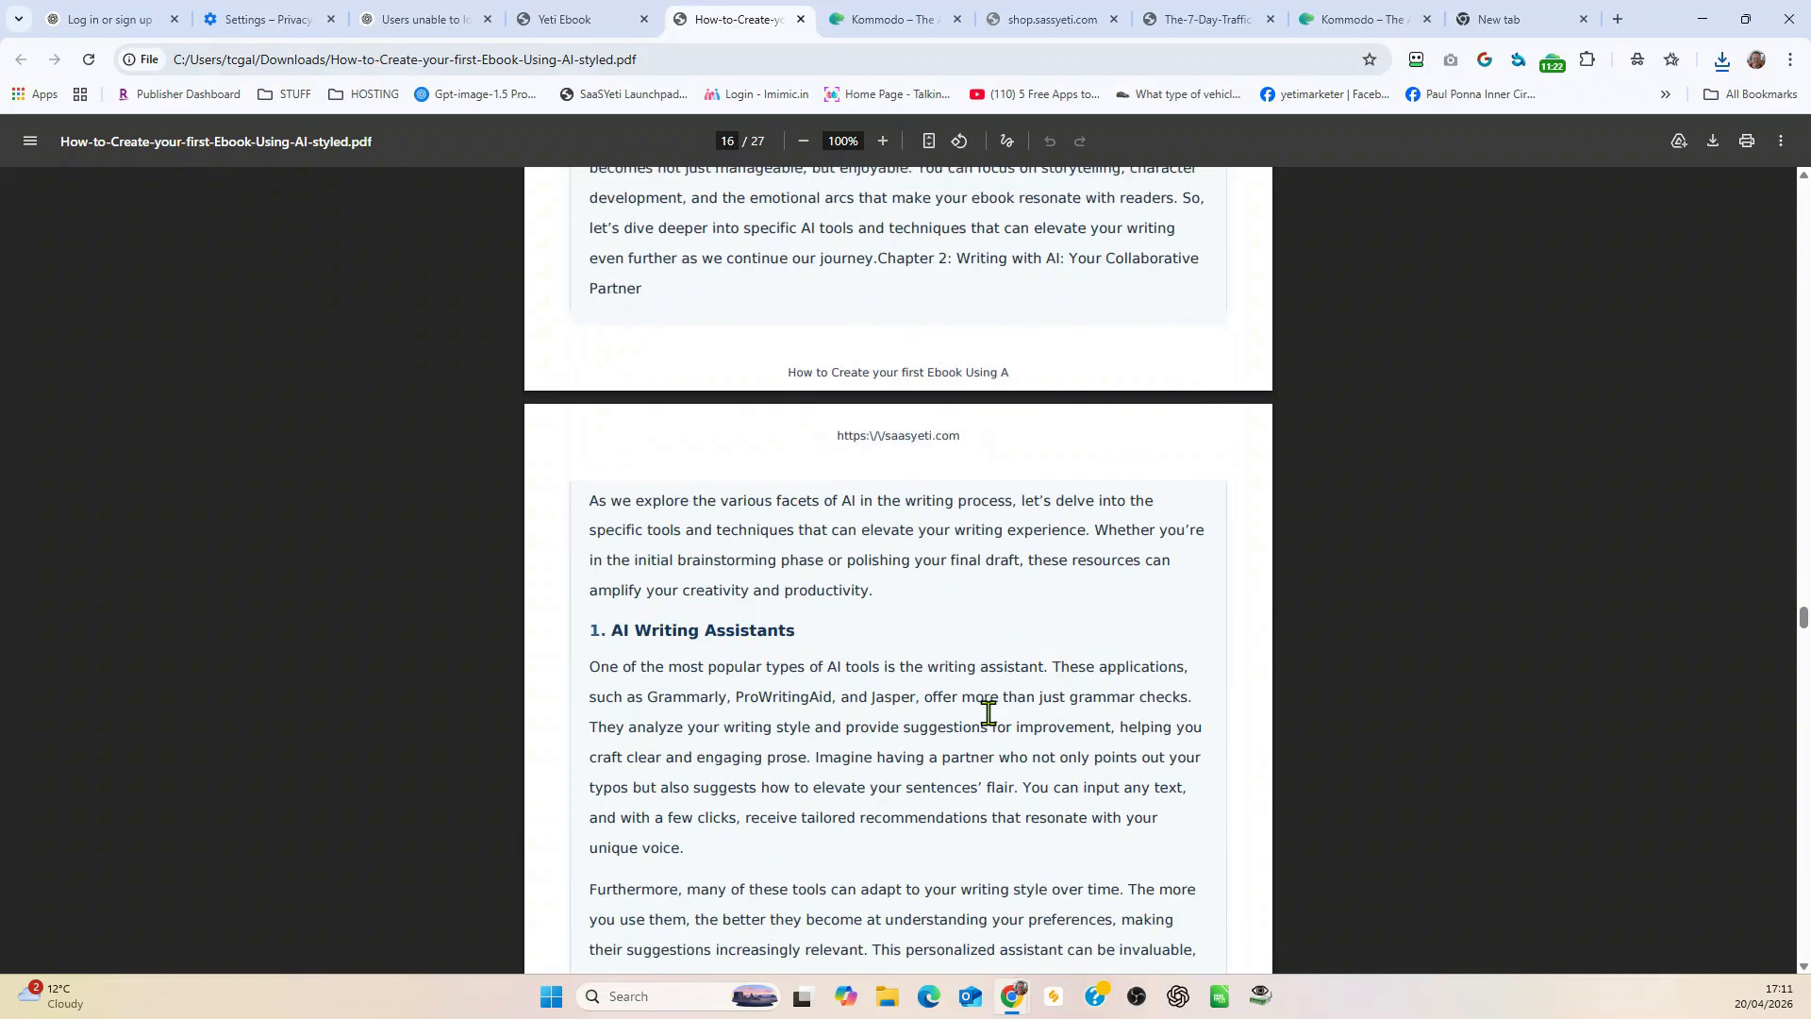
{"action": "scroll", "coordinate": [987, 713], "scroll_direction": "down", "scroll_amount": 5}
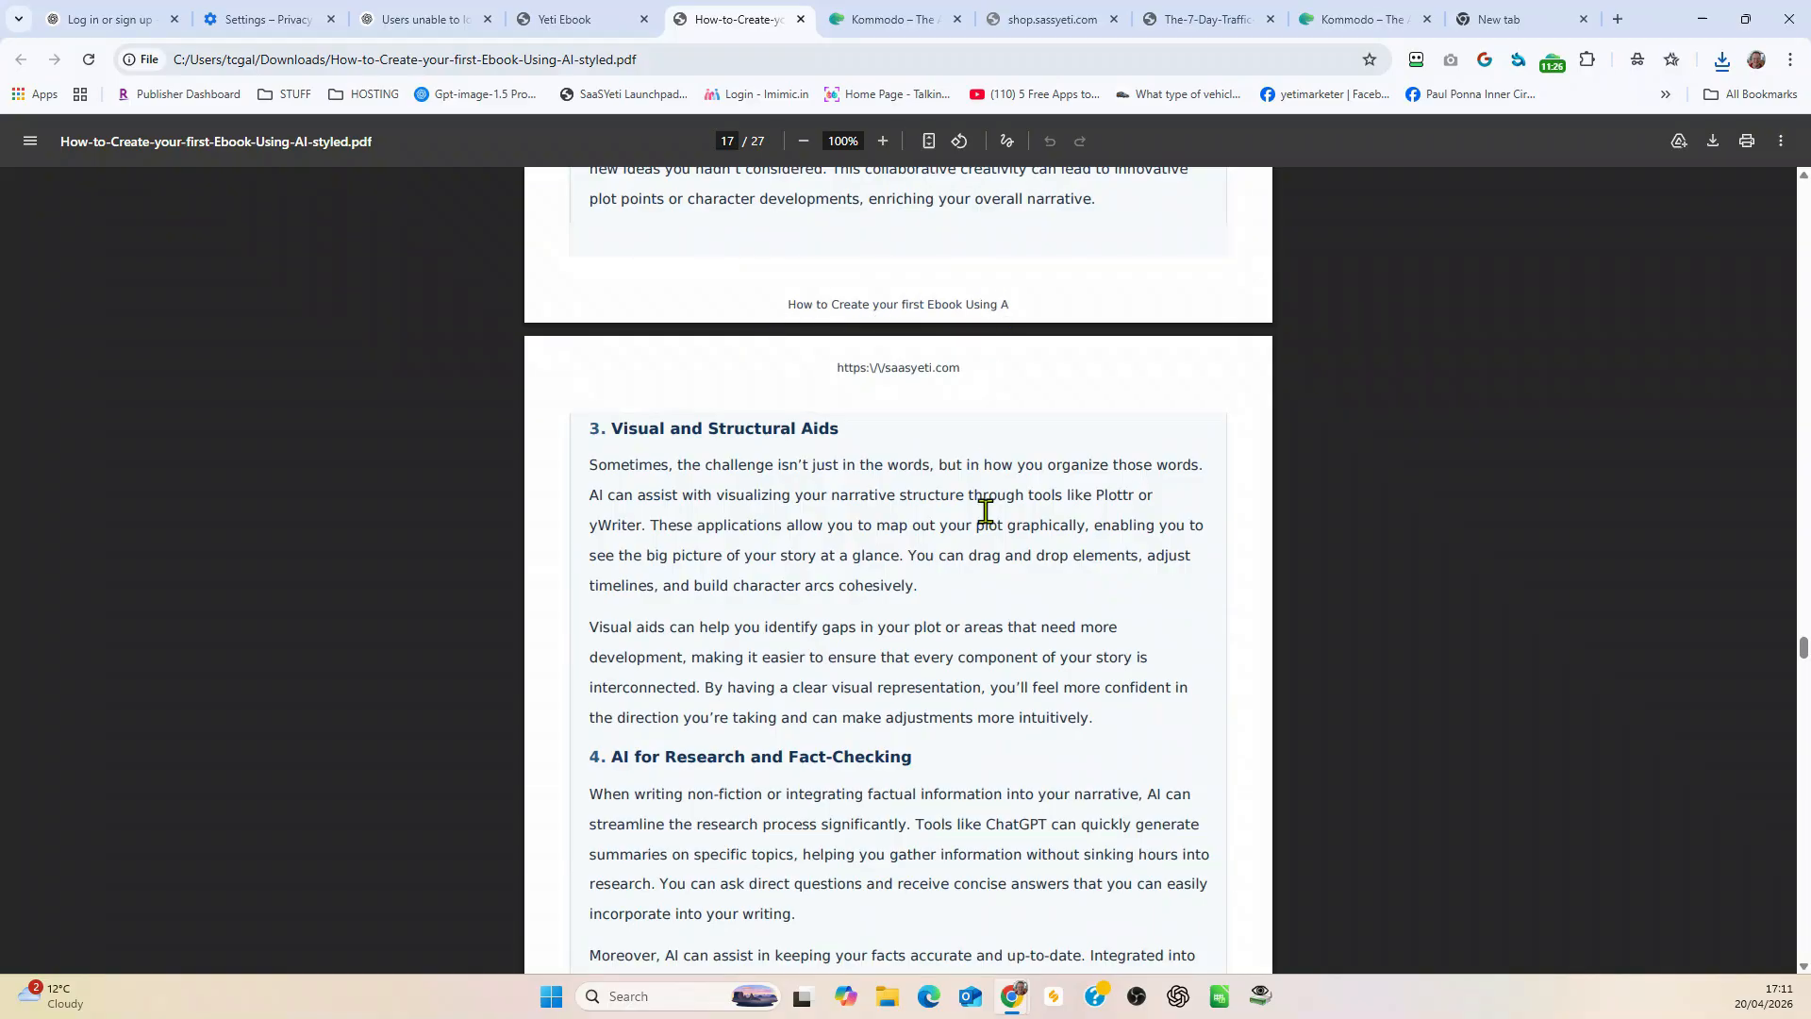
{"action": "scroll", "coordinate": [986, 510], "scroll_direction": "down", "scroll_amount": 20}
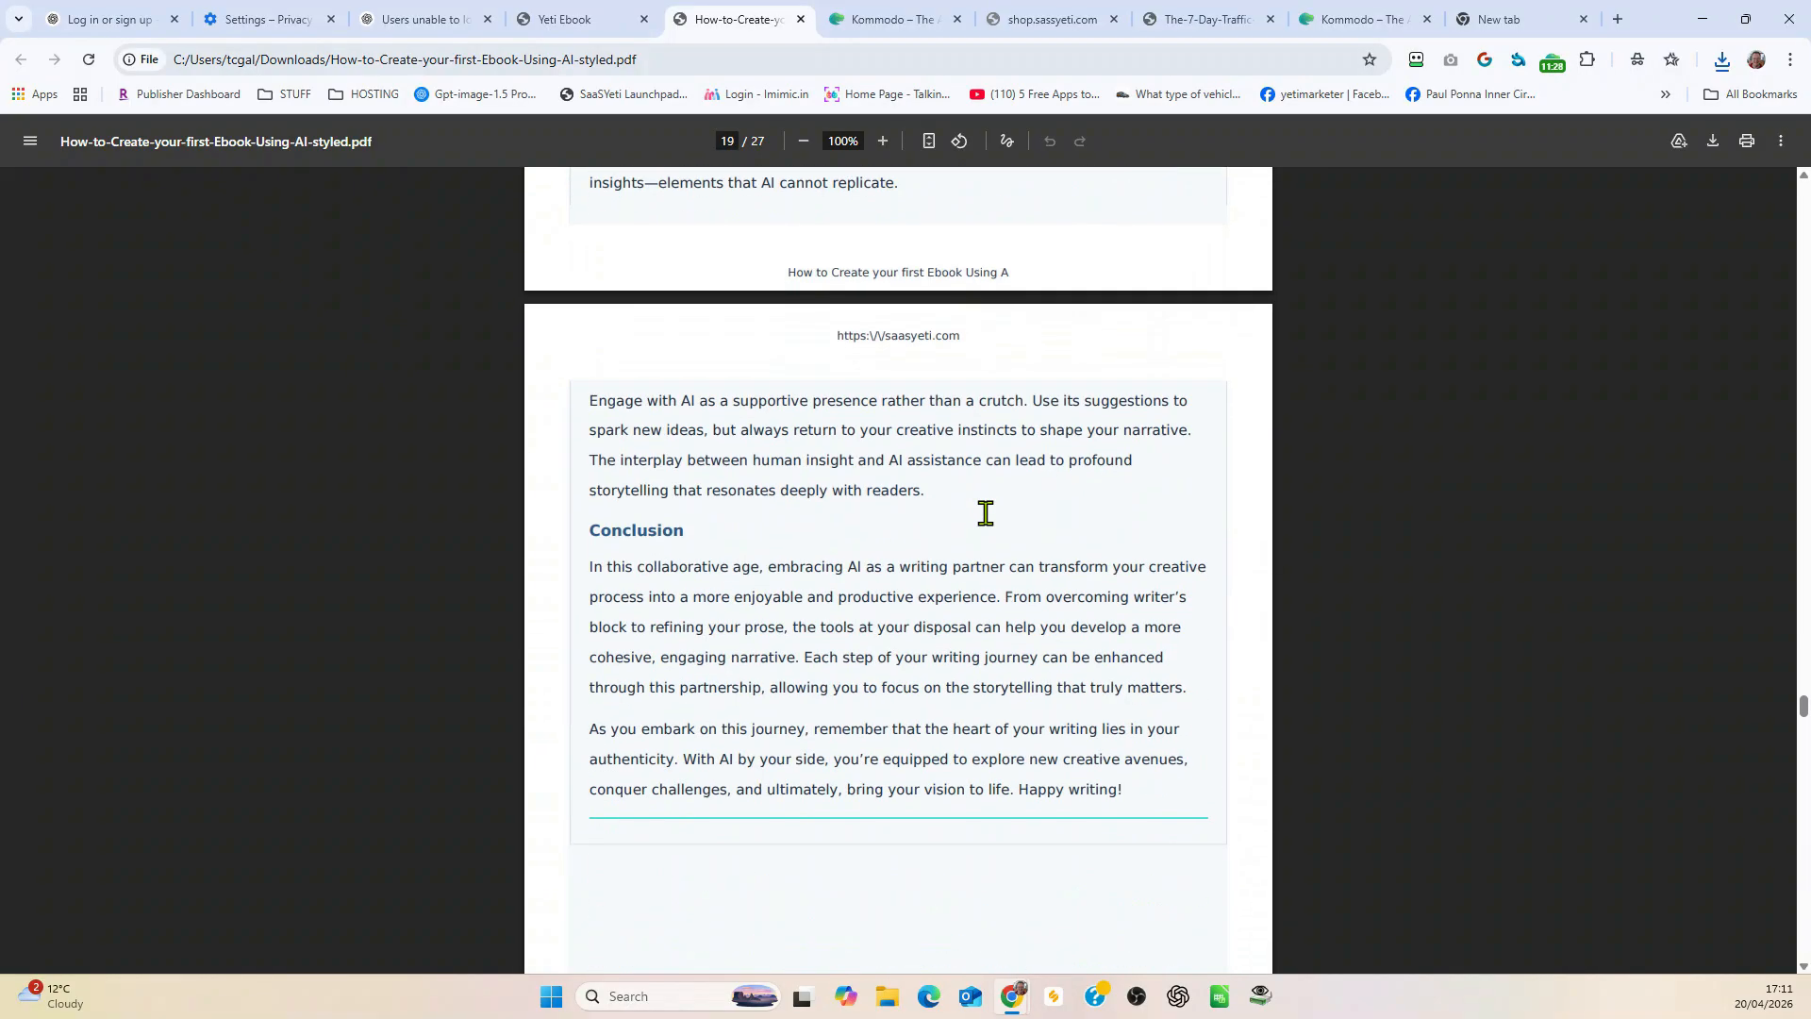
{"action": "scroll", "coordinate": [986, 512], "scroll_direction": "down", "scroll_amount": 20}
{"action": "scroll", "coordinate": [986, 529], "scroll_direction": "down", "scroll_amount": 20}
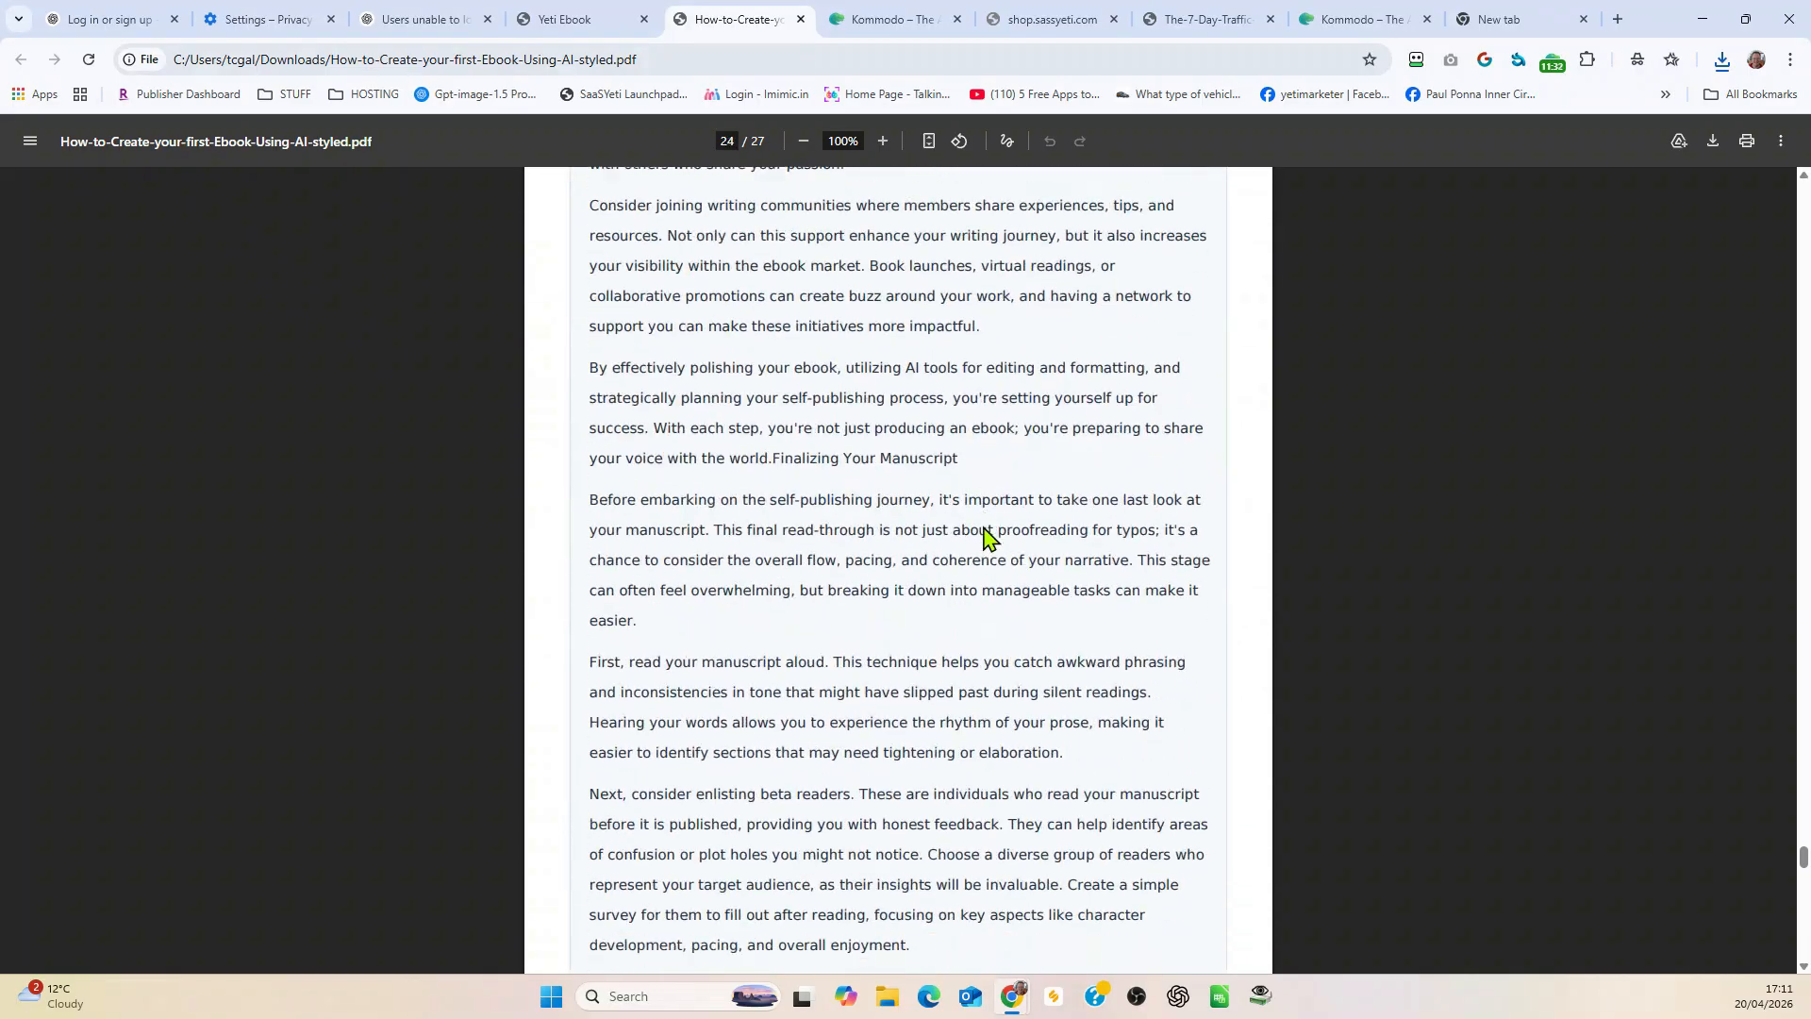
Step: Go back through Chapter 3 to inspect its opener page background and the closing pages of Chapter 2
{"action": "scroll", "coordinate": [974, 535], "scroll_direction": "up", "scroll_amount": 15}
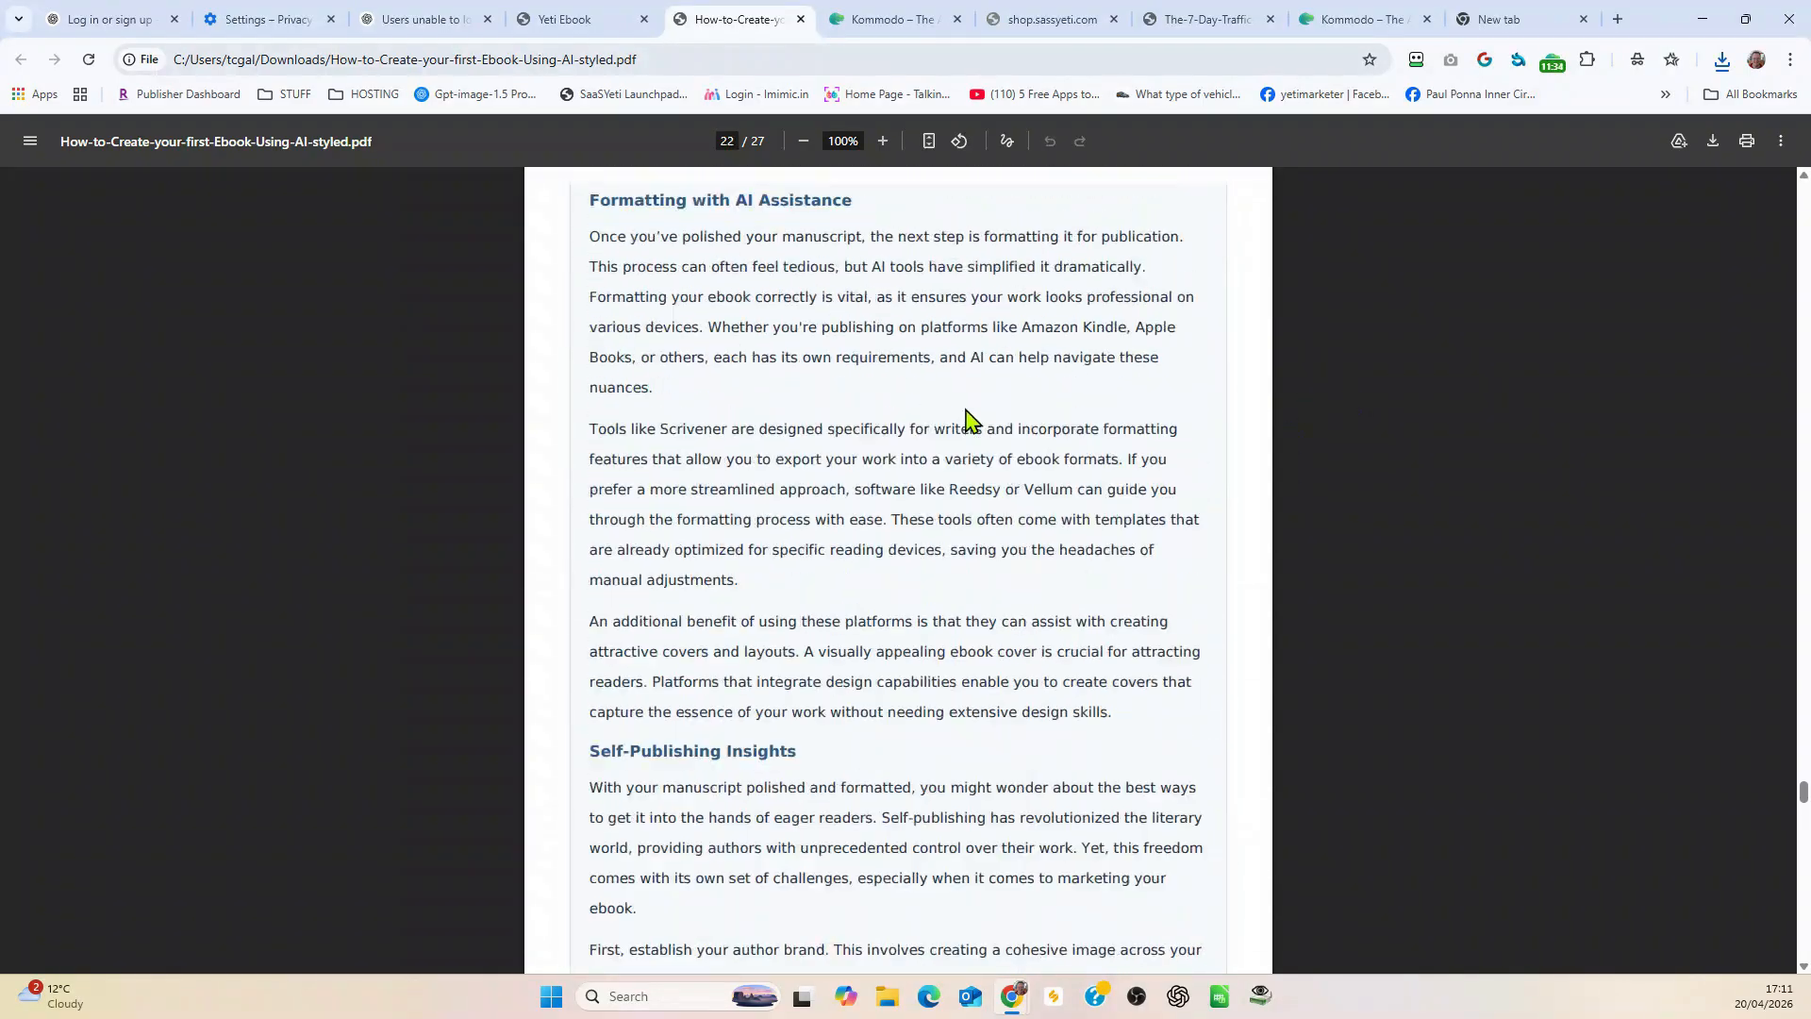
{"action": "scroll", "coordinate": [893, 464], "scroll_direction": "up", "scroll_amount": 15}
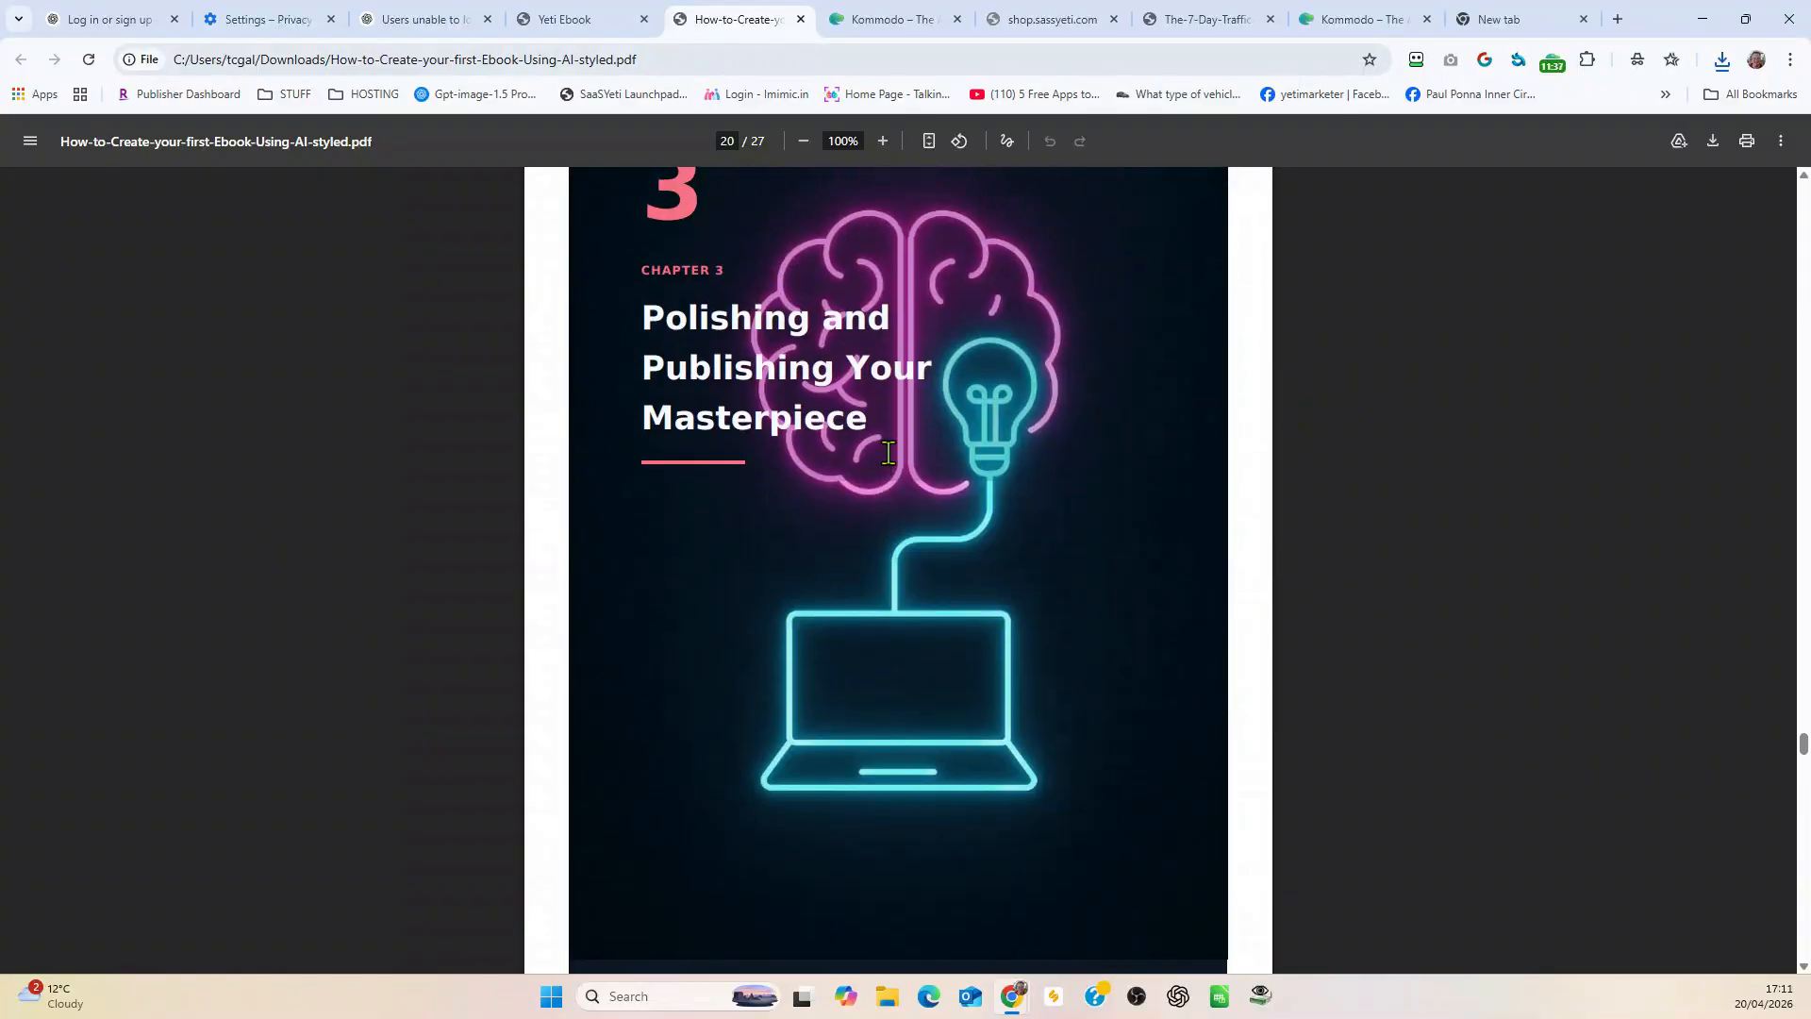
{"action": "scroll", "coordinate": [888, 452], "scroll_direction": "up", "scroll_amount": 4}
{"action": "scroll", "coordinate": [888, 453], "scroll_direction": "down", "scroll_amount": 2}
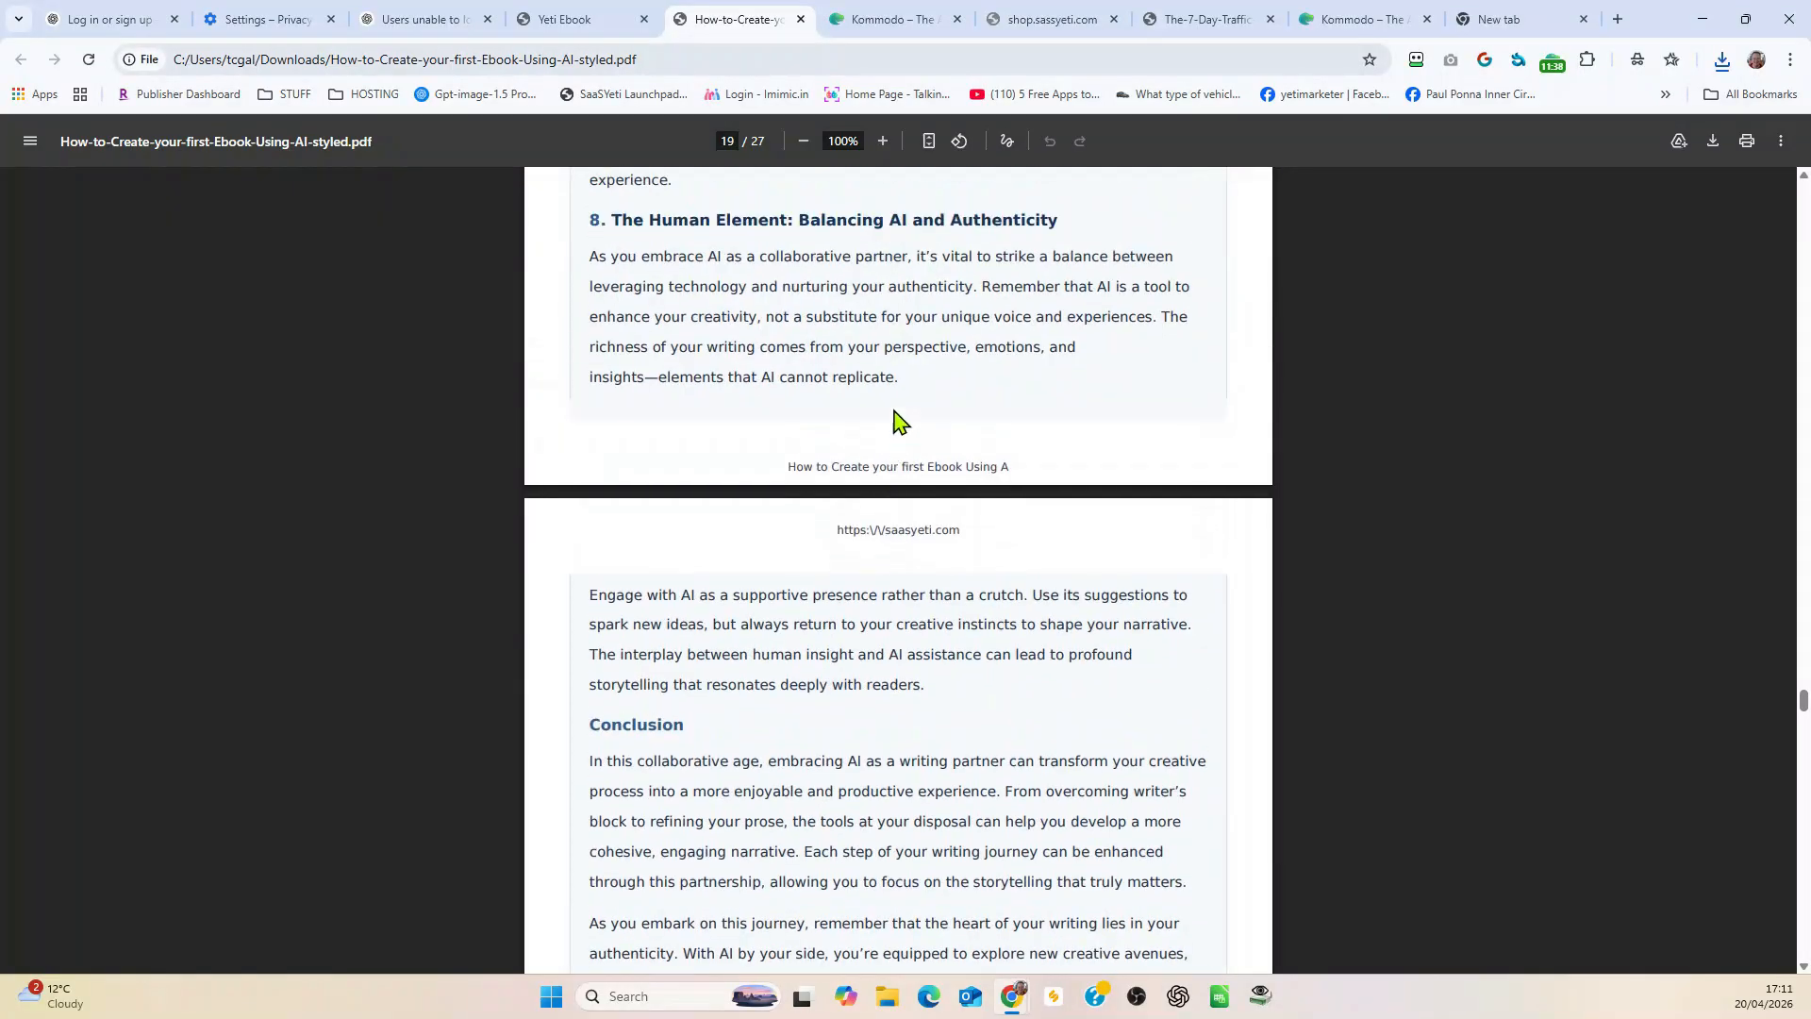